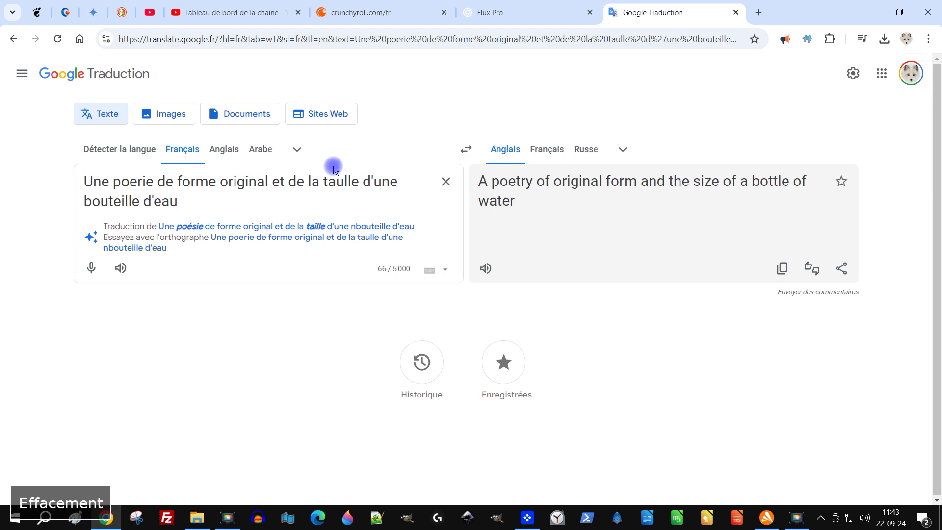
Correct the French source text to "Une poterie de forme original et de la taille d'une bouteille d'eau posée sur une table en verre".
{"action": "left_click", "coordinate": [130, 181]}
{"action": "type", "text": "t"}
{"action": "left_click", "coordinate": [532, 14]}
{"action": "left_click", "coordinate": [657, 14]}
{"action": "type", "text": "posée sur une table en verre"}
{"action": "key", "text": "BackSpace"}
{"action": "key", "text": "BackSpace"}
{"action": "key", "text": "BackSpace"}
{"action": "key", "text": "BackSpace"}
{"action": "key", "text": "BackSpace"}
{"action": "key", "text": "BackSpace"}
{"action": "key", "text": "BackSpace"}
{"action": "key", "text": "BackSpace"}
{"action": "key", "text": "BackSpace"}
{"action": "key", "text": "BackSpace"}
{"action": "key", "text": "BackSpace"}
{"action": "key", "text": "BackSpace"}
{"action": "key", "text": "BackSpace"}
{"action": "key", "text": "BackSpace"}
{"action": "key", "text": "BackSpace"}
{"action": "key", "text": "BackSpace"}
{"action": "key", "text": "BackSpace"}
{"action": "key", "text": "BackSpace"}
{"action": "key", "text": "BackSpace"}
{"action": "key", "text": "BackSpace"}
{"action": "type", "text": "sée sur une table en verre"}
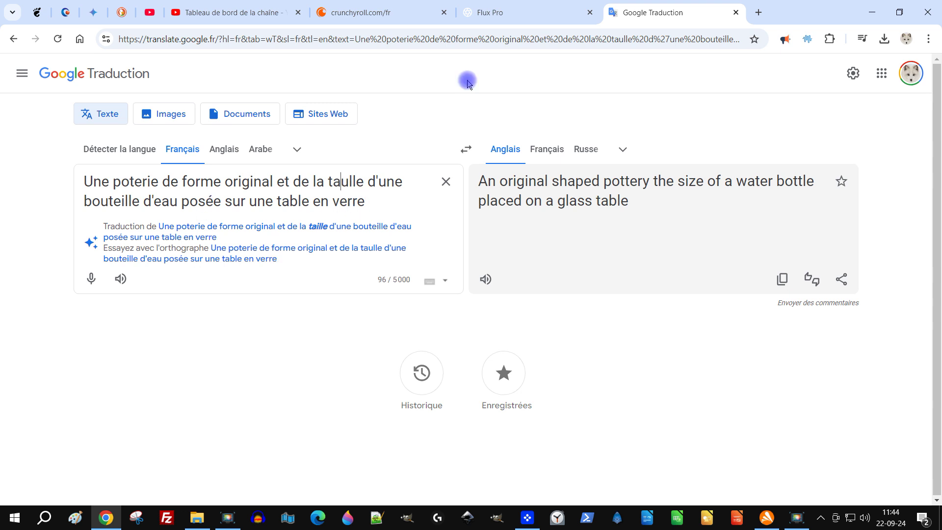
{"action": "left_click", "coordinate": [216, 226]}
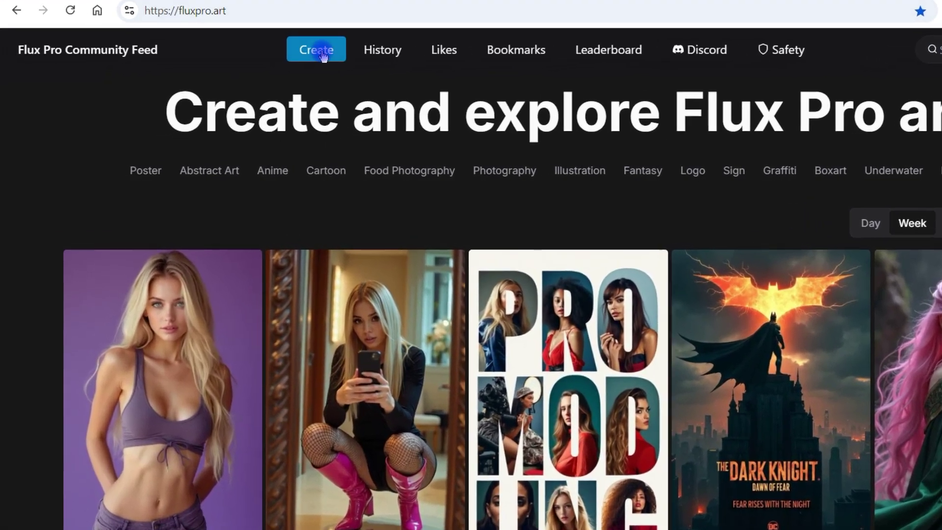
In Flux Pro, start a creation with the prompt "An original shaped pottery the size of a water bottle placed on a glass table".
{"action": "left_click", "coordinate": [258, 69]}
{"action": "key", "text": "ctrl+a"}
{"action": "type", "text": "A pottery of an original shape and the size of a water bottle"}
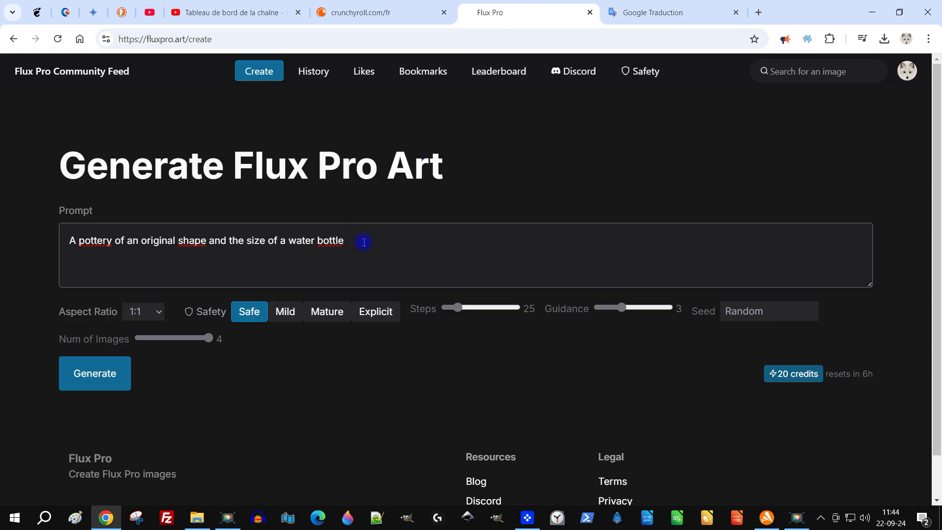
{"action": "left_click_drag", "start_coordinate": [364, 242], "coordinate": [2, 232]}
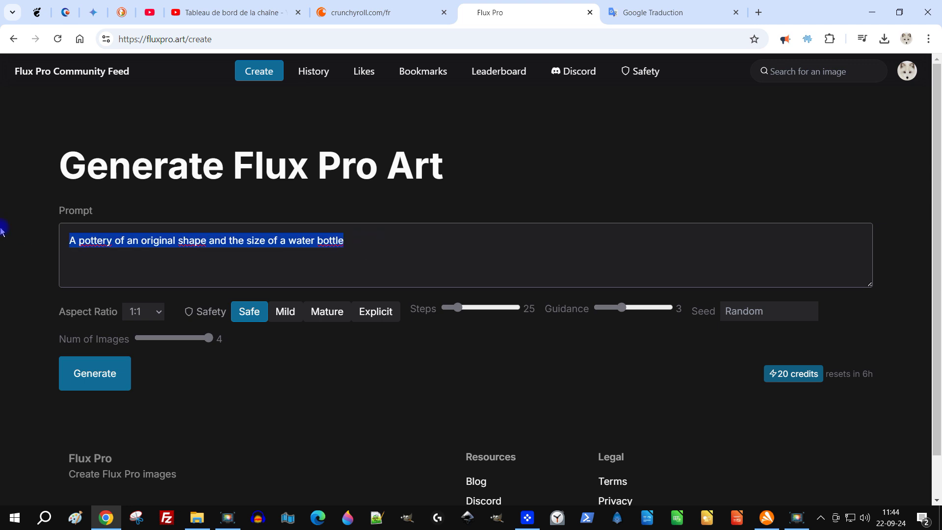
{"action": "type", "text": "An original shaped pottery the size of a water bottle placed on a glass table"}
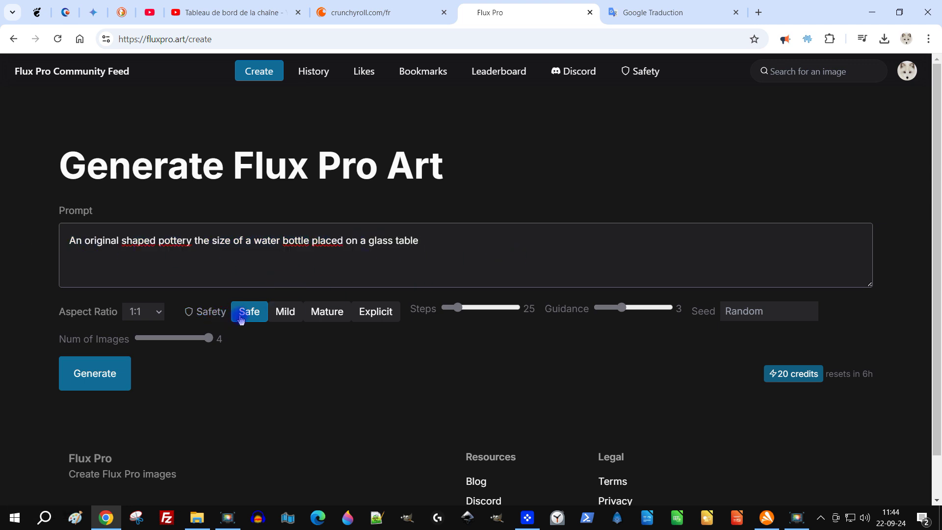
Set the safety level to Explicit and the aspect ratio to 16:9 for the generation.
{"action": "left_click", "coordinate": [372, 316]}
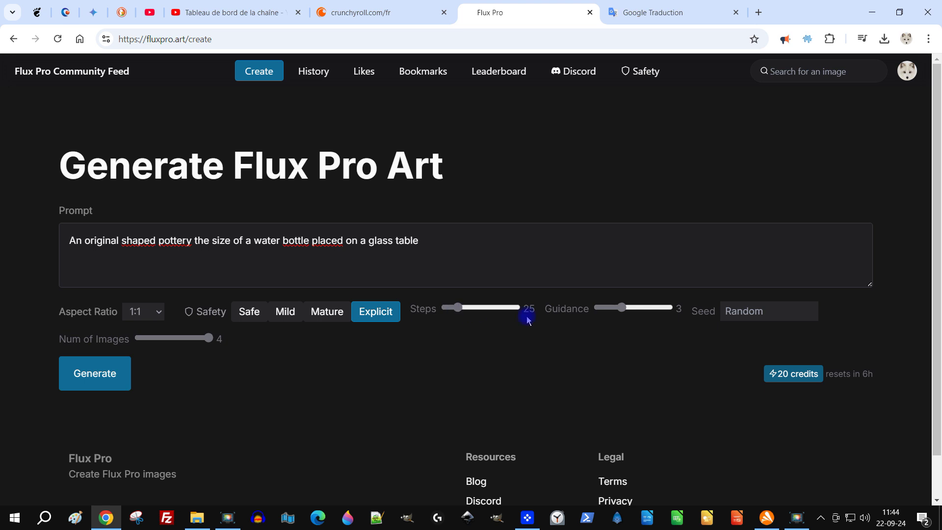
{"action": "left_click", "coordinate": [84, 376]}
{"action": "left_click", "coordinate": [136, 312]}
{"action": "left_click", "coordinate": [154, 317]}
{"action": "left_click", "coordinate": [140, 346]}
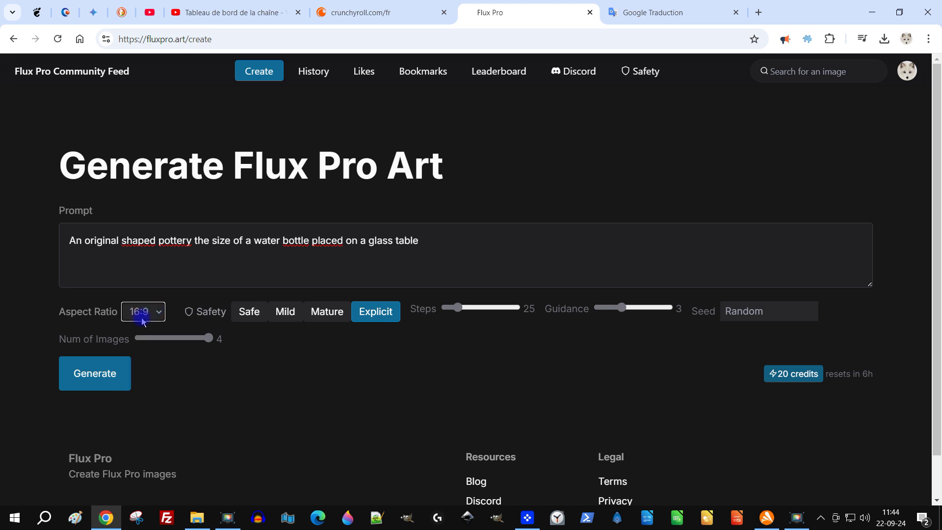
Generate the four pottery images from the prompt and bring the results into view.
{"action": "left_click", "coordinate": [109, 368]}
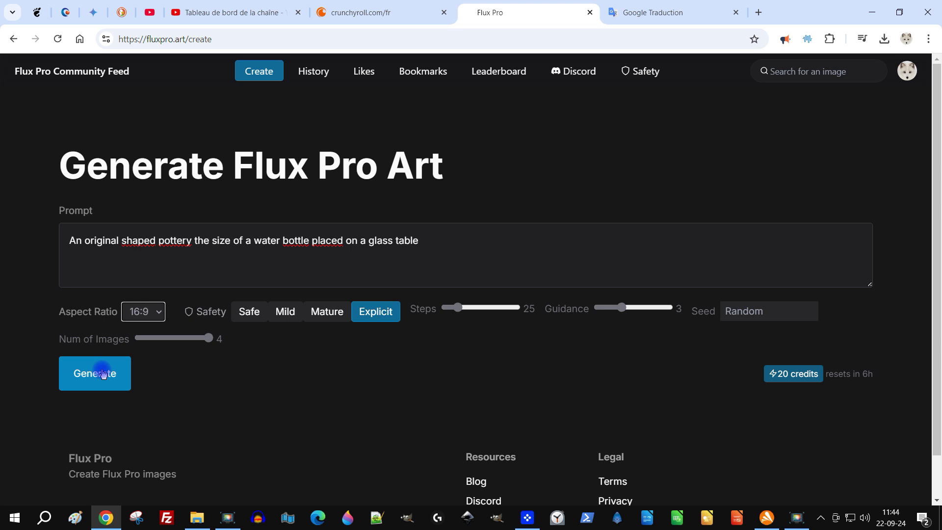
{"action": "left_click", "coordinate": [103, 374]}
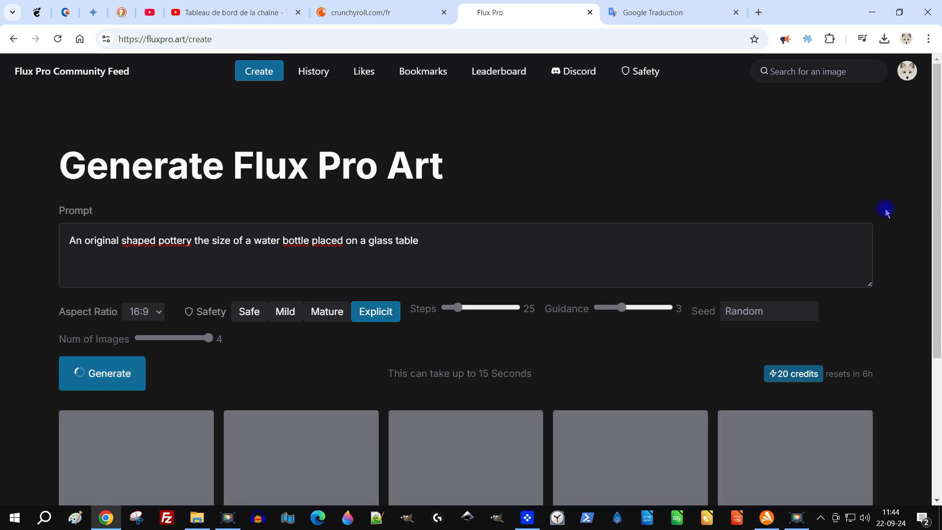
{"action": "scroll", "coordinate": [919, 213], "scroll_direction": "down", "scroll_amount": 2}
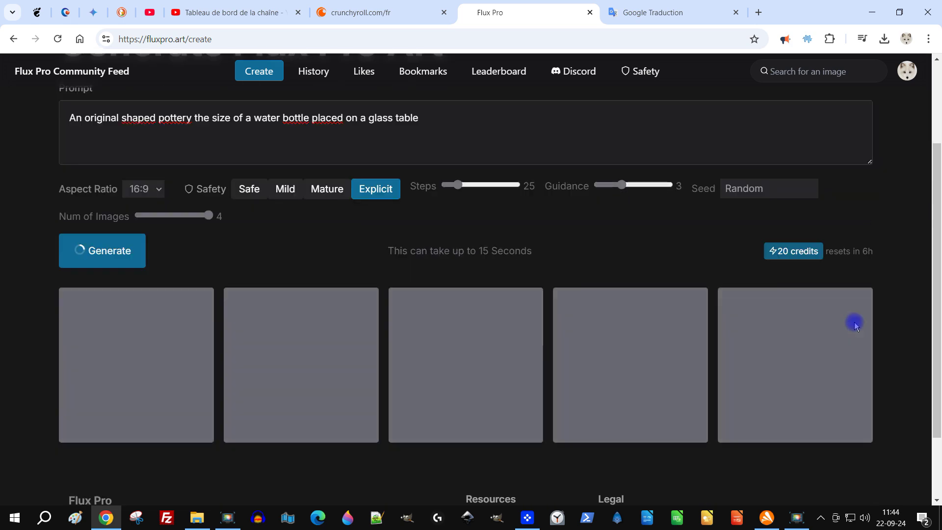
{"action": "scroll", "coordinate": [829, 330], "scroll_direction": "up", "scroll_amount": 2}
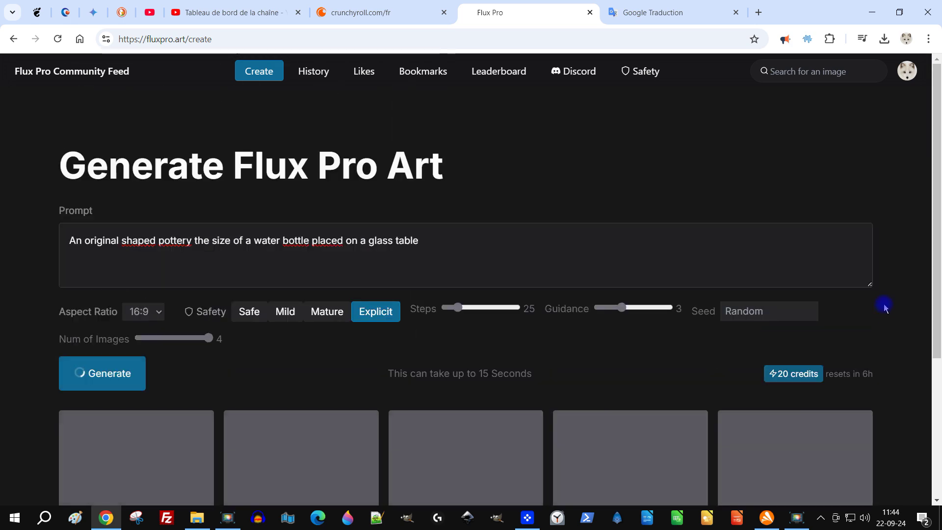
{"action": "scroll", "coordinate": [886, 309], "scroll_direction": "down", "scroll_amount": 1}
{"action": "scroll", "coordinate": [886, 308], "scroll_direction": "down", "scroll_amount": 1}
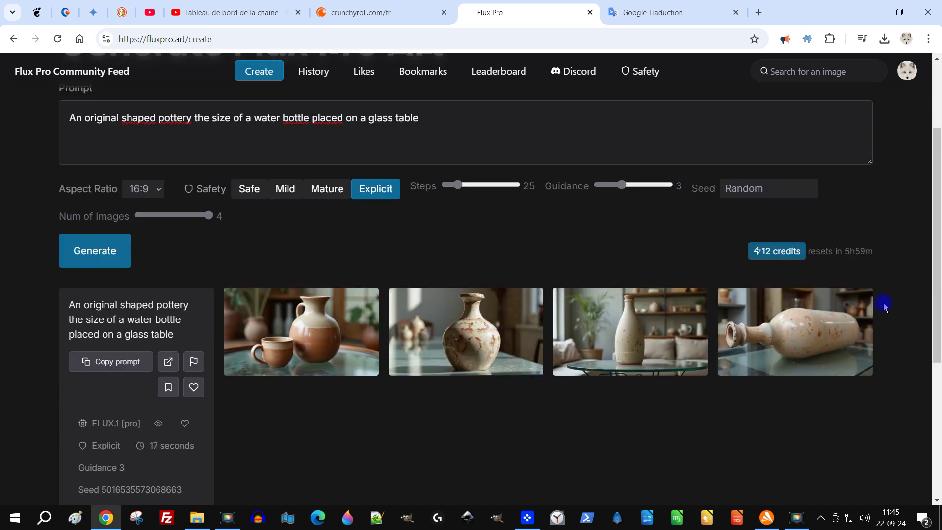
Open each of the four generated pottery images at full size in its own browser tab.
{"action": "left_click", "coordinate": [558, 317]}
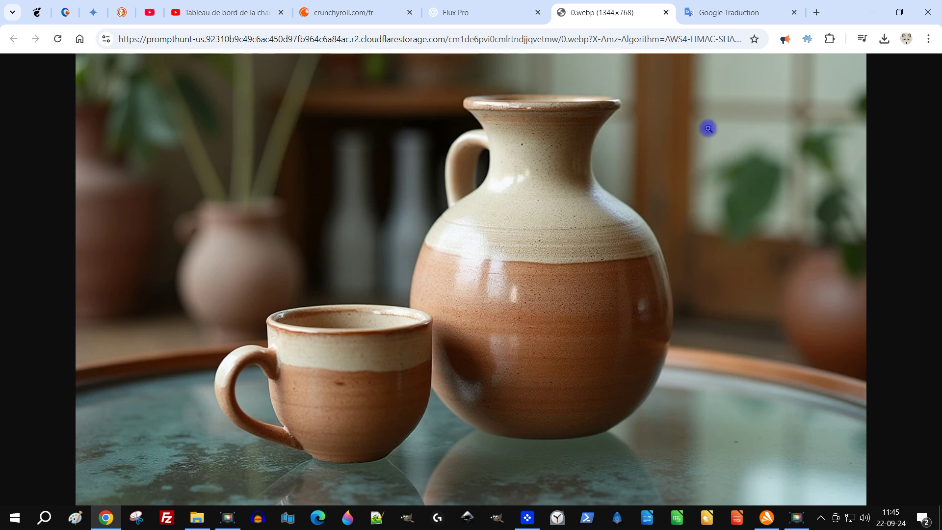
{"action": "left_click", "coordinate": [472, 13]}
{"action": "left_click", "coordinate": [481, 331]}
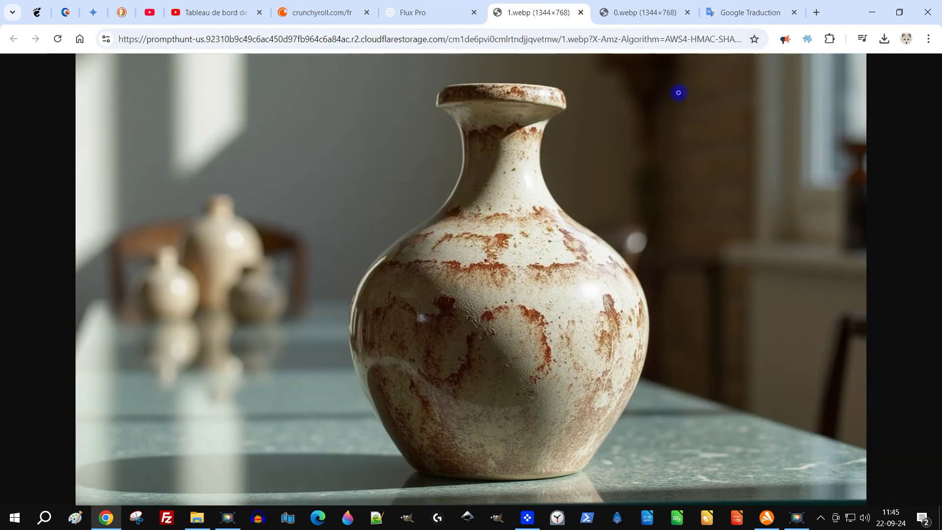
{"action": "left_click", "coordinate": [426, 12]}
{"action": "left_click", "coordinate": [633, 319]}
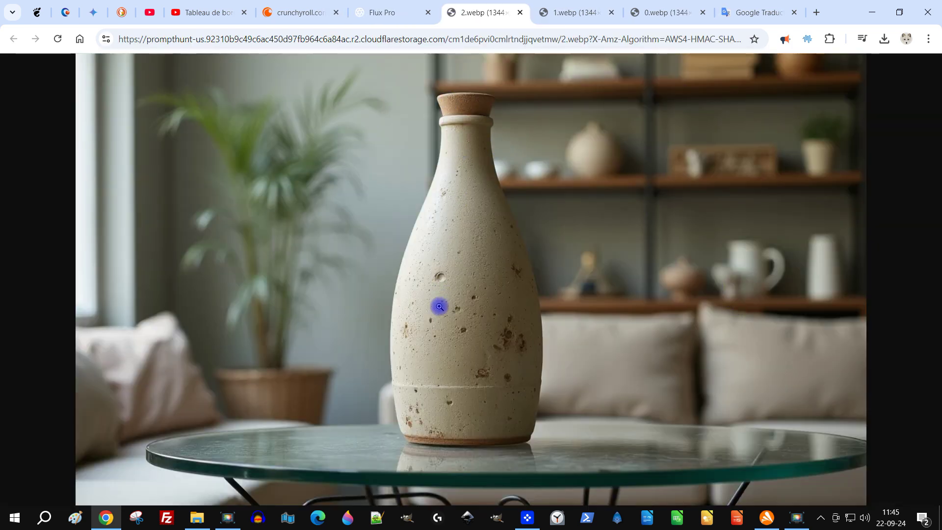
{"action": "left_click", "coordinate": [379, 10]}
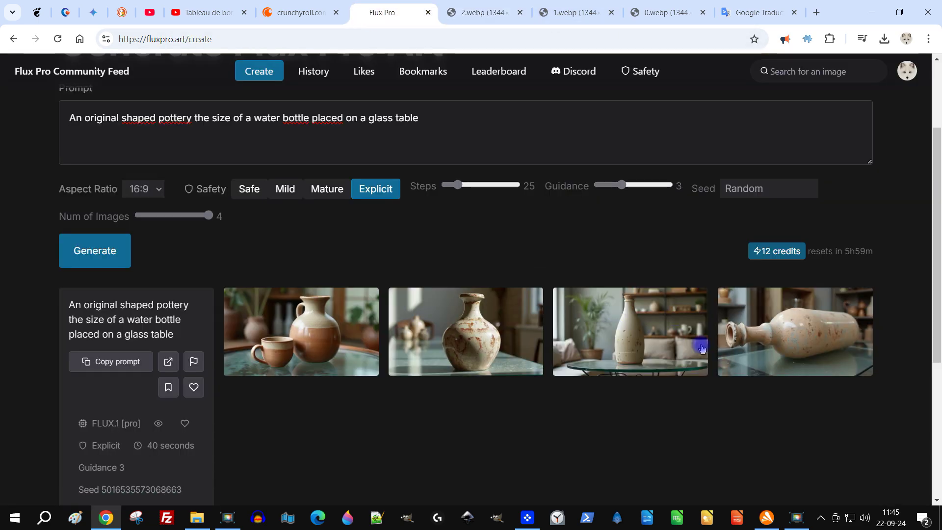
{"action": "left_click", "coordinate": [749, 334]}
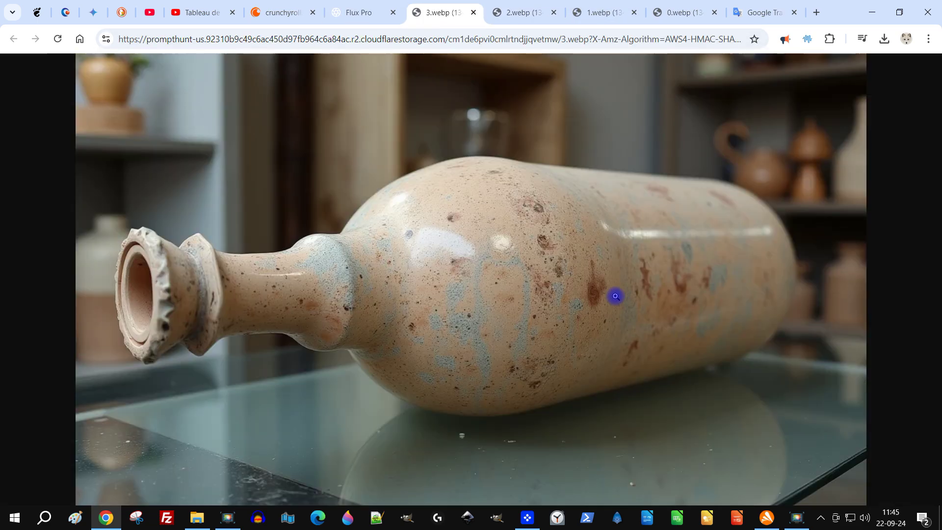
Start saving the lying bottle image 3.webp and browse to the GIMP folder's 2024 > 09-septembre subfolder.
{"action": "right_click", "coordinate": [506, 185]}
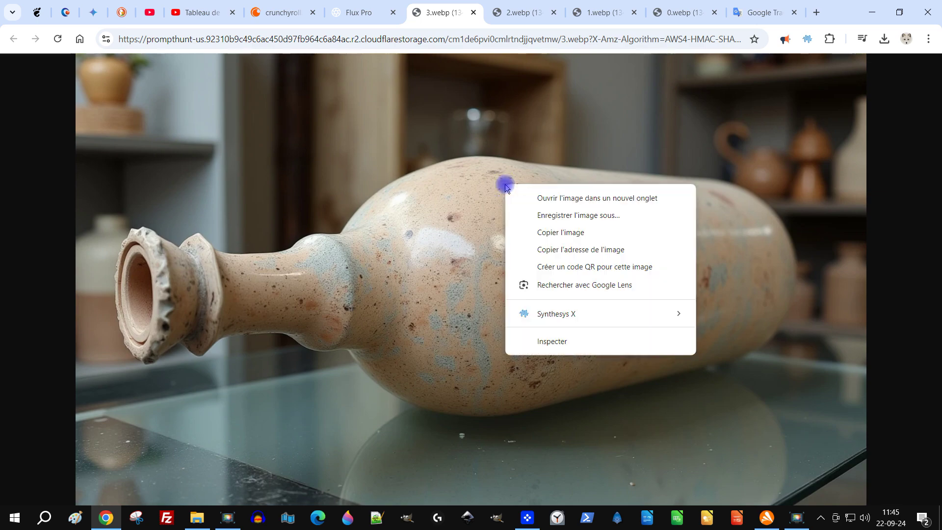
{"action": "left_click", "coordinate": [606, 218]}
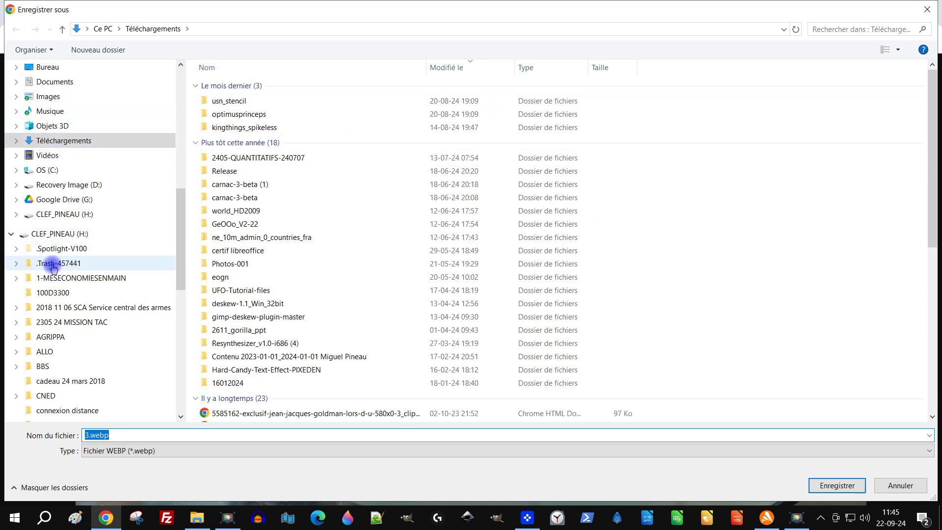
{"action": "scroll", "coordinate": [73, 220], "scroll_direction": "up", "scroll_amount": 6}
{"action": "scroll", "coordinate": [69, 187], "scroll_direction": "up", "scroll_amount": 3}
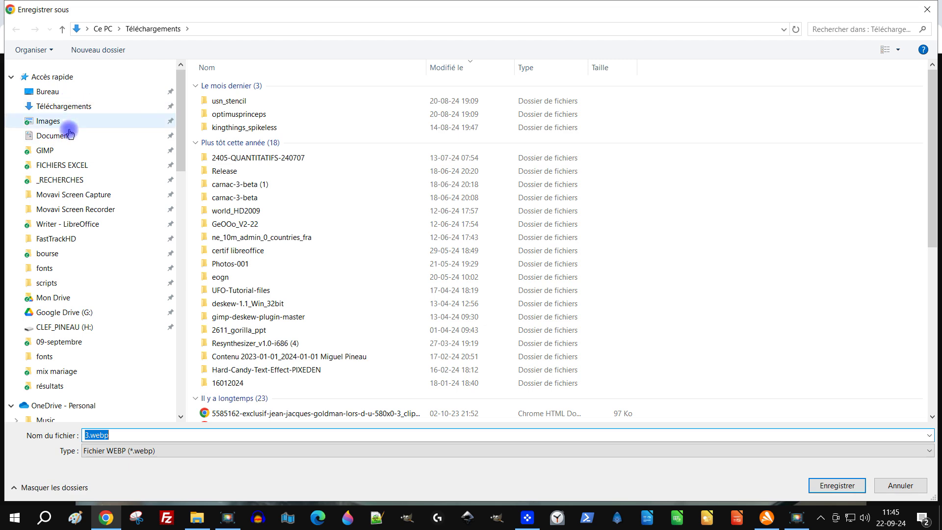
{"action": "left_click", "coordinate": [67, 150]}
{"action": "double_click", "coordinate": [231, 180]}
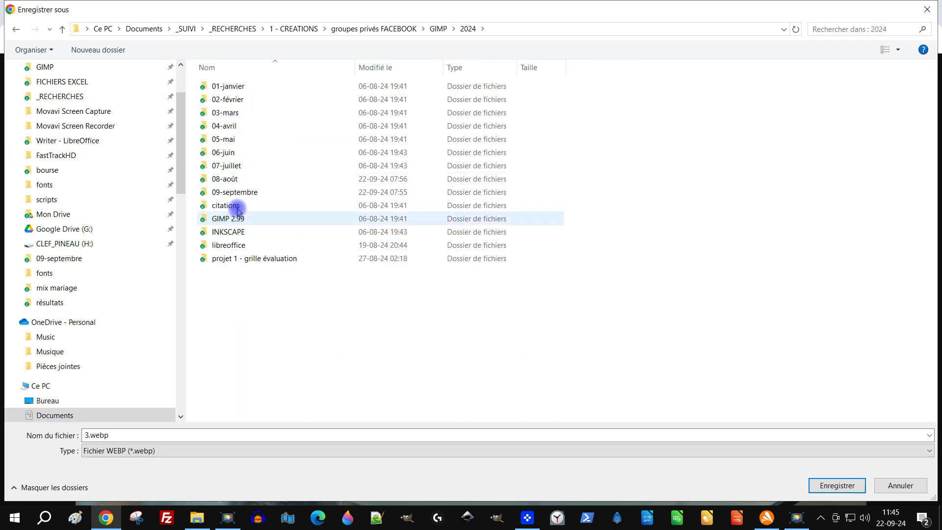
{"action": "double_click", "coordinate": [231, 192]}
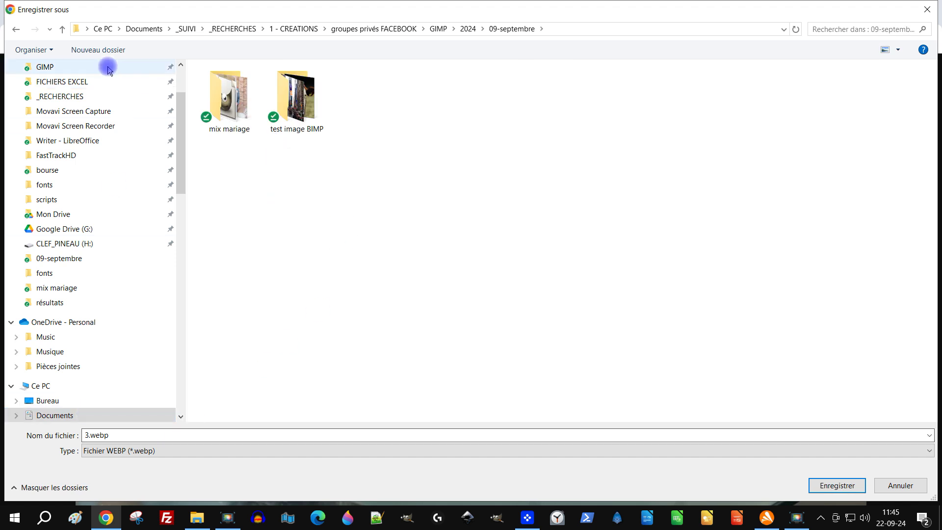
Create a folder named "poterie" in 09-septembre and save 3.webp inside it.
{"action": "left_click", "coordinate": [98, 49]}
{"action": "type", "text": "p"}
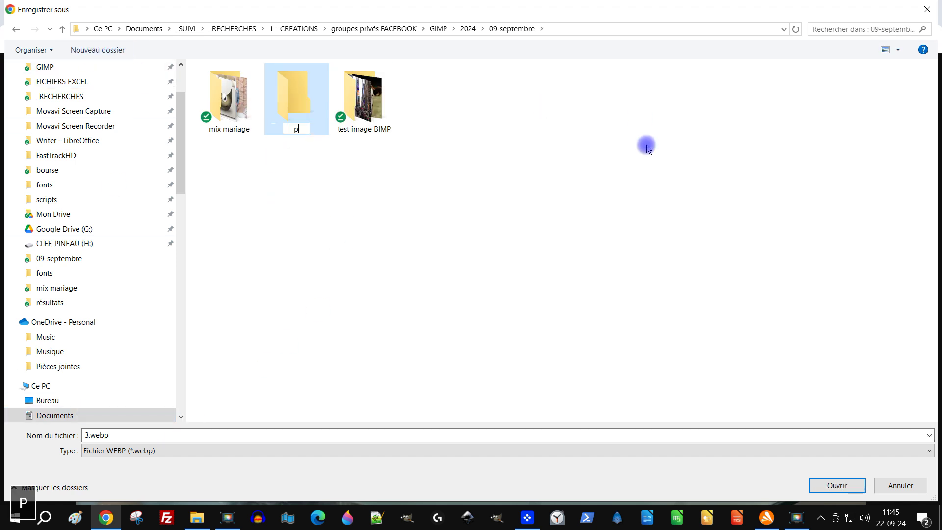
{"action": "type", "text": "oterie"}
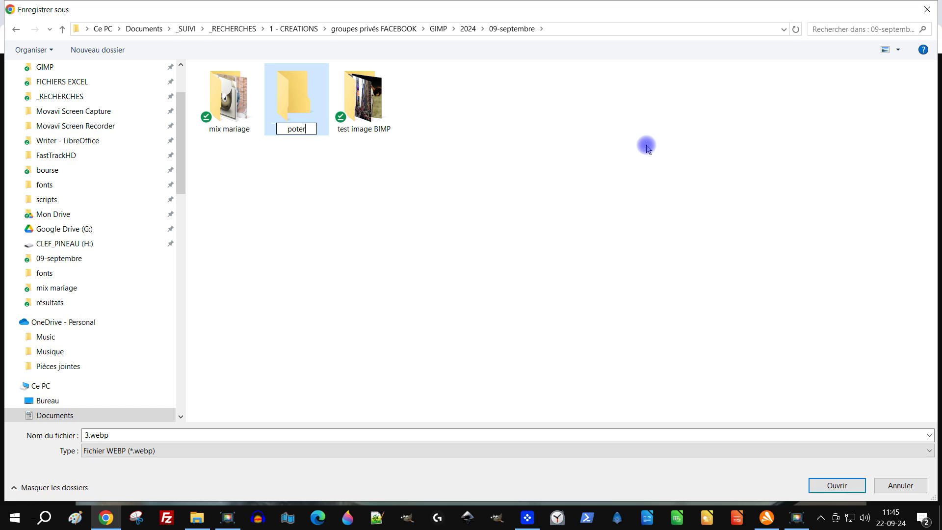
{"action": "key", "text": "Return"}
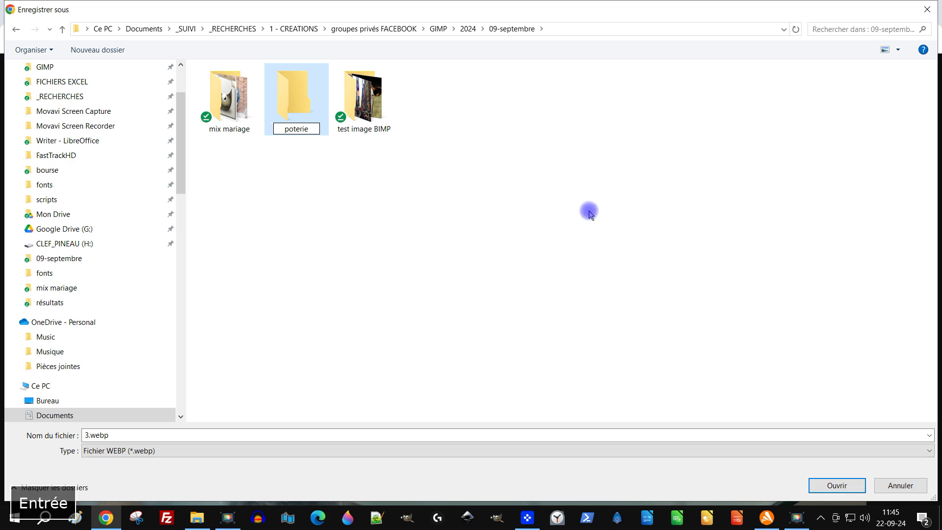
{"action": "key", "text": "Return"}
{"action": "left_click", "coordinate": [837, 485]}
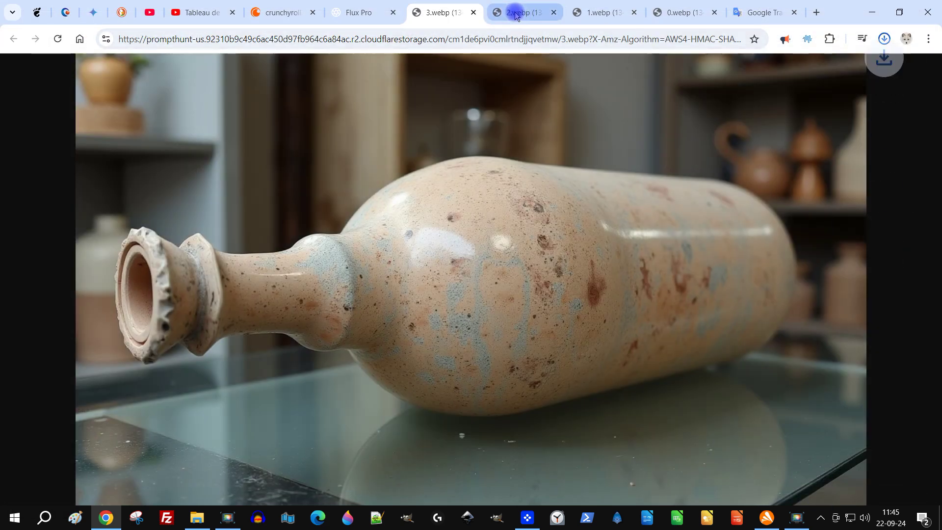
Save the image of the upright corked bottle as 2.webp in the poterie folder.
{"action": "left_click", "coordinate": [516, 12]}
{"action": "right_click", "coordinate": [415, 203]}
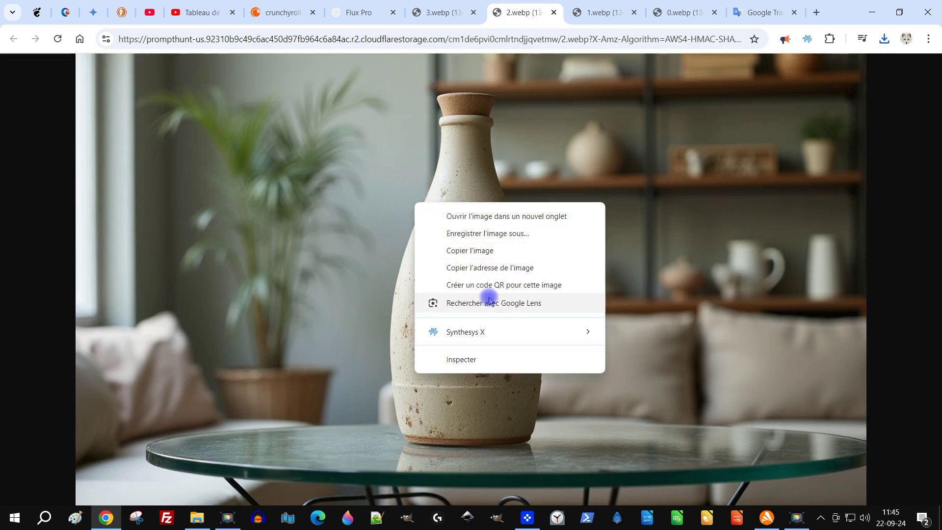
{"action": "left_click", "coordinate": [523, 236]}
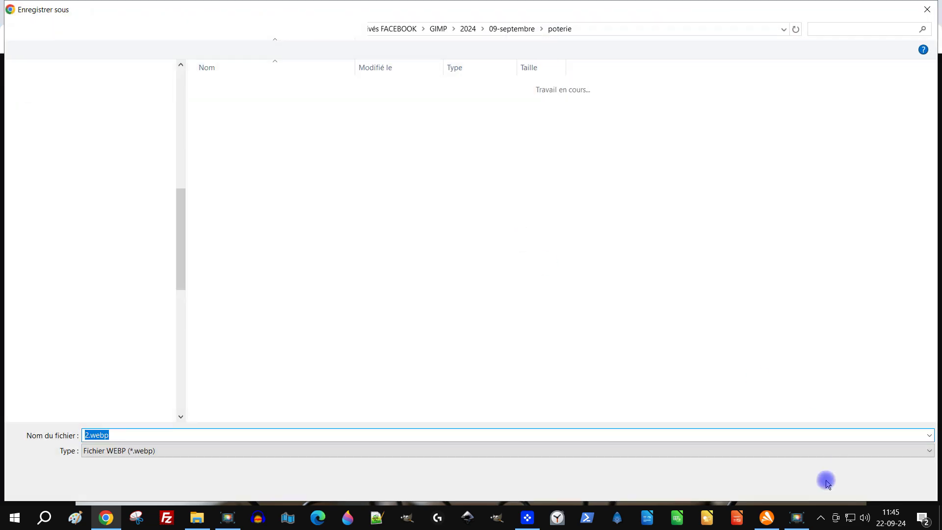
{"action": "left_click", "coordinate": [838, 485]}
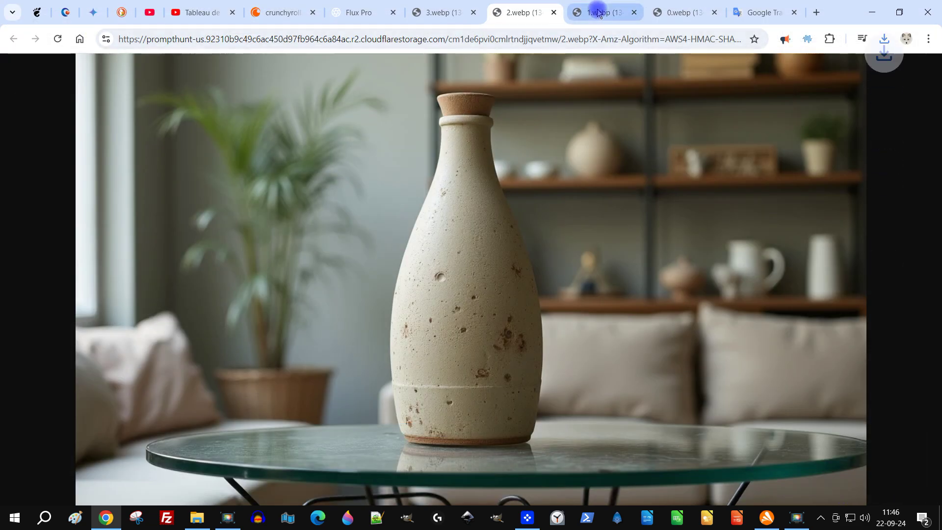
Save the image of the round rust-stained vase as 1.webp in the poterie folder.
{"action": "left_click", "coordinate": [598, 13]}
{"action": "right_click", "coordinate": [423, 196]}
{"action": "left_click", "coordinate": [512, 228]}
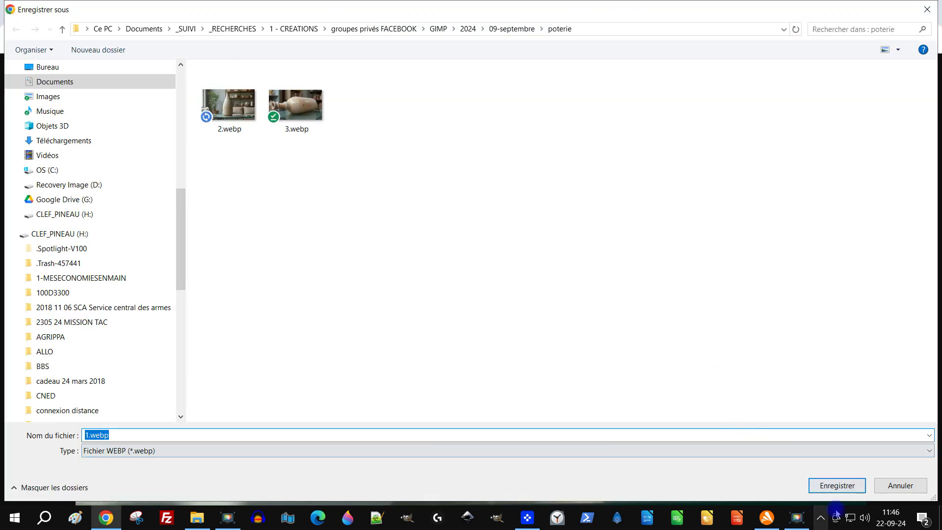
{"action": "left_click", "coordinate": [837, 486]}
Save the image of the jug and cup as 0.webp in the poterie folder.
{"action": "left_click", "coordinate": [682, 12]}
{"action": "right_click", "coordinate": [472, 145]}
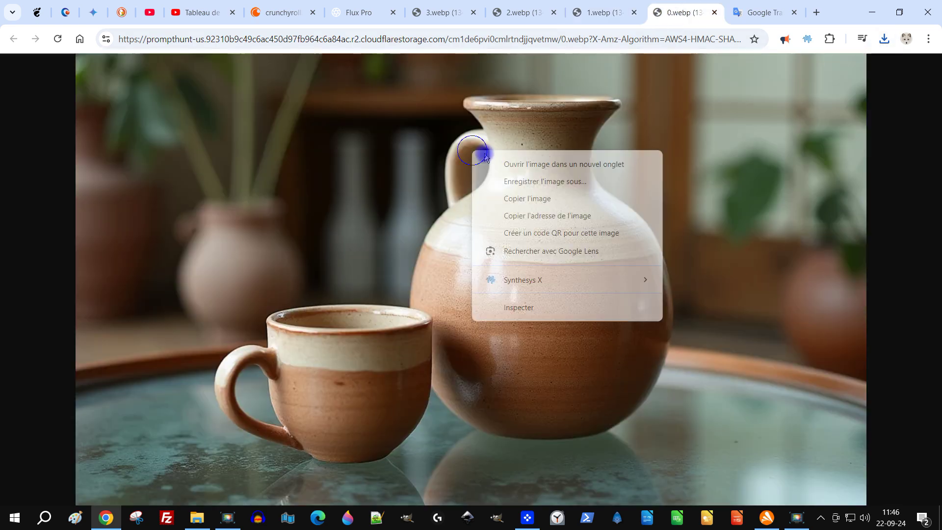
{"action": "left_click", "coordinate": [549, 182]}
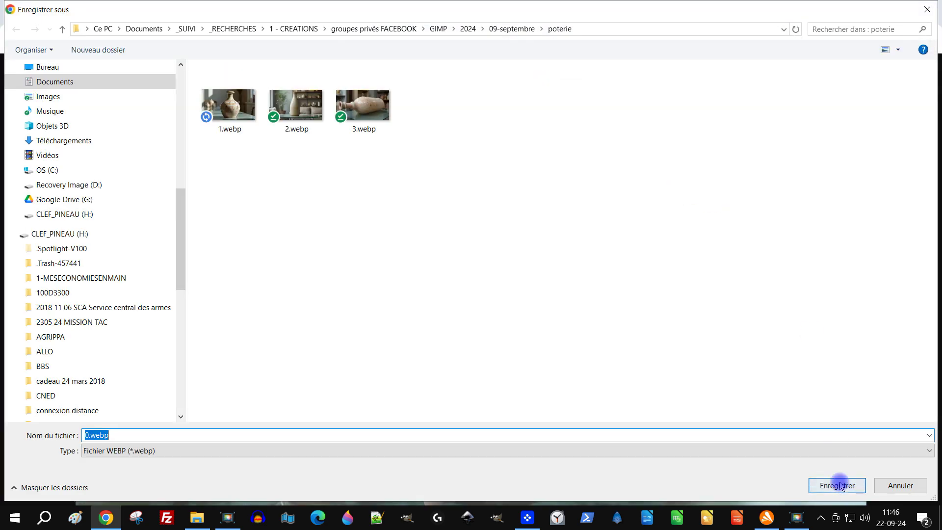
{"action": "left_click", "coordinate": [837, 485]}
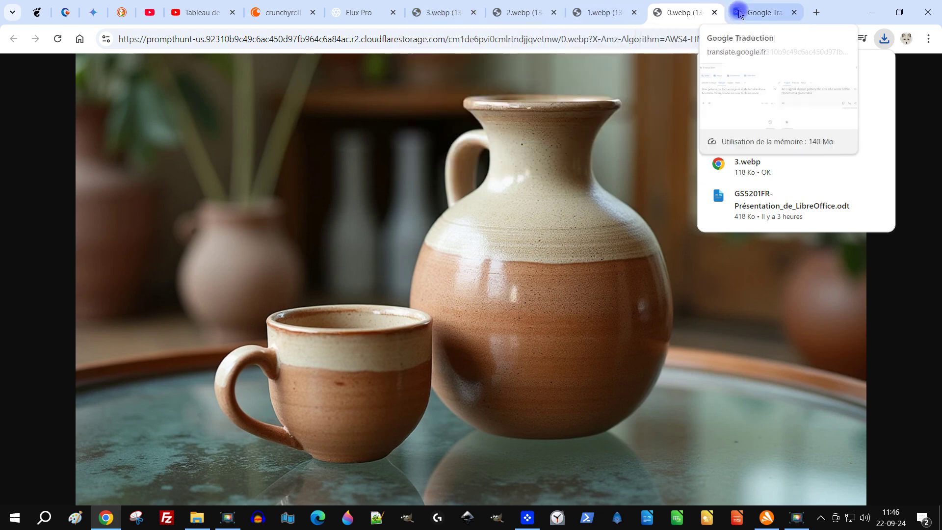
Switch to Google Traduction and replace "de forme original" in the French text with "à la forme d'un sapin".
{"action": "left_click", "coordinate": [755, 12]}
{"action": "double_click", "coordinate": [248, 183]}
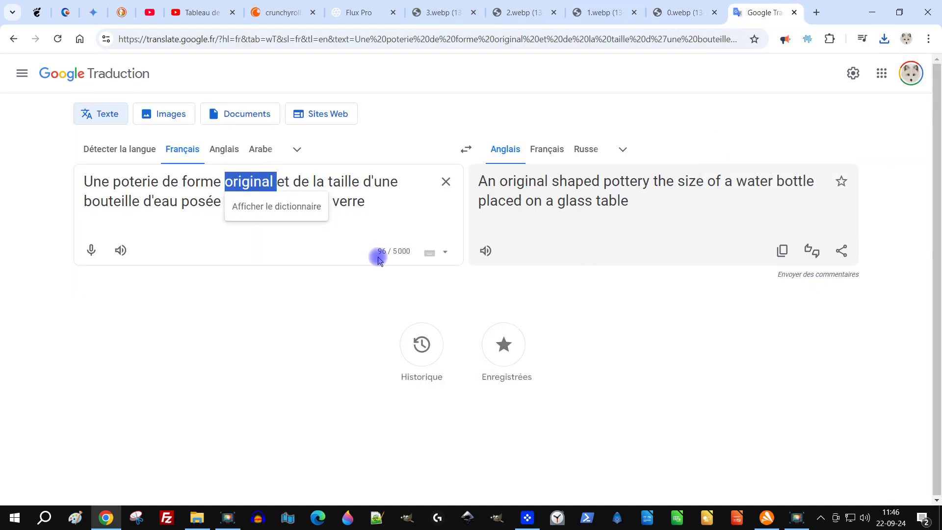
{"action": "key", "text": "Left"}
{"action": "key", "text": "Left"}
{"action": "key", "text": "Left"}
{"action": "key", "text": "Left"}
{"action": "key", "text": "Left"}
{"action": "key", "text": "Left"}
{"action": "key", "text": "Left"}
{"action": "key", "text": "Left"}
{"action": "key", "text": "Left"}
{"action": "key", "text": "Left"}
{"action": "key", "text": "Left"}
{"action": "key", "text": "Right"}
{"action": "key", "text": "shift+Right"}
{"action": "key", "text": "shift+Right"}
{"action": "key", "text": "shift+Right"}
{"action": "key", "text": "shift+Right"}
{"action": "key", "text": "shift+Right"}
{"action": "key", "text": "shift+Right"}
{"action": "key", "text": "shift+Right"}
{"action": "key", "text": "shift+Right"}
{"action": "key", "text": "shift+Right"}
{"action": "key", "text": "shift+Right"}
{"action": "key", "text": "shift+Right"}
{"action": "key", "text": "shift+Right"}
{"action": "key", "text": "shift+Right"}
{"action": "key", "text": "shift+Right"}
{"action": "key", "text": "shift+Right"}
{"action": "key", "text": "shift+Right"}
{"action": "key", "text": "shift+Right"}
{"action": "type", "text": "à la forme d'un sap"}
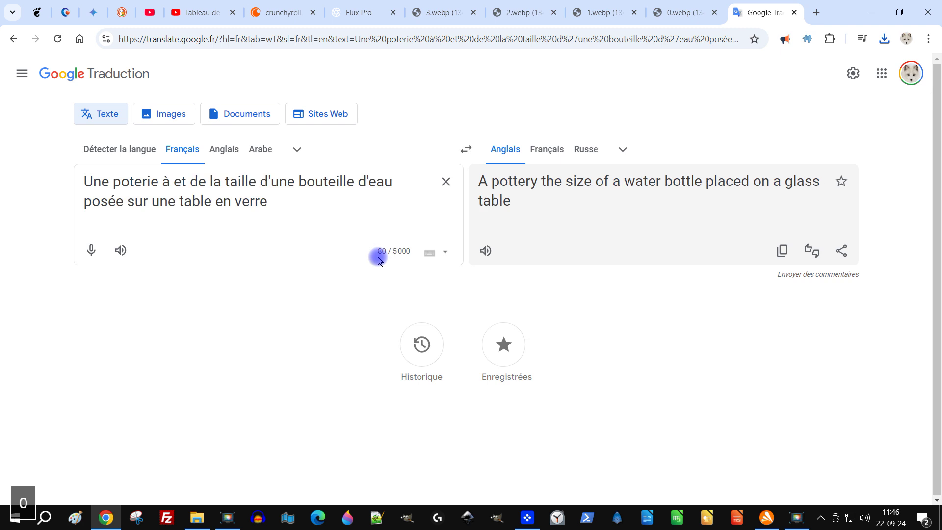
{"action": "type", "text": "in"}
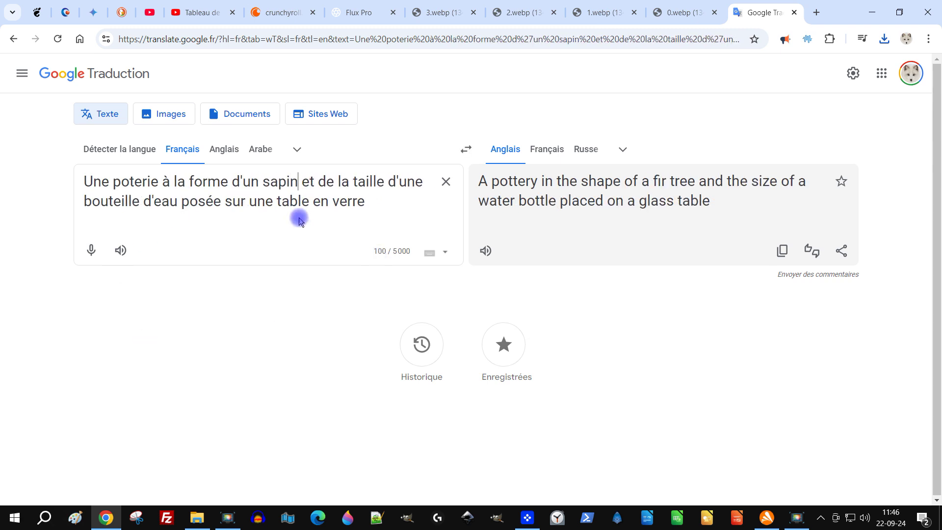
Insert a new line reading "une ouverture au milieu" after "sapin" in the French text.
{"action": "key", "text": "Return"}
{"action": "key", "text": "Left"}
{"action": "key", "text": "Return"}
{"action": "type", "text": "une ouverture au mil  et de la taille d'u"}
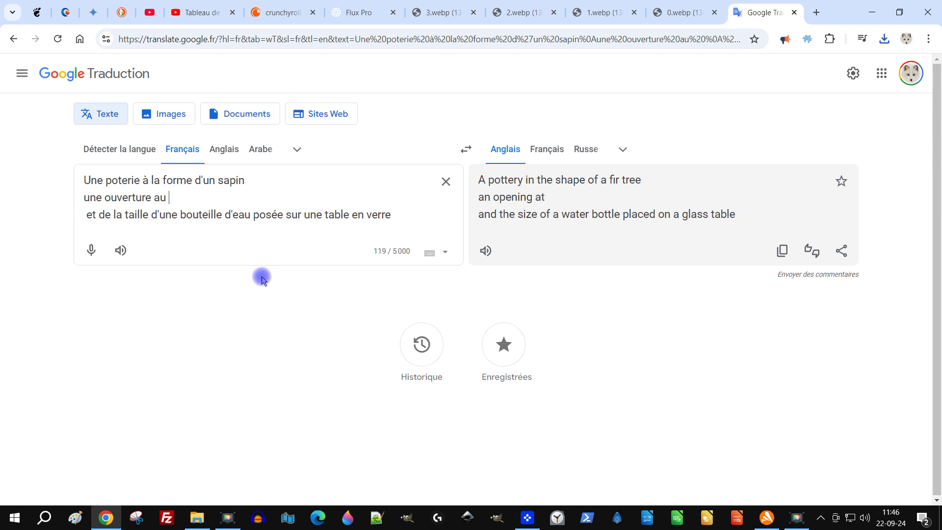
{"action": "key", "text": "BackSpace"}
{"action": "key", "text": "BackSpace"}
{"action": "key", "text": "BackSpace"}
{"action": "type", "text": "ieu"}
Add a third line reading "des ouvertures en forme d'étoiles" to the French description.
{"action": "key", "text": "Return"}
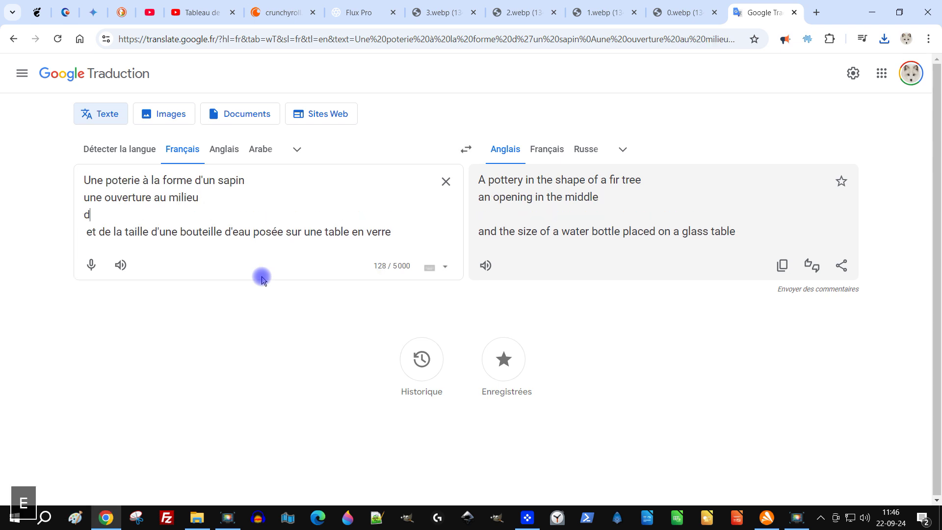
{"action": "type", "text": "des ouvertures en"}
{"action": "key", "text": "BackSpace"}
{"action": "key", "text": "BackSpace"}
{"action": "key", "text": "BackSpace"}
{"action": "type", "text": "s en forme d'étoile"}
{"action": "key", "text": "BackSpace"}
{"action": "type", "text": "'étoiles"}
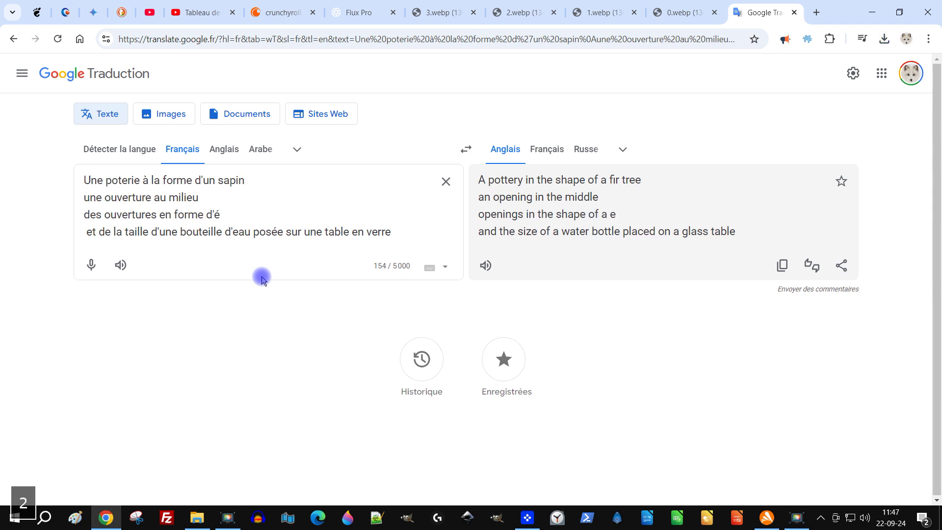
Delete "et de la taille d'une bouteille d'eau" from the last line so it starts with "posée sur une table en verre".
{"action": "key", "text": "Home"}
{"action": "key", "text": "shift+Right"}
{"action": "key", "text": "shift+Right"}
{"action": "key", "text": "shift+Right"}
{"action": "key", "text": "shift+Right"}
{"action": "key", "text": "shift+Right"}
{"action": "key", "text": "shift+Right"}
{"action": "key", "text": "shift+Right"}
{"action": "key", "text": "shift+Right"}
{"action": "key", "text": "shift+Right"}
{"action": "key", "text": "shift+Right"}
{"action": "key", "text": "shift+Right"}
{"action": "key", "text": "shift+Right"}
{"action": "key", "text": "shift+Right"}
{"action": "key", "text": "shift+Right"}
{"action": "key", "text": "shift+Right"}
{"action": "key", "text": "shift+Right"}
{"action": "key", "text": "shift+Right"}
{"action": "key", "text": "shift+Right"}
{"action": "key", "text": "shift+Right"}
{"action": "key", "text": "shift+Right"}
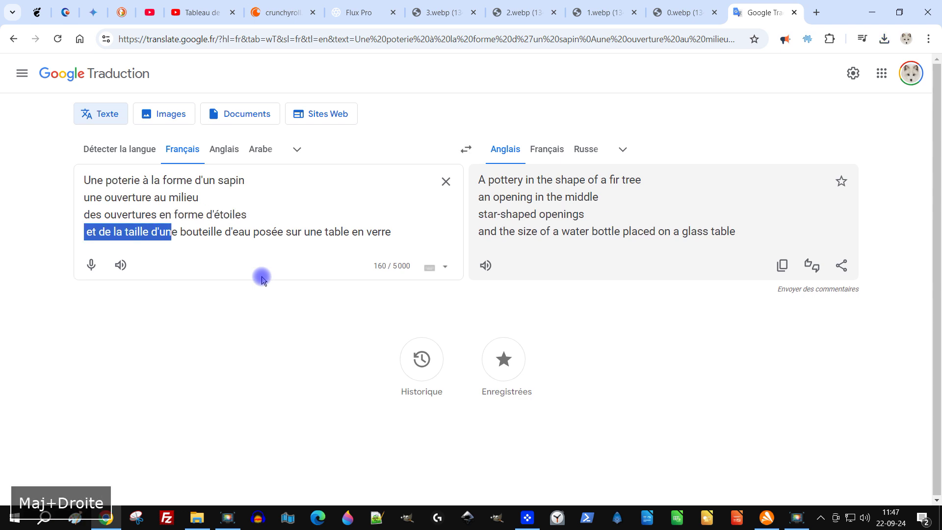
{"action": "key", "text": "BackSpace"}
Append "avec une bougie" to the line about the middle opening and insert "creuse" after "Une poterie".
{"action": "key", "text": "Up"}
{"action": "key", "text": "Up"}
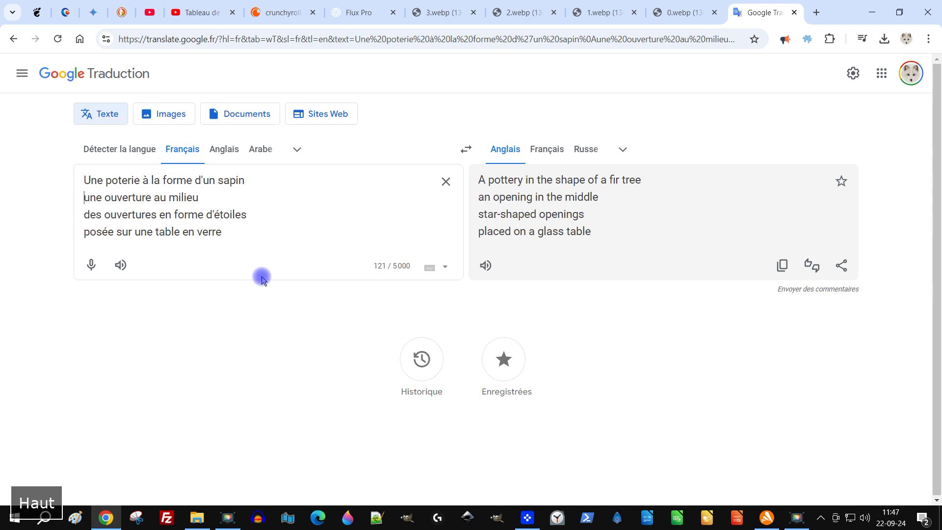
{"action": "key", "text": "BackSpace"}
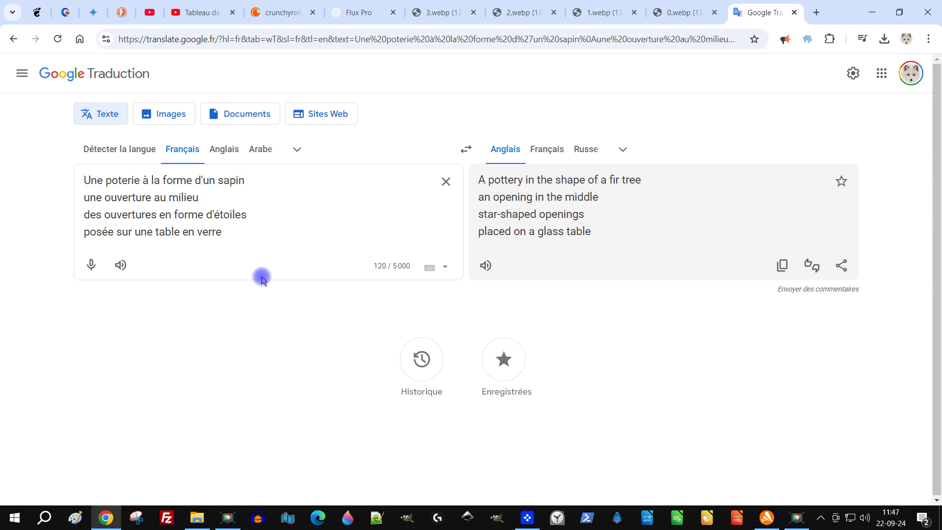
{"action": "type", "text": "avec une bougie"}
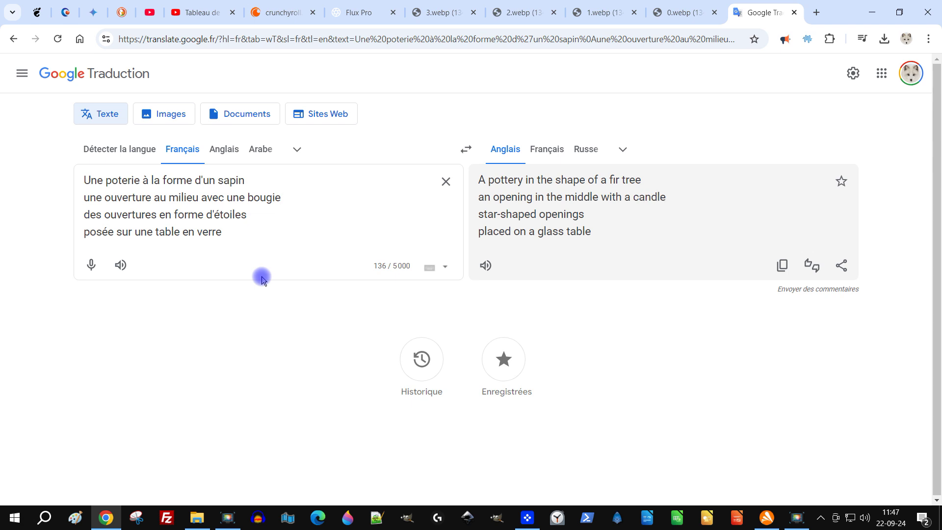
{"action": "key", "text": "Up"}
{"action": "key", "text": "Left"}
{"action": "type", "text": "creuse"}
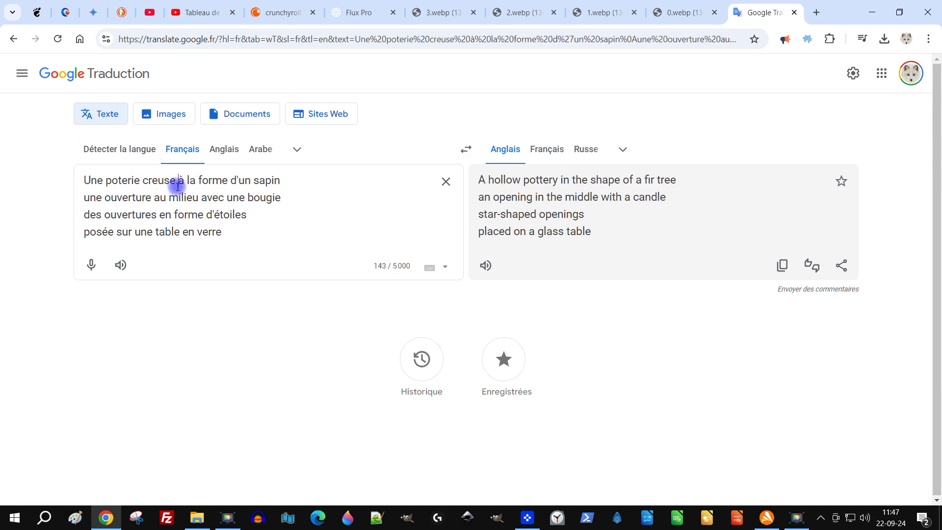
Add "allumée" after "bougie" and extend the star openings line with "et des figures géométriques".
{"action": "left_click", "coordinate": [318, 197]}
{"action": "type", "text": "allumée"}
{"action": "left_click", "coordinate": [255, 214]}
{"action": "type", "text": "et"}
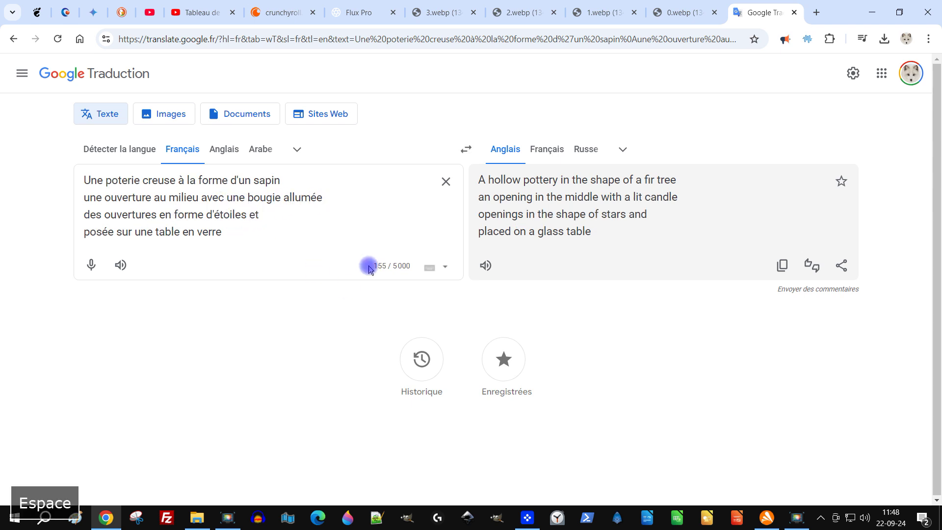
{"action": "key", "text": "BackSpace"}
{"action": "key", "text": "BackSpace"}
{"action": "key", "text": "BackSpace"}
{"action": "key", "text": "BackSpace"}
{"action": "key", "text": "BackSpace"}
{"action": "key", "text": "BackSpace"}
{"action": "type", "text": "es et des figures géométriques"}
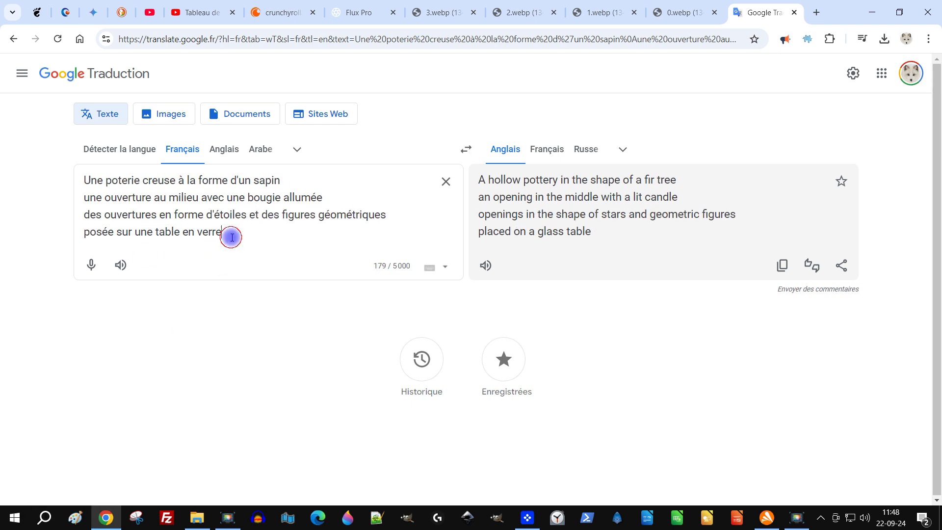
Insert "la poterie est" before "posée" in the last line and copy the English translation.
{"action": "left_click", "coordinate": [84, 232]}
{"action": "type", "text": "la poterie esr"}
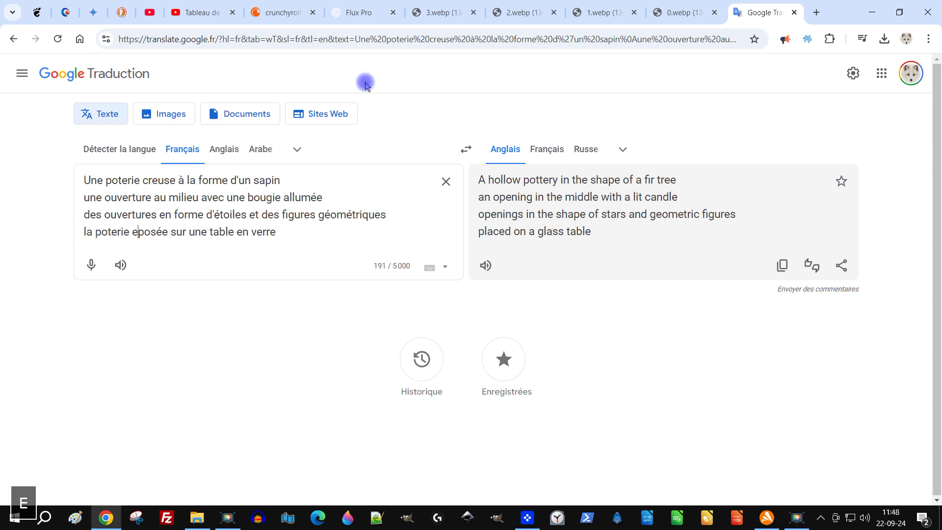
{"action": "key", "text": "BackSpace"}
{"action": "type", "text": "t"}
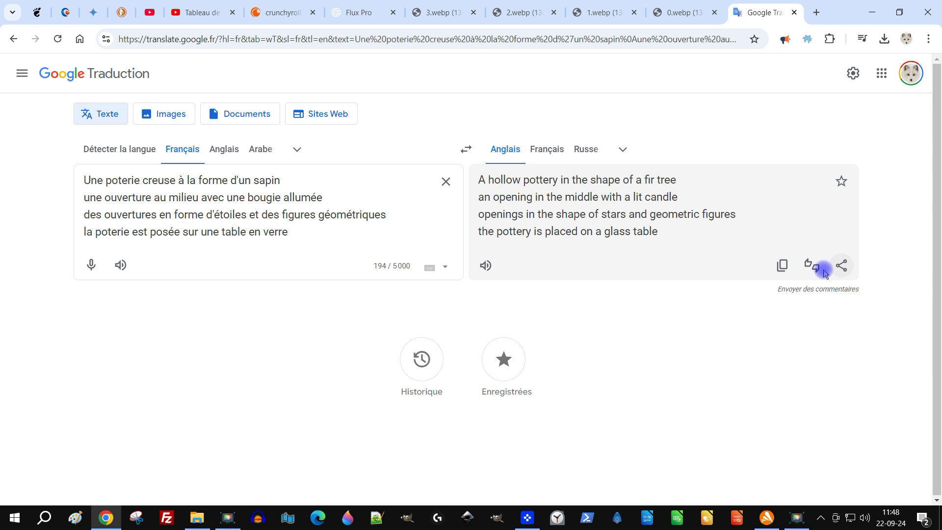
{"action": "left_click", "coordinate": [781, 266]}
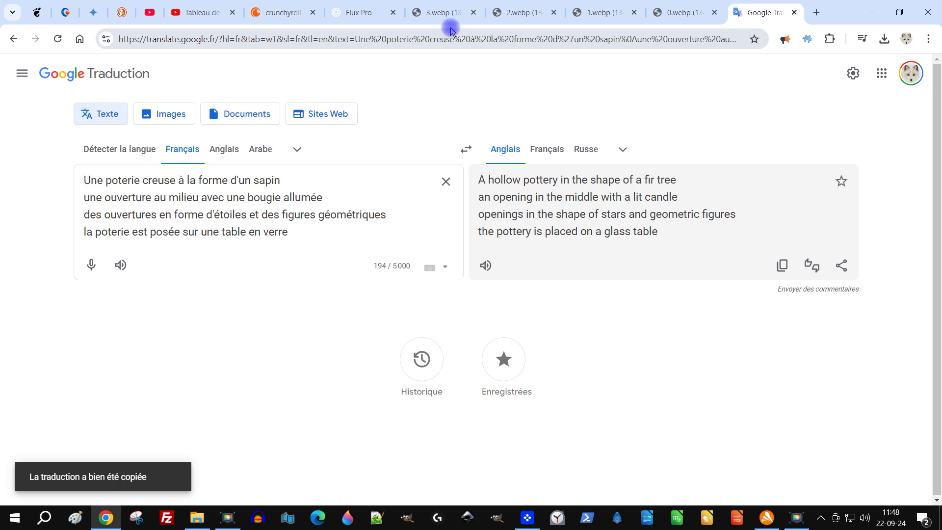
Close the four browser tabs holding the earlier pottery images, 3.webp through 0.webp.
{"action": "left_click", "coordinate": [438, 15]}
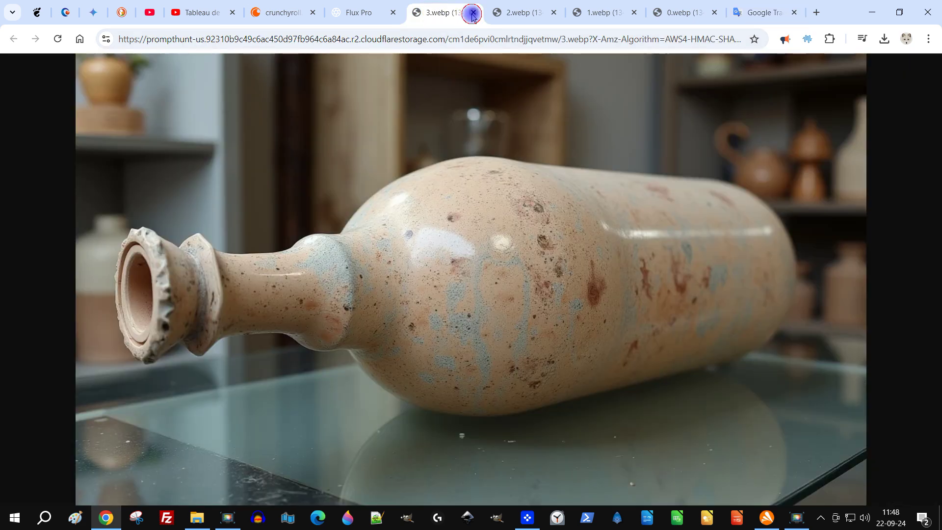
{"action": "left_click", "coordinate": [473, 13]}
{"action": "left_click", "coordinate": [472, 13]}
{"action": "left_click", "coordinate": [473, 13]}
{"action": "left_click", "coordinate": [472, 13]}
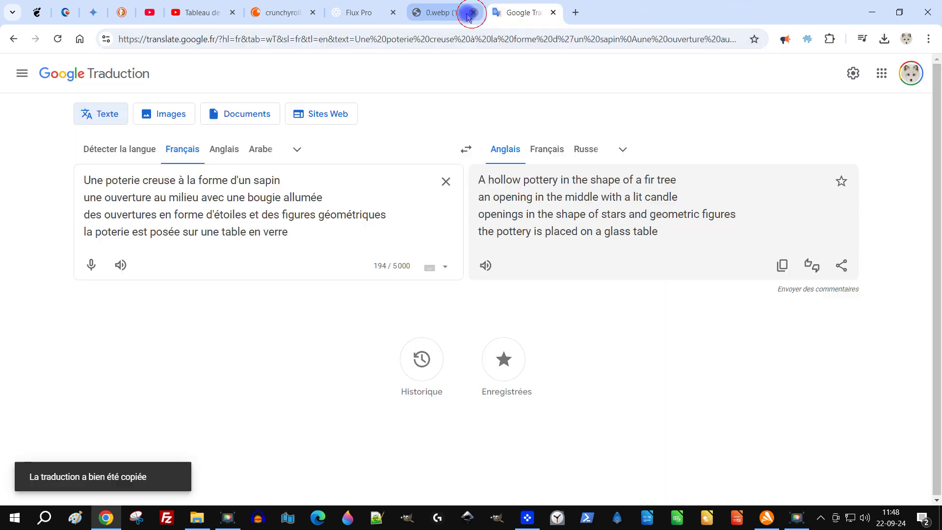
Replace the old prompt in Flux Pro with the copied English translation of the fir-tree pottery description.
{"action": "left_click", "coordinate": [368, 12]}
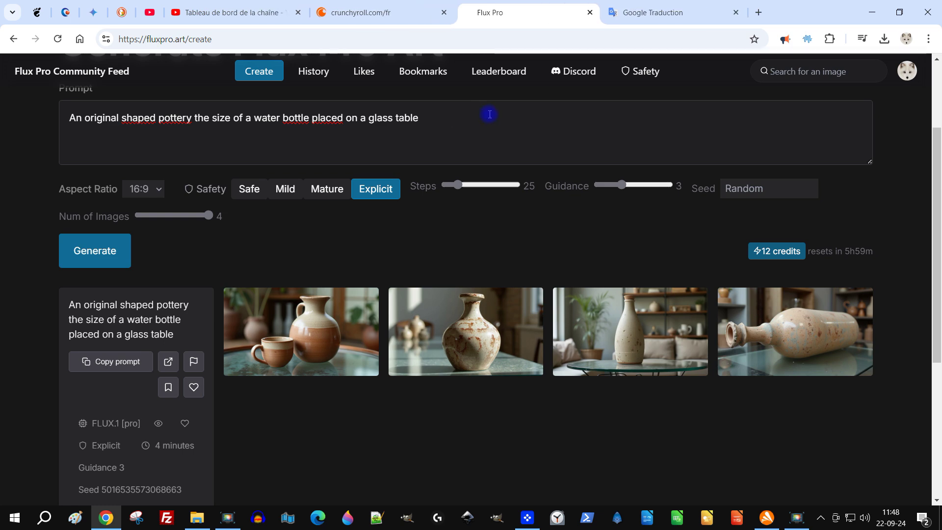
{"action": "left_click_drag", "start_coordinate": [489, 114], "coordinate": [56, 102]}
{"action": "key", "text": "ctrl+v"}
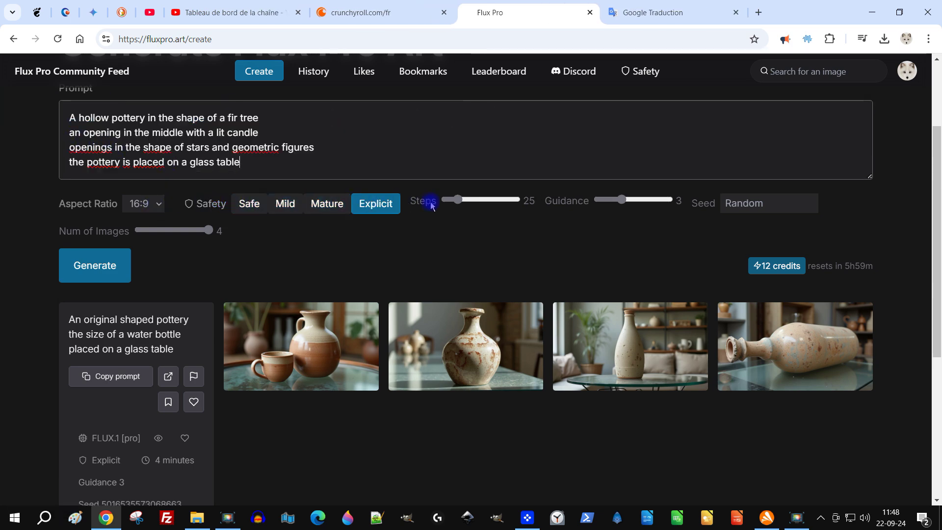
Set the guidance to 5 and generate four images from the new prompt.
{"action": "left_click_drag", "start_coordinate": [443, 202], "coordinate": [457, 208]}
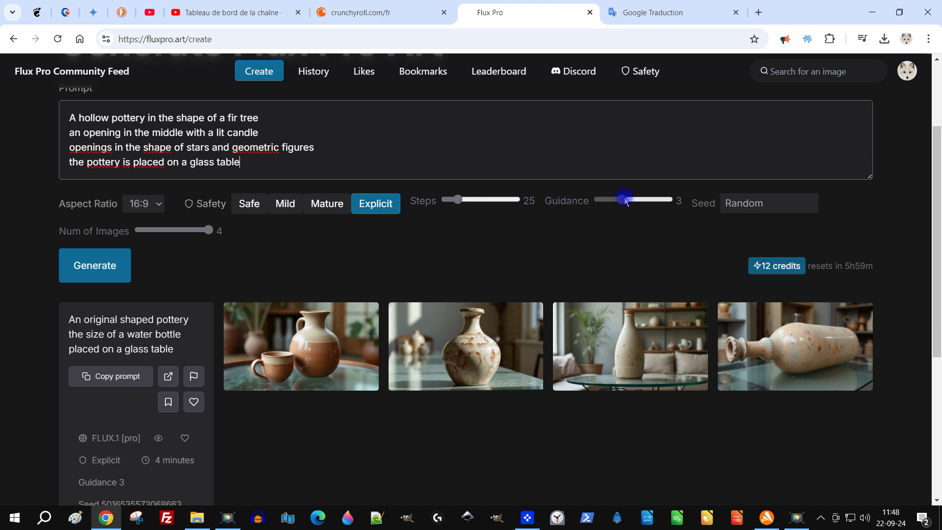
{"action": "left_click", "coordinate": [575, 207]}
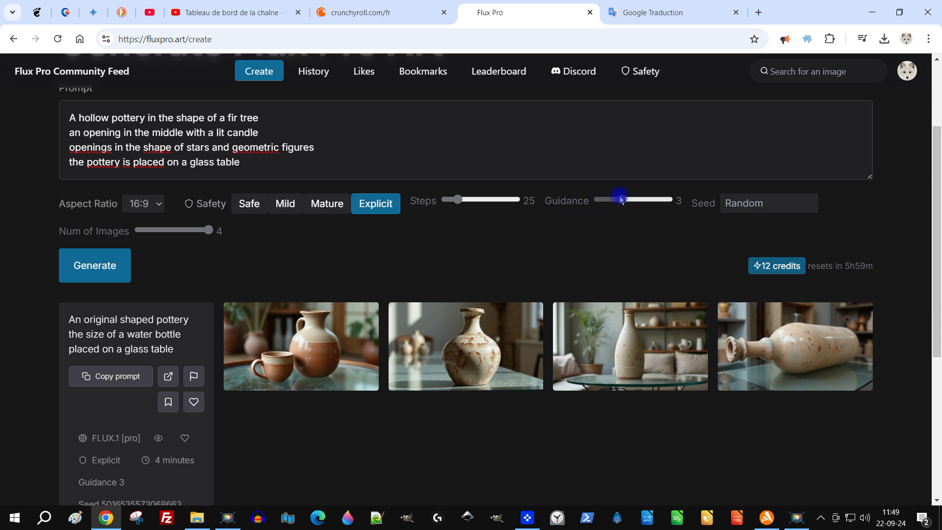
{"action": "left_click_drag", "start_coordinate": [624, 203], "coordinate": [631, 205]}
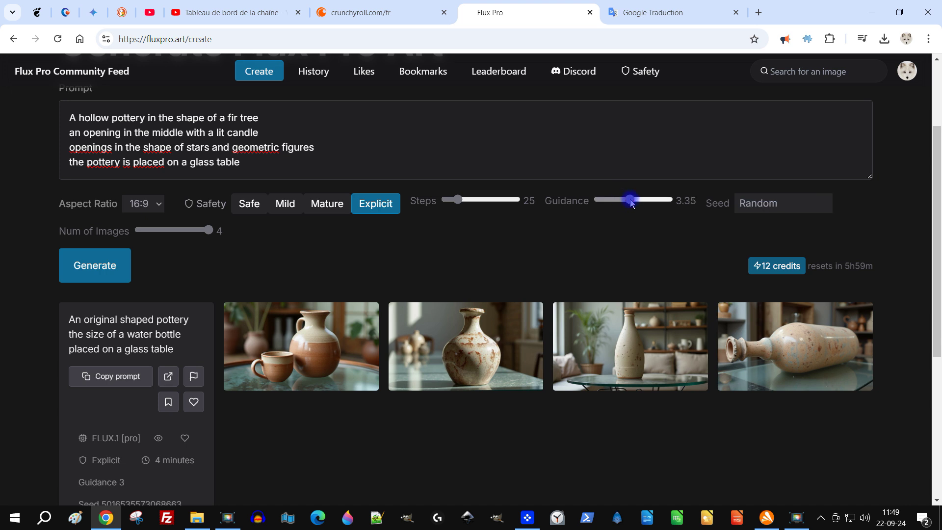
{"action": "left_click_drag", "start_coordinate": [645, 206], "coordinate": [646, 206]}
{"action": "left_click_drag", "start_coordinate": [635, 205], "coordinate": [656, 206]}
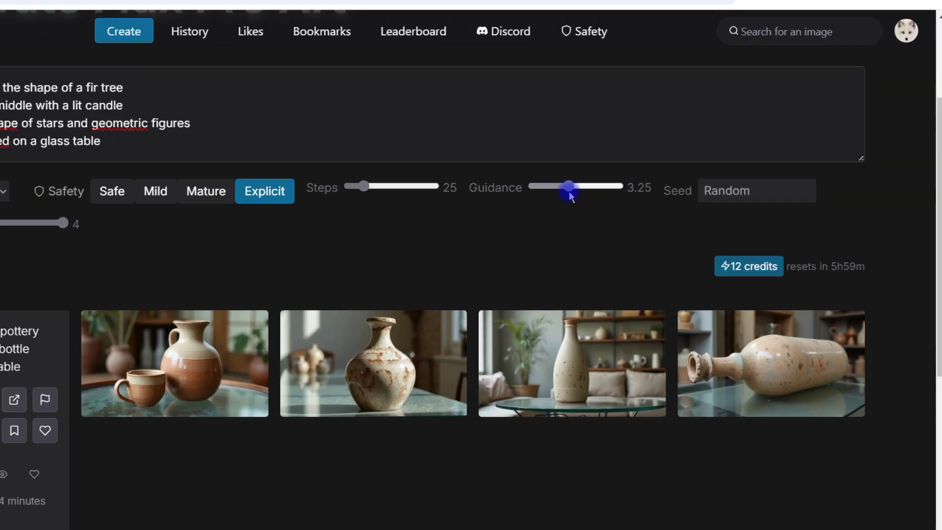
{"action": "left_click_drag", "start_coordinate": [403, 145], "coordinate": [425, 141]}
{"action": "left_click_drag", "start_coordinate": [427, 137], "coordinate": [431, 139]}
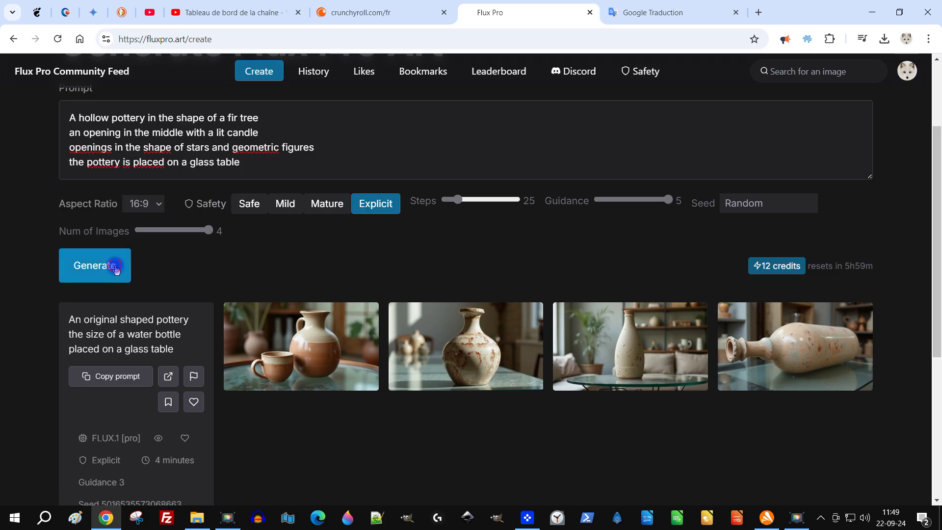
{"action": "left_click", "coordinate": [115, 268]}
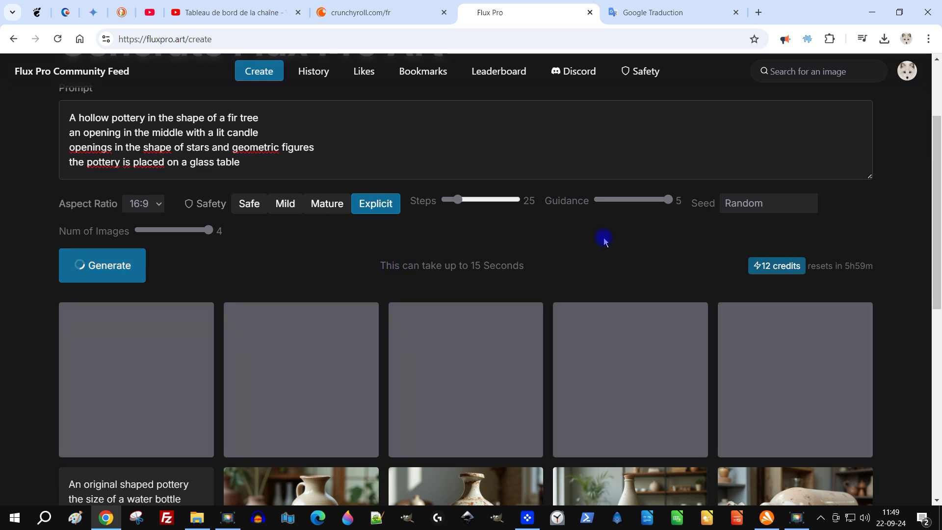
{"action": "scroll", "coordinate": [675, 238], "scroll_direction": "down", "scroll_amount": 1}
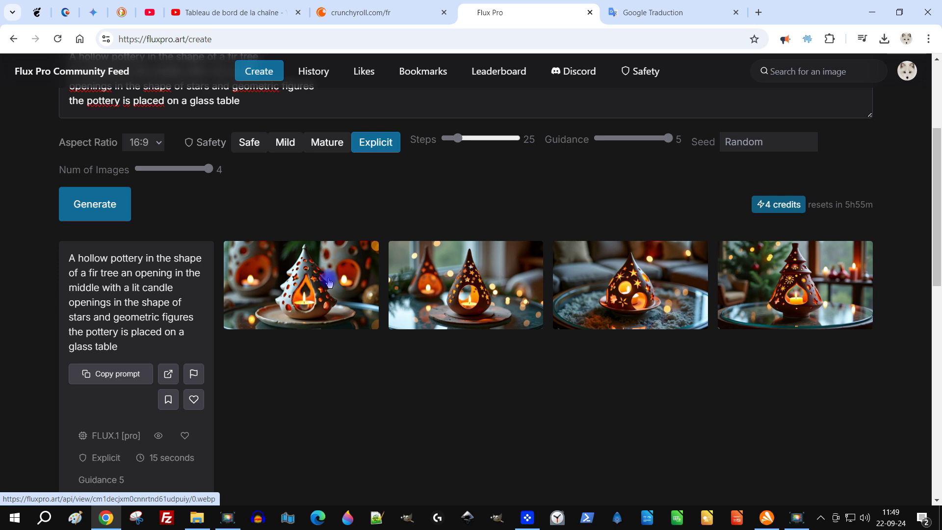
Open the four generated fir-tree candle holder images full size in separate tabs and view each one.
{"action": "left_click", "coordinate": [329, 282]}
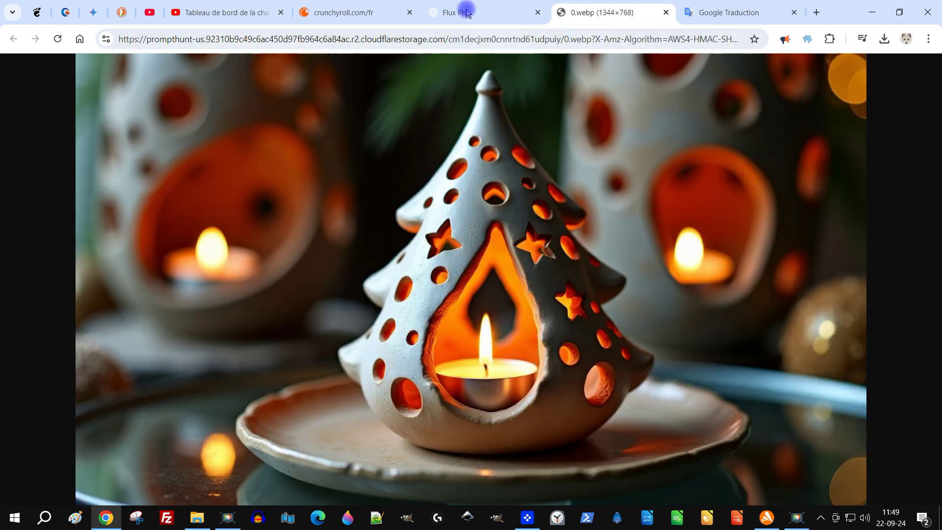
{"action": "left_click", "coordinate": [466, 14]}
{"action": "left_click", "coordinate": [432, 287]}
{"action": "left_click", "coordinate": [425, 13]}
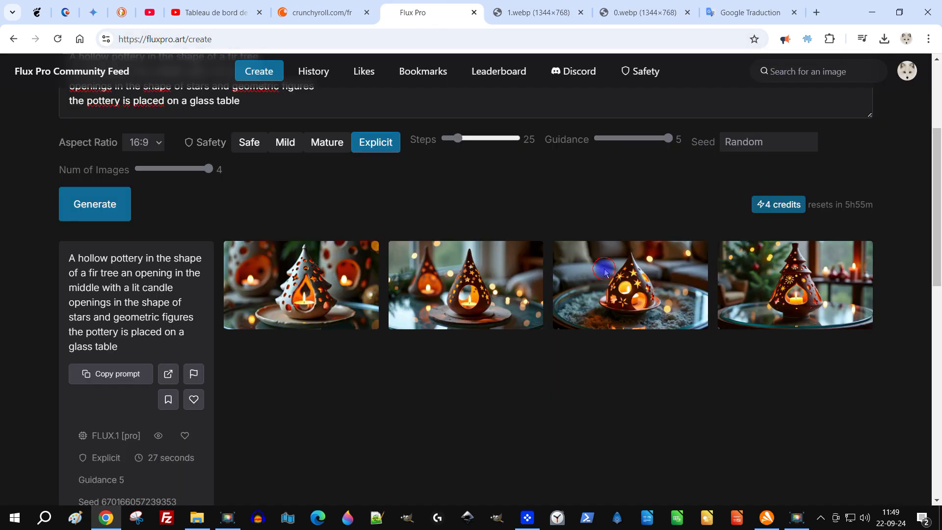
{"action": "left_click", "coordinate": [604, 269]}
{"action": "left_click", "coordinate": [389, 12]}
{"action": "left_click", "coordinate": [743, 269]}
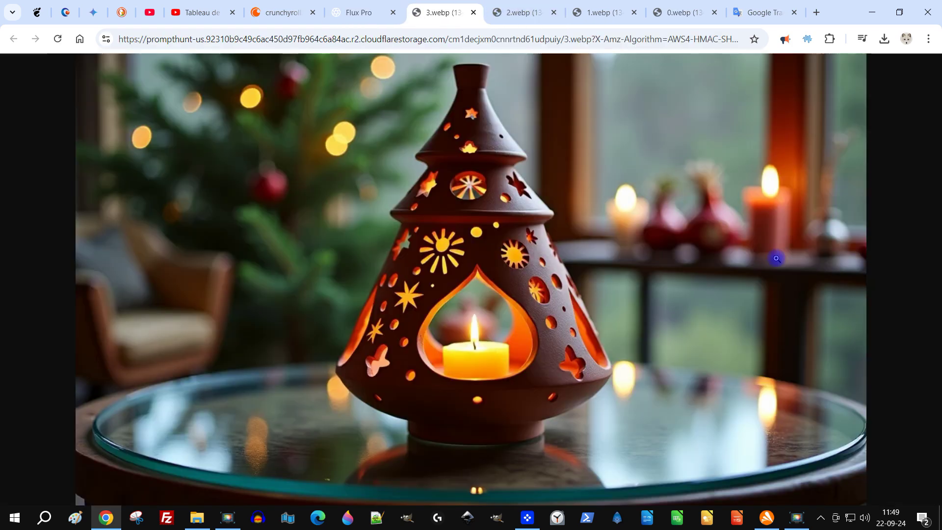
{"action": "left_click", "coordinate": [522, 13]}
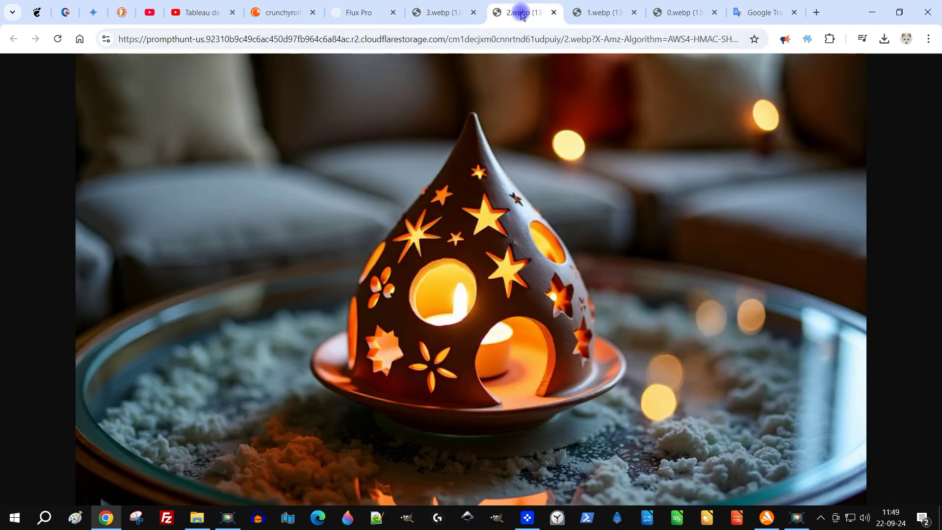
{"action": "left_click", "coordinate": [616, 16]}
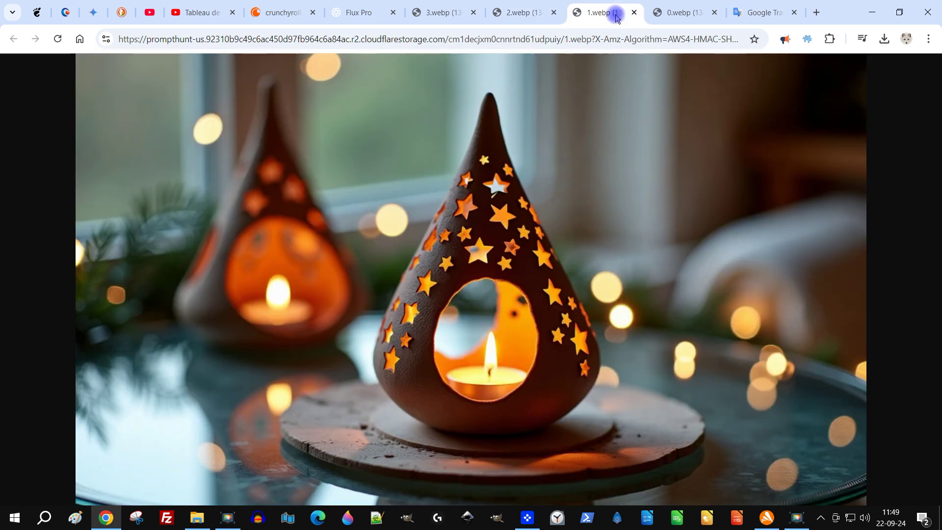
{"action": "left_click", "coordinate": [681, 17]}
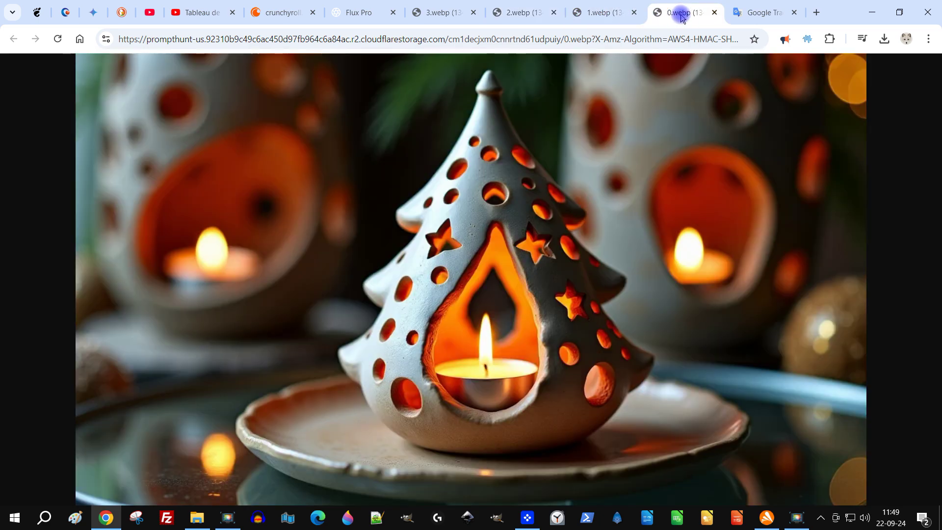
Save the four full-size fir-tree candle holder images, from 0.webp to 3.webp, to disk.
{"action": "right_click", "coordinate": [479, 251]}
{"action": "left_click", "coordinate": [530, 307]}
{"action": "right_click", "coordinate": [462, 175]}
{"action": "left_click", "coordinate": [550, 205]}
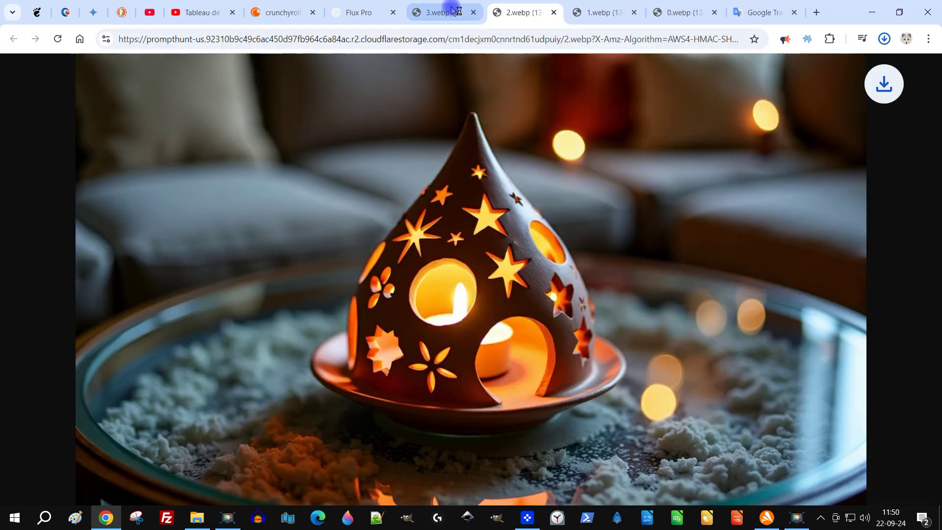
{"action": "left_click", "coordinate": [449, 10]}
{"action": "right_click", "coordinate": [482, 202]}
{"action": "left_click", "coordinate": [555, 232]}
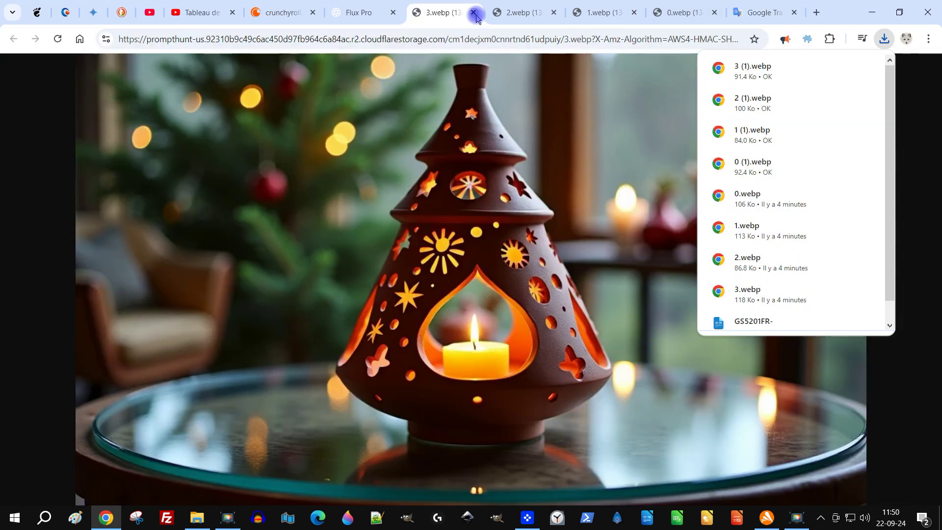
Return to Flux Pro, set the guidance to 2 and generate four images from the same fir-tree prompt.
{"action": "left_click", "coordinate": [361, 12]}
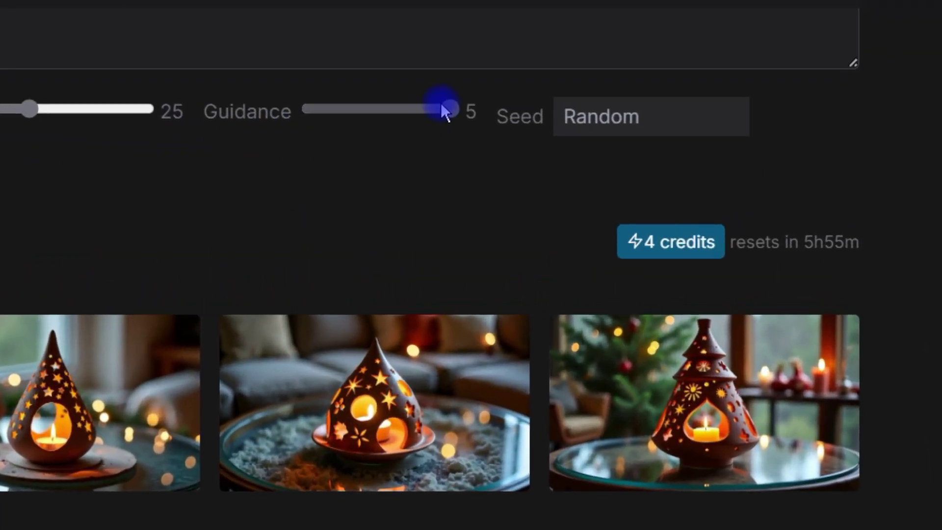
{"action": "left_click_drag", "start_coordinate": [442, 104], "coordinate": [272, 116]}
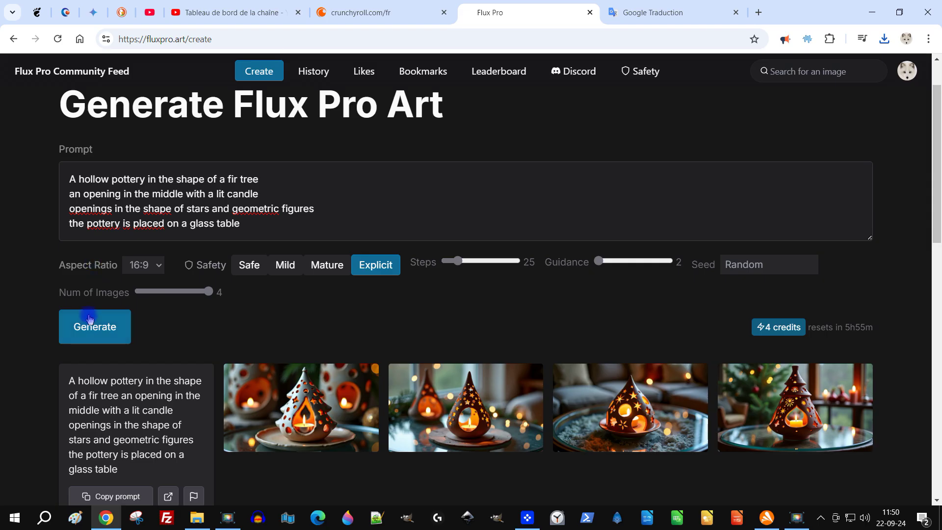
{"action": "left_click", "coordinate": [88, 322]}
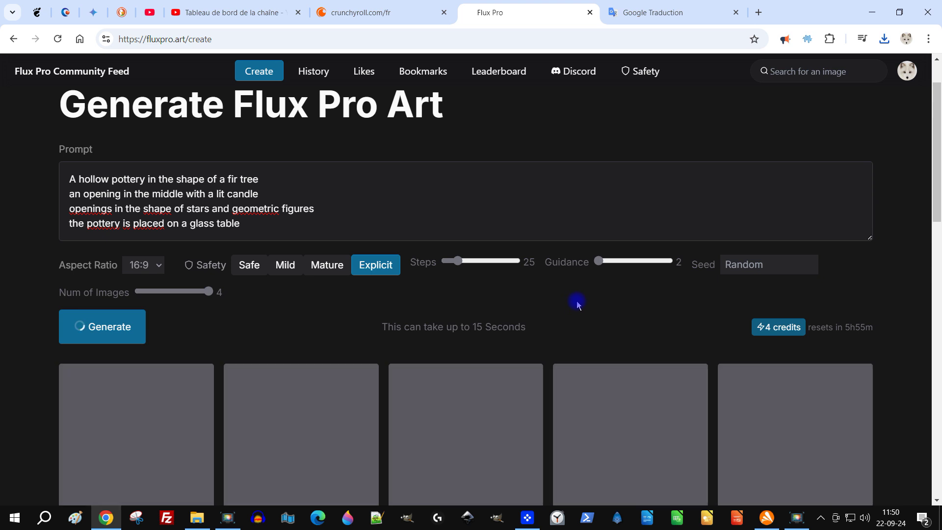
Open the four newly generated fir-tree candle holder images full size in separate tabs and look at each one.
{"action": "scroll", "coordinate": [653, 274], "scroll_direction": "down", "scroll_amount": 1}
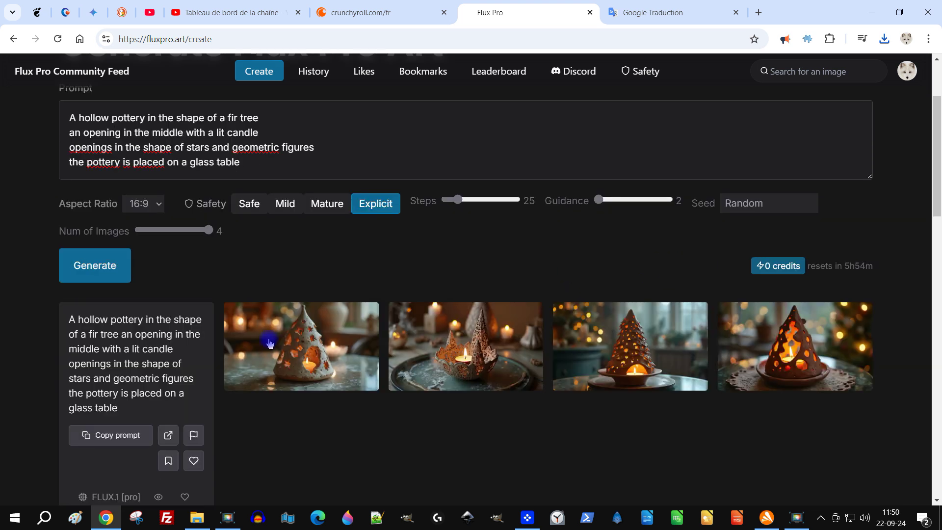
{"action": "left_click", "coordinate": [463, 364]}
{"action": "left_click", "coordinate": [462, 364]}
{"action": "left_click", "coordinate": [388, 12]}
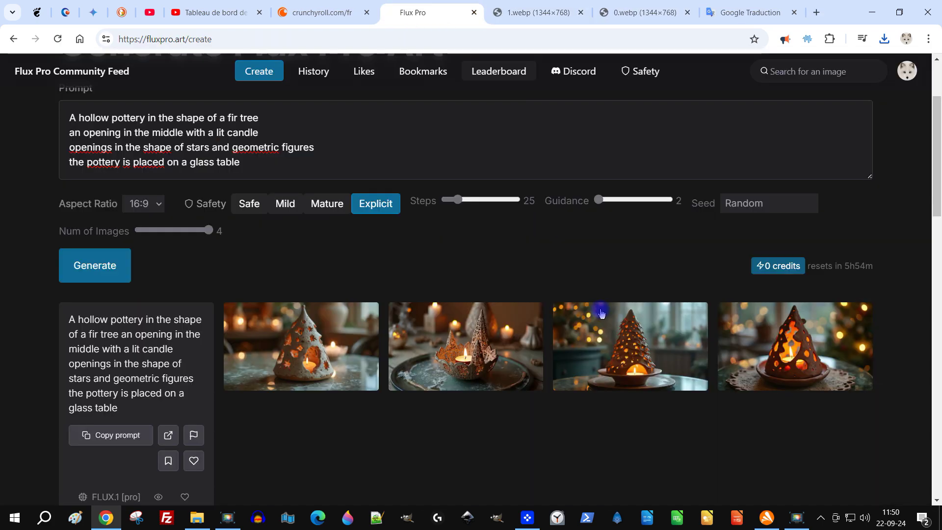
{"action": "left_click", "coordinate": [464, 353]}
{"action": "left_click", "coordinate": [370, 13]}
{"action": "left_click", "coordinate": [775, 357]}
{"action": "left_click", "coordinate": [441, 12]}
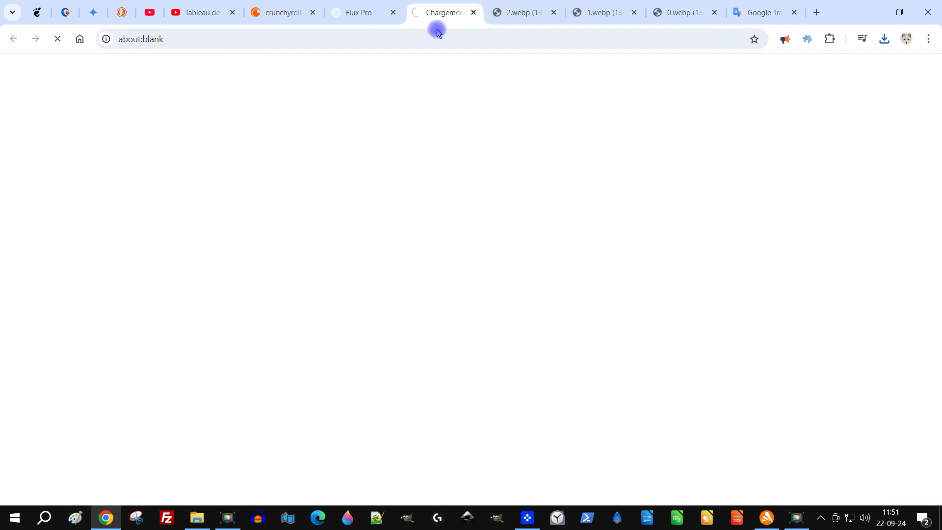
{"action": "left_click", "coordinate": [512, 13]}
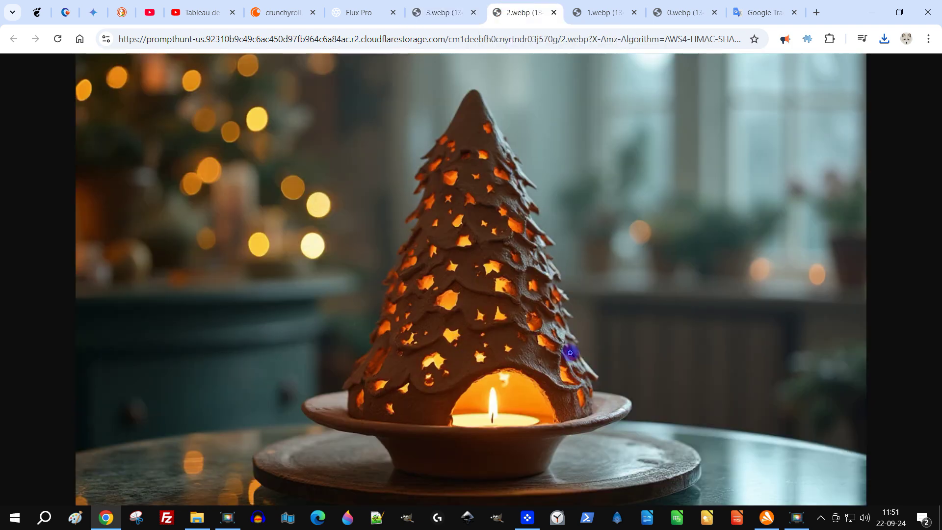
{"action": "left_click", "coordinate": [583, 12]}
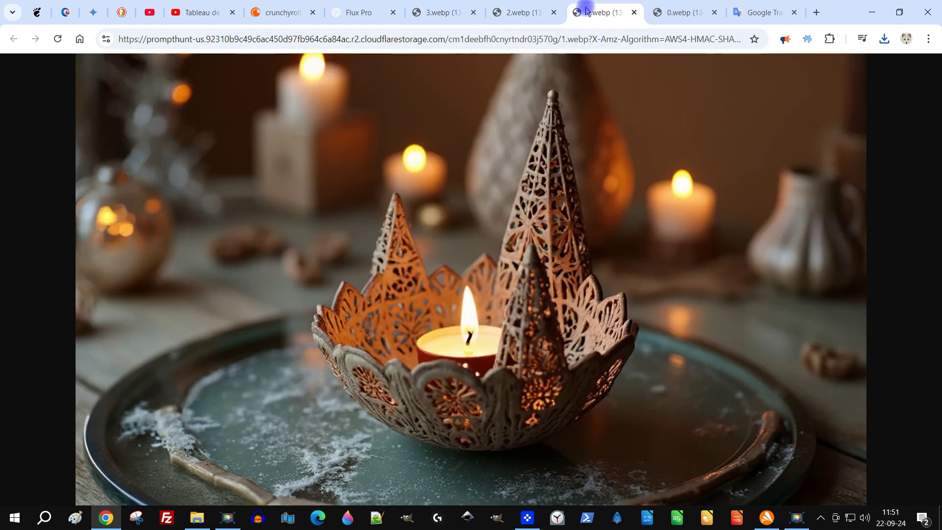
{"action": "left_click", "coordinate": [686, 15]}
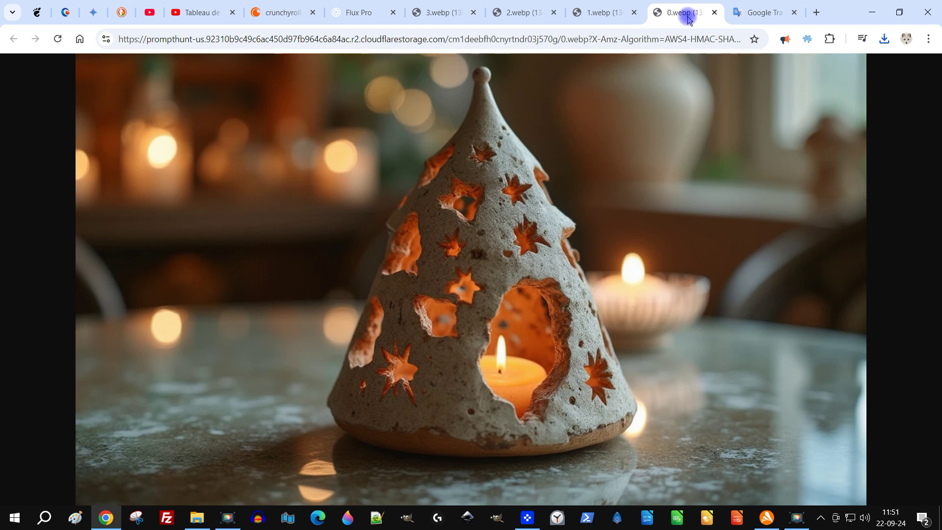
Save the full-size brown scaled fir-tree candle holder image, 2.webp, to the poterie folder.
{"action": "left_click", "coordinate": [444, 13]}
{"action": "right_click", "coordinate": [431, 146]}
{"action": "left_click", "coordinate": [460, 318]}
{"action": "key", "text": "ctrl+Tab"}
{"action": "right_click", "coordinate": [475, 262]}
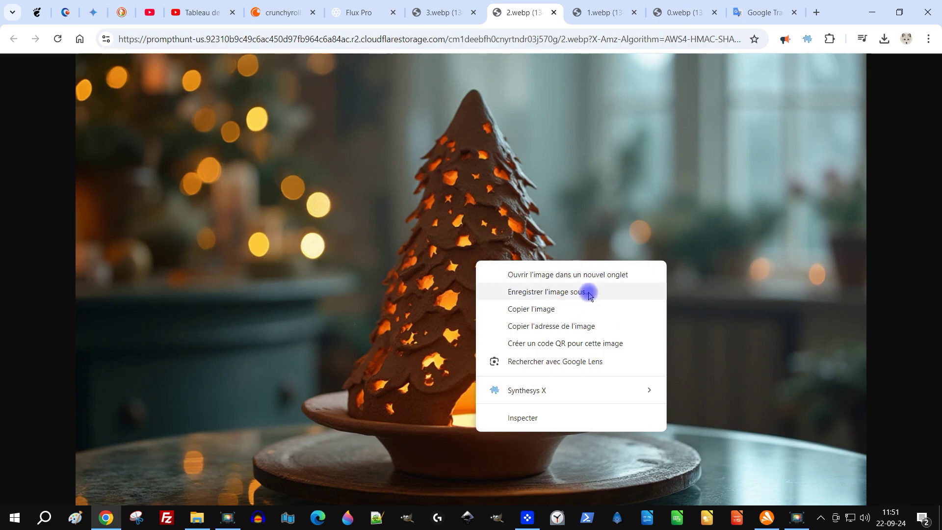
{"action": "left_click", "coordinate": [589, 290]}
{"action": "left_click", "coordinate": [831, 484]}
Save the full-size openwork bowl image, 1.webp, to the poterie folder and return to Flux Pro.
{"action": "left_click", "coordinate": [604, 13]}
{"action": "right_click", "coordinate": [472, 242]}
{"action": "left_click", "coordinate": [599, 263]}
{"action": "left_click", "coordinate": [827, 493]}
{"action": "key", "text": "ctrl+Tab"}
{"action": "left_click", "coordinate": [440, 10]}
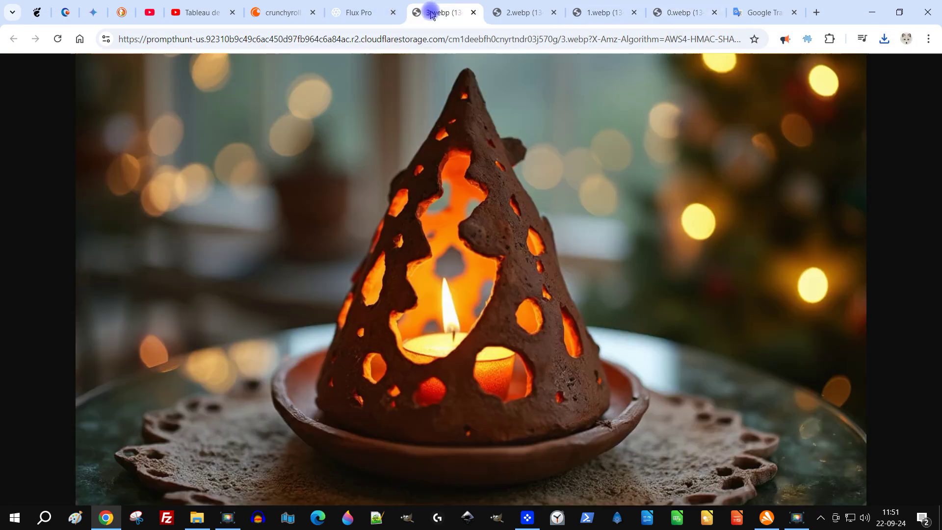
{"action": "key", "text": "ctrl+shift+Tab"}
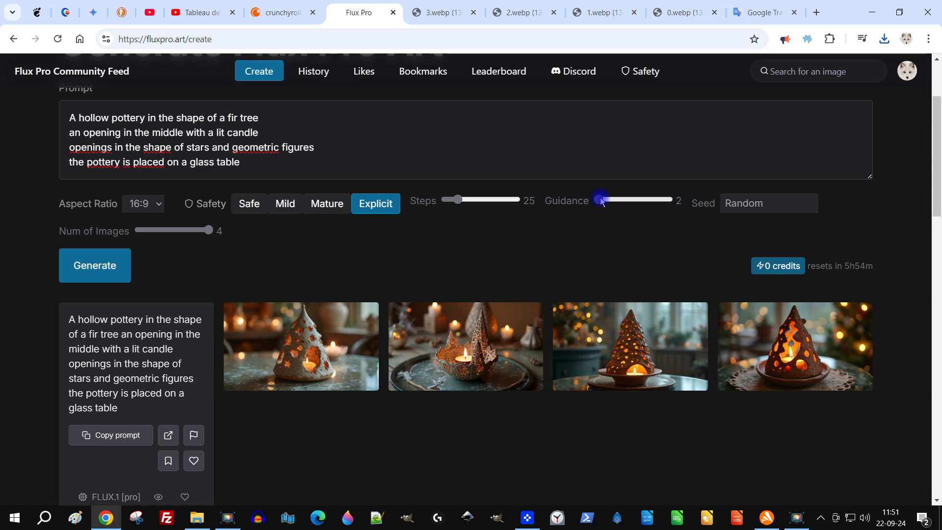
In Google Translate, add "de noel" after "sapin" and insert the line "au sommet une étoile en métal" before the glass table line.
{"action": "left_click", "coordinate": [762, 13]}
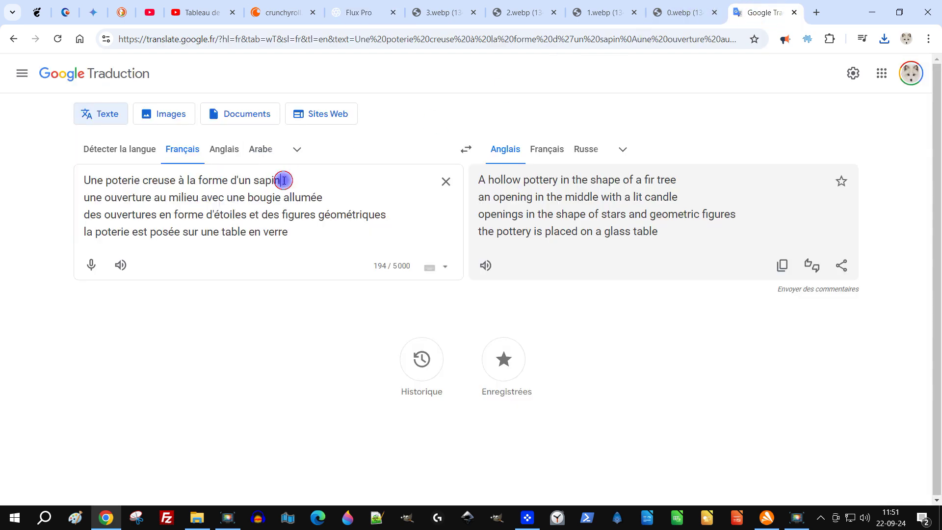
{"action": "type", "text": "de noel"}
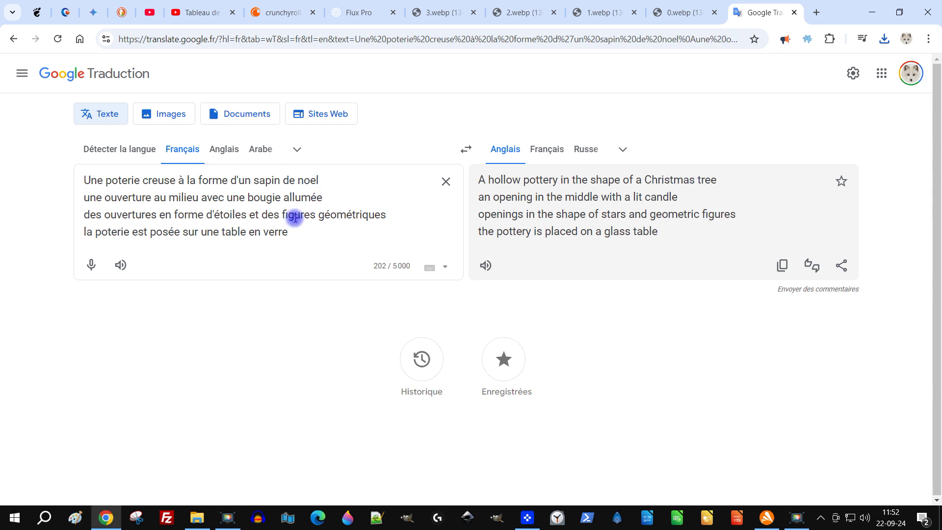
{"action": "left_click", "coordinate": [395, 212]}
{"action": "key", "text": "Return"}
{"action": "type", "text": "au sommet une é"}
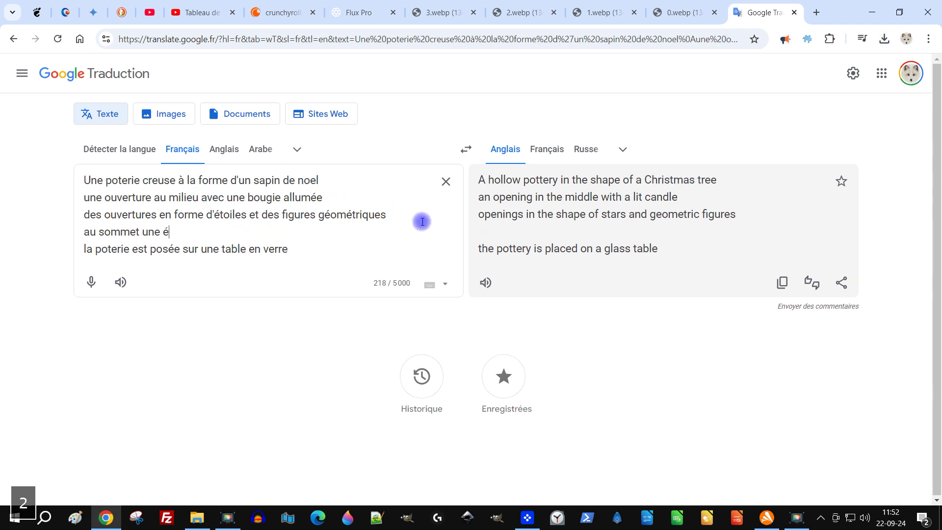
{"action": "type", "text": "toile en métal"}
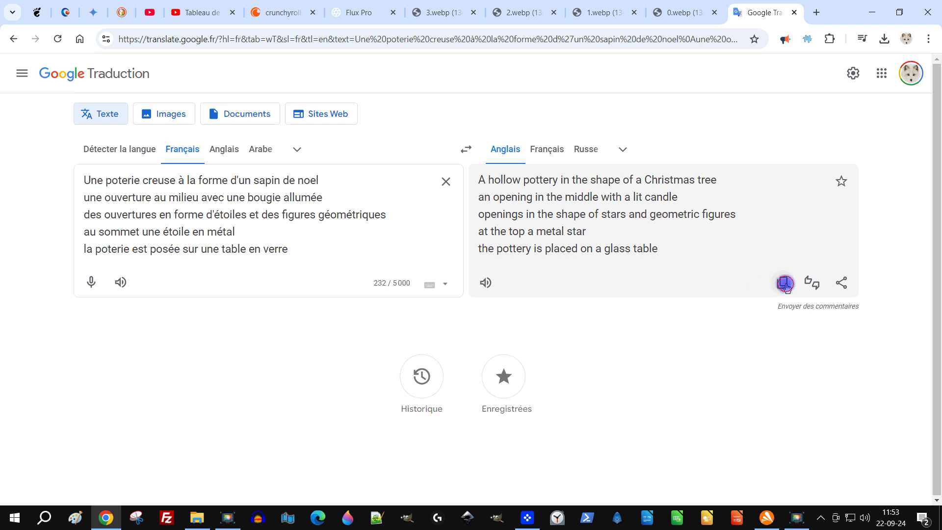
Copy the English translation and replace the old Flux Pro prompt with it.
{"action": "left_click", "coordinate": [786, 283]}
{"action": "left_click", "coordinate": [365, 12]}
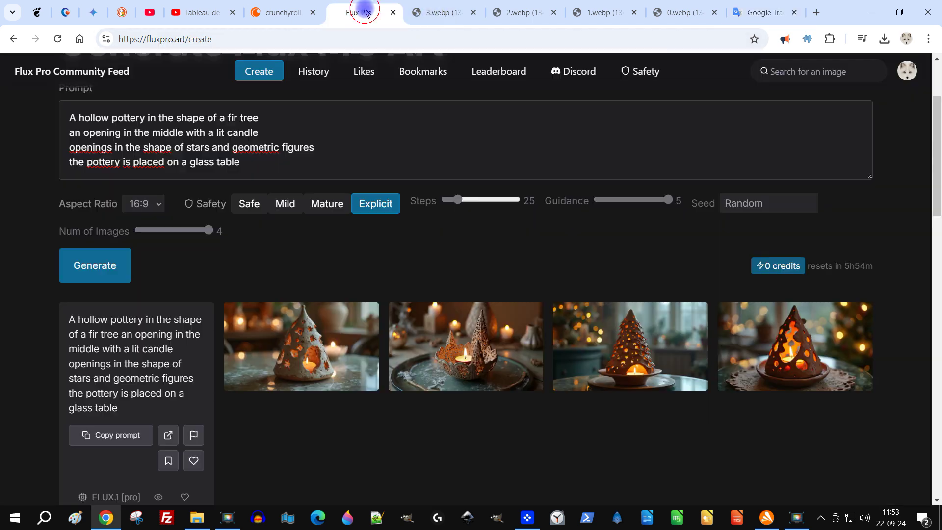
{"action": "left_click_drag", "start_coordinate": [285, 158], "coordinate": [67, 97]}
{"action": "key", "text": "ctrl+v"}
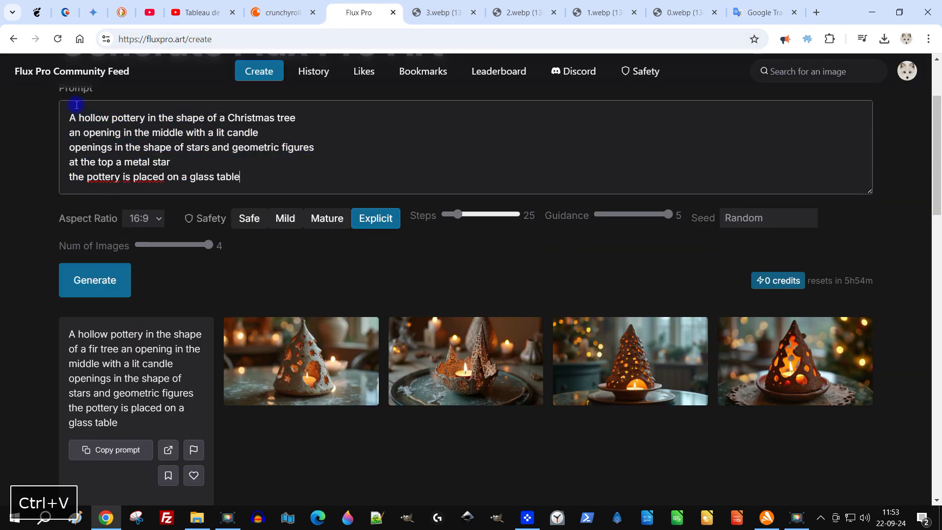
Set the guidance to 3.86 and the steps to 31, and start generating four images from the Christmas tree prompt.
{"action": "left_click_drag", "start_coordinate": [668, 215], "coordinate": [646, 221]}
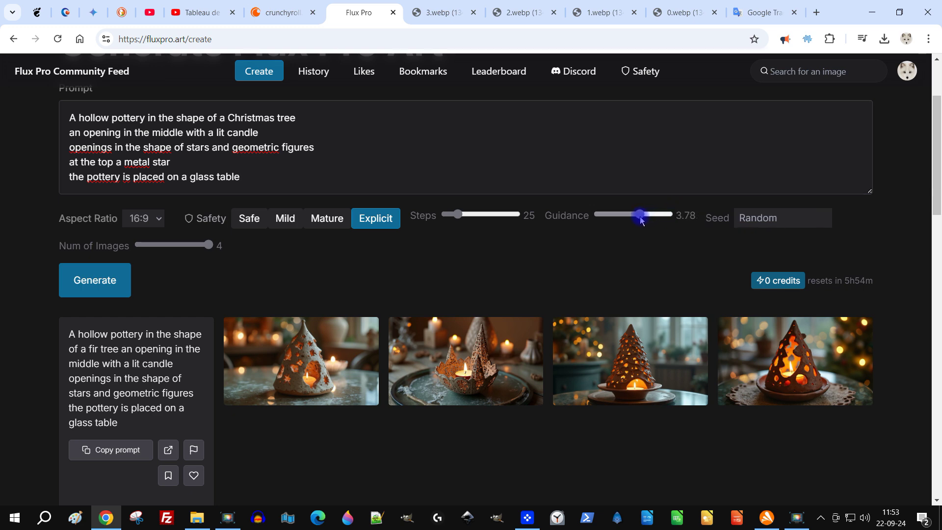
{"action": "mouse_move", "coordinate": [639, 221]}
{"action": "left_mouse_down"}
{"action": "mouse_move", "coordinate": [597, 220]}
{"action": "mouse_move", "coordinate": [642, 222]}
{"action": "left_mouse_up"}
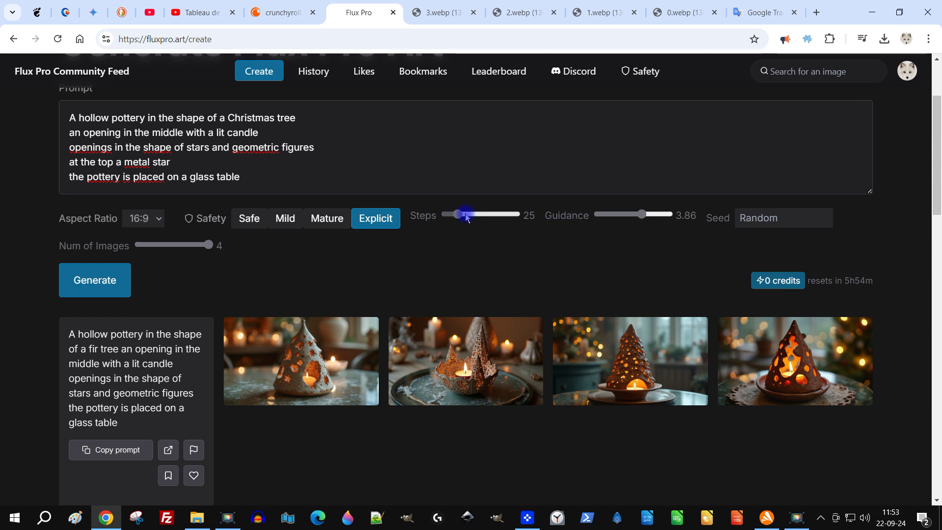
{"action": "left_click_drag", "start_coordinate": [460, 218], "coordinate": [473, 221]}
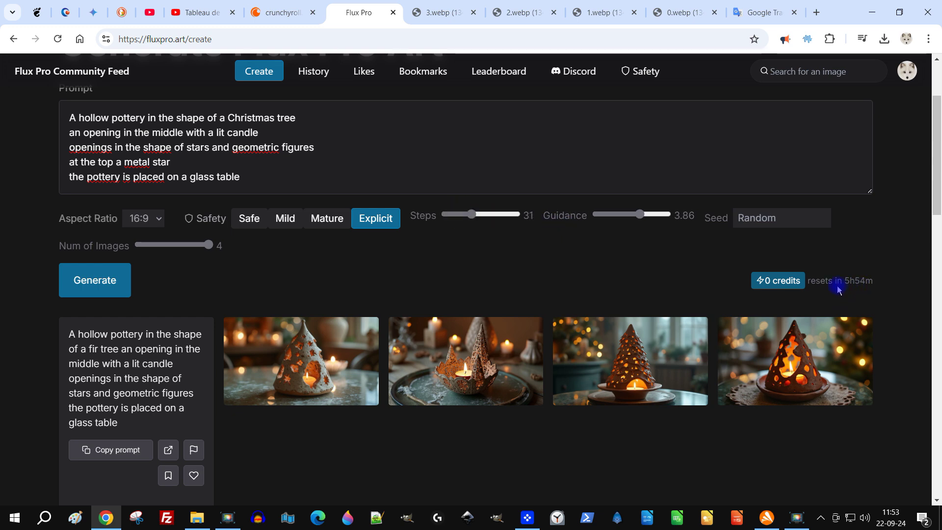
{"action": "left_click", "coordinate": [100, 281]}
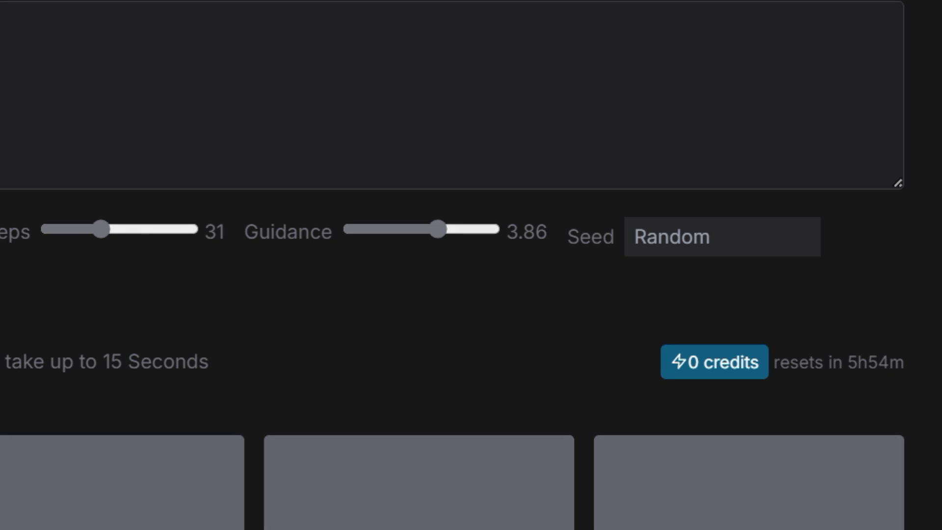
Switch to Ideogram and paste the copied Christmas tree pottery description as the image prompt.
{"action": "left_click", "coordinate": [722, 362]}
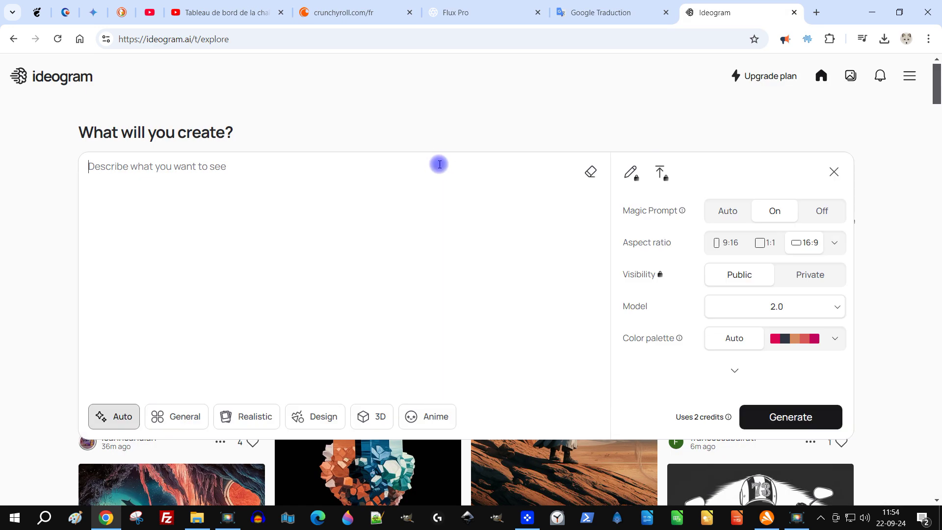
{"action": "key", "text": "ctrl+v"}
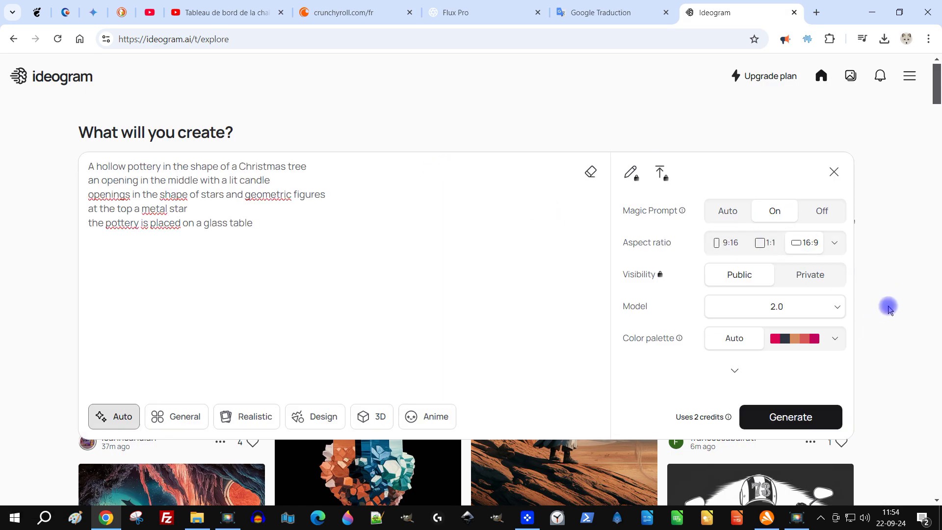
{"action": "left_click", "coordinate": [888, 294]}
{"action": "left_click", "coordinate": [340, 172]}
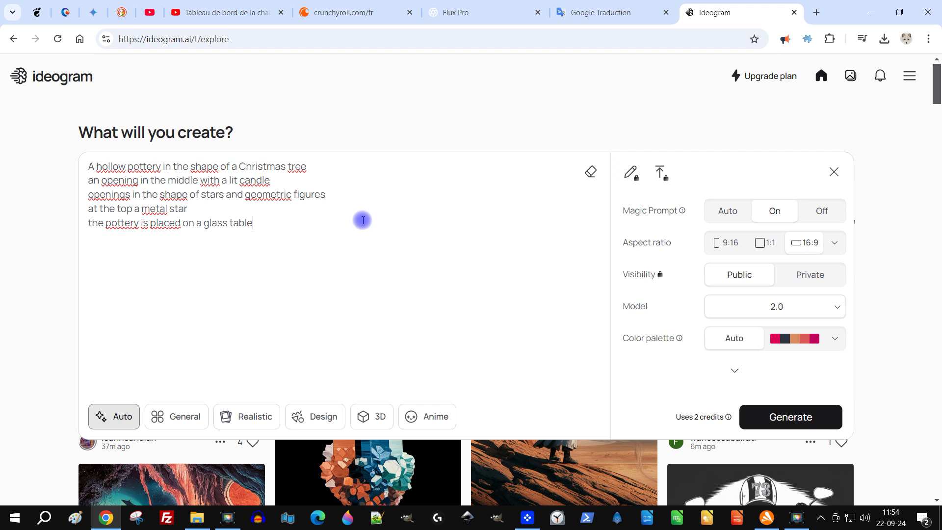
Choose the Realistic style with Magic Prompt left on and generate the images.
{"action": "left_click", "coordinate": [267, 411]}
{"action": "left_click", "coordinate": [795, 425]}
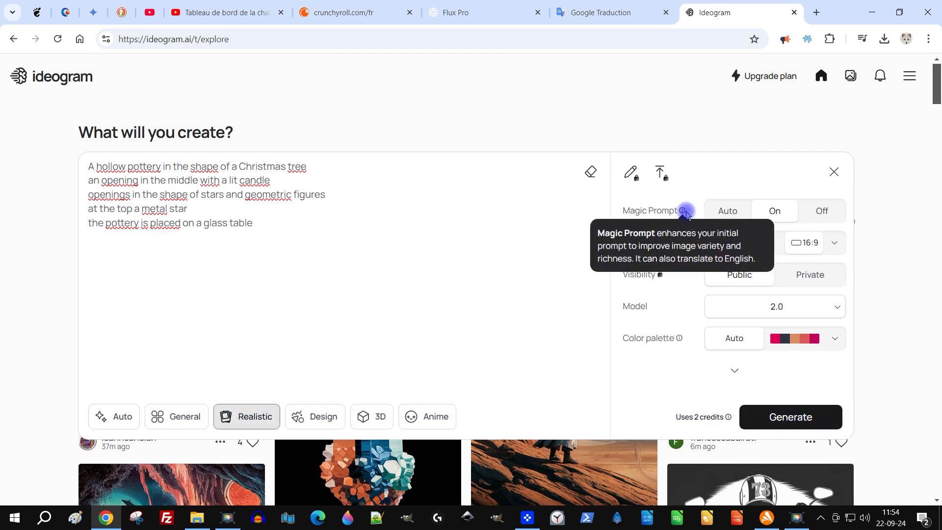
{"action": "mouse_move", "coordinate": [690, 211]}
{"action": "left_click", "coordinate": [795, 417]}
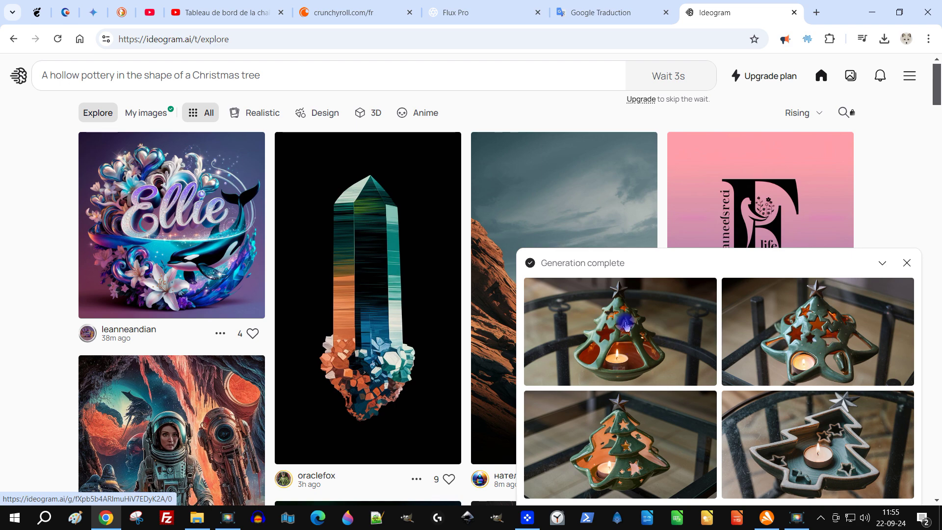
Browse the generated images and save the third one, the green tree with star openings, to the poterie folder.
{"action": "left_click", "coordinate": [626, 325]}
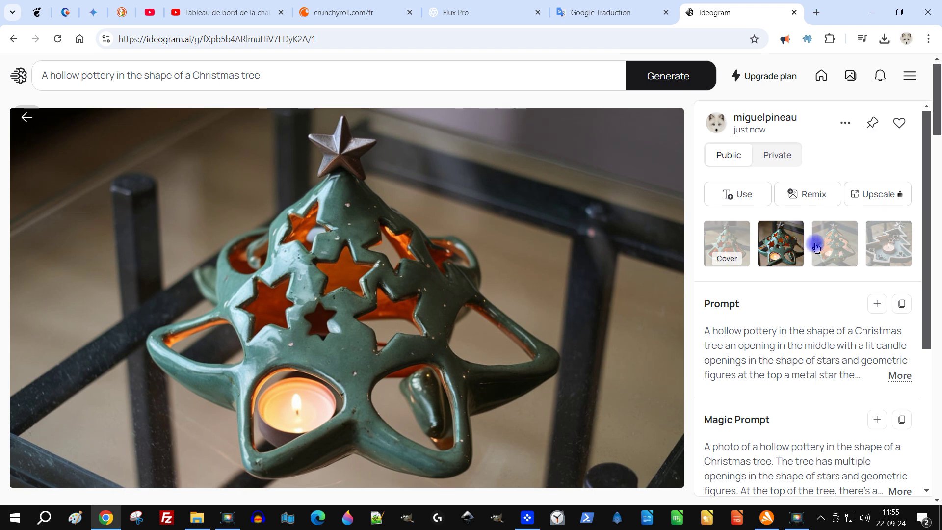
{"action": "left_click", "coordinate": [840, 250]}
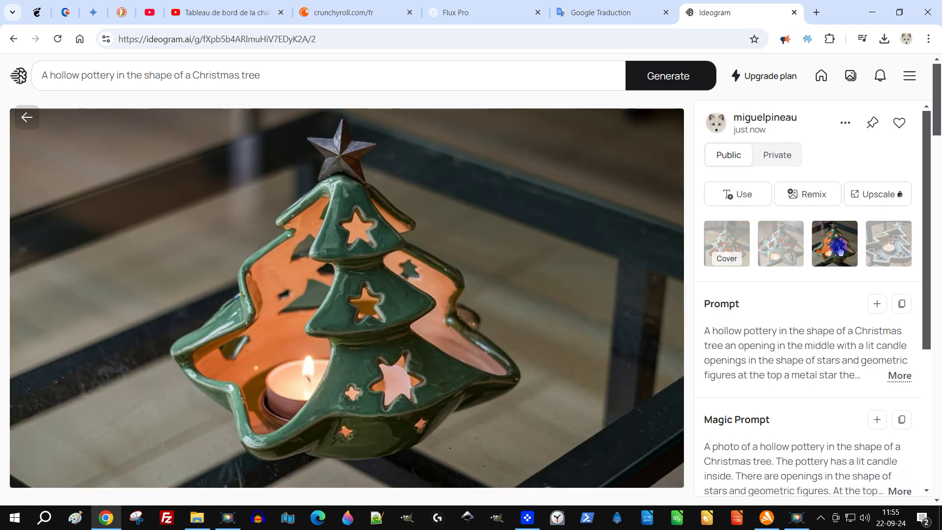
{"action": "right_click", "coordinate": [376, 251]}
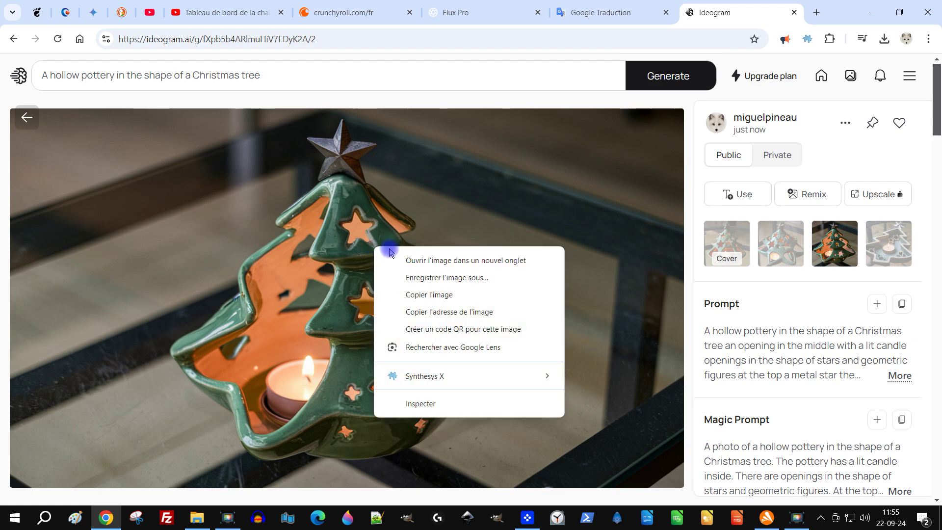
{"action": "left_click", "coordinate": [461, 278]}
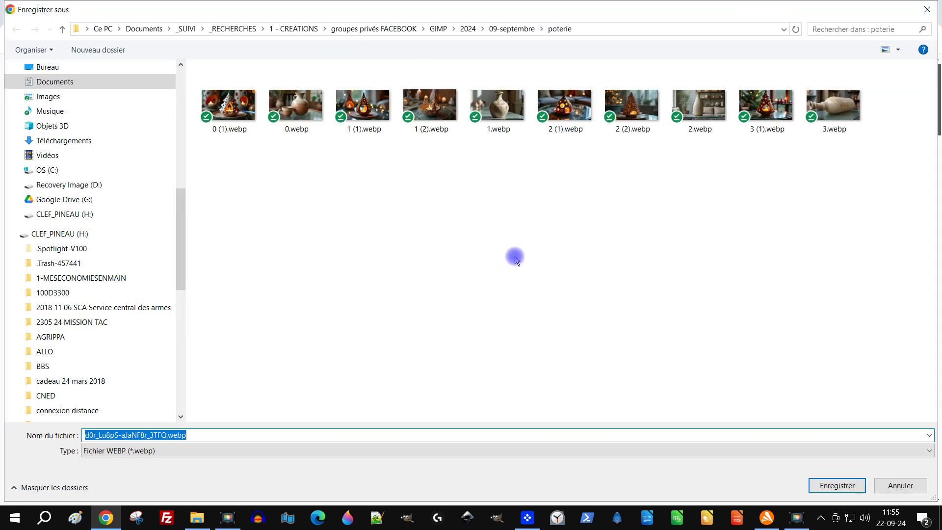
{"action": "left_click", "coordinate": [852, 478]}
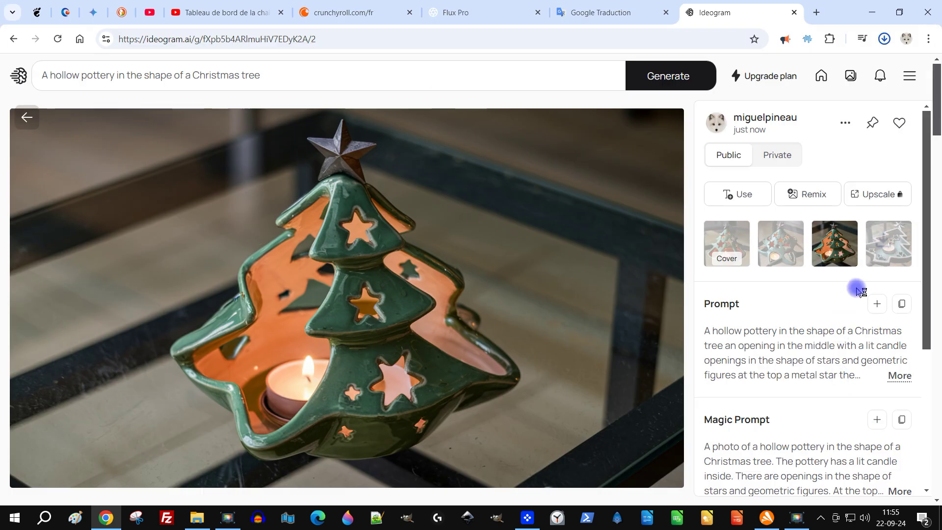
Save the fourth generated image, the open tree-shaped dish with a candle, to the poterie folder.
{"action": "left_click", "coordinate": [905, 251]}
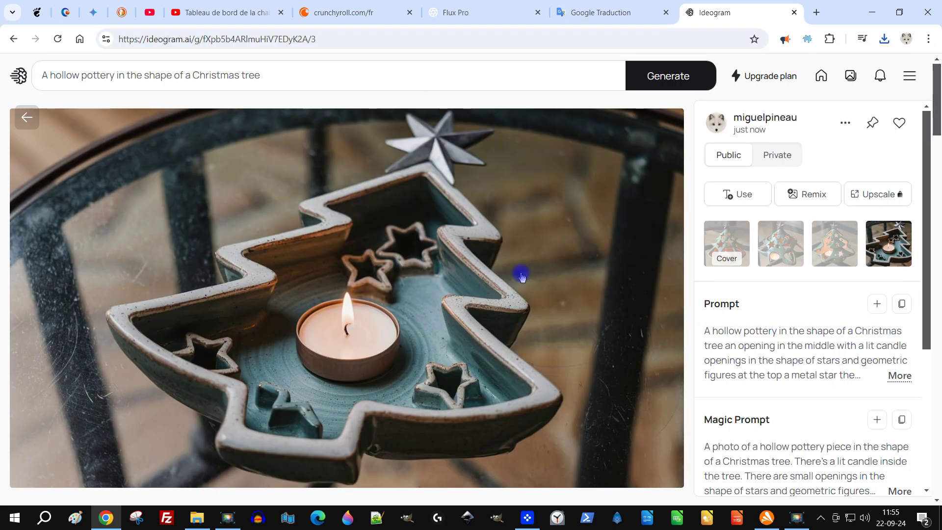
{"action": "right_click", "coordinate": [354, 253]}
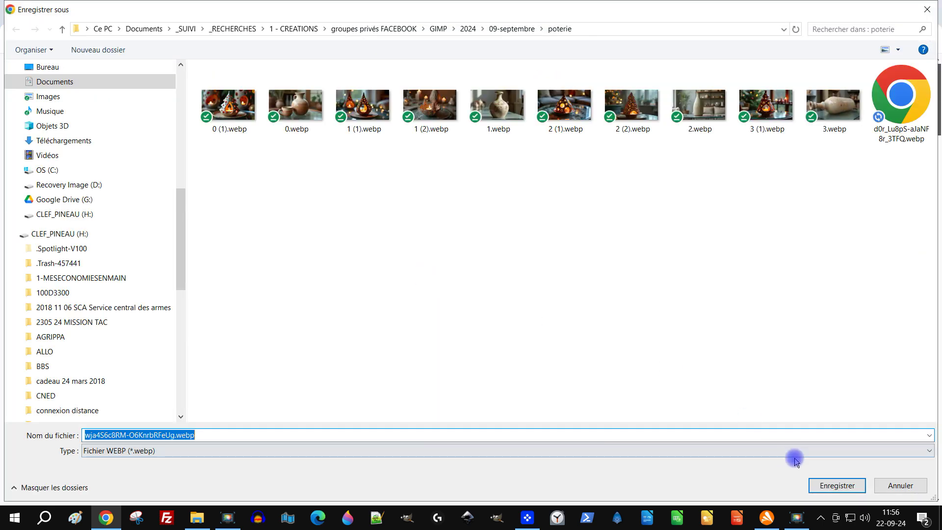
{"action": "left_click", "coordinate": [841, 489]}
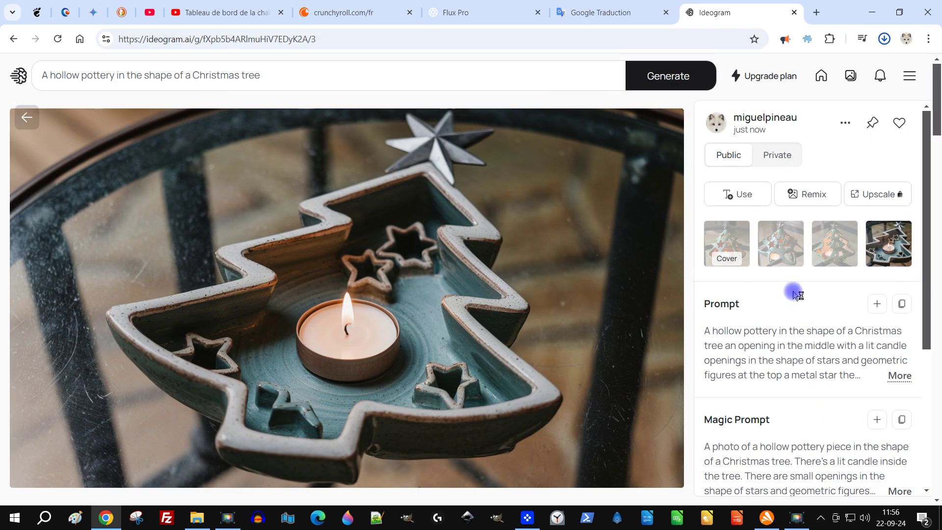
Save the first generated image, the green tree on a rounded base, to the poterie folder, and view the second and third images again.
{"action": "left_click", "coordinate": [726, 227]}
{"action": "right_click", "coordinate": [327, 230]}
{"action": "left_click", "coordinate": [388, 257]}
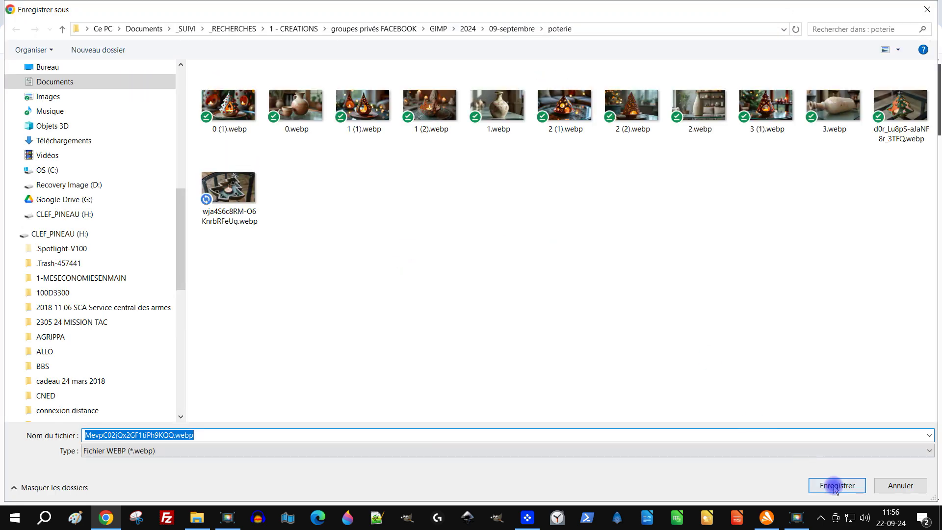
{"action": "left_click", "coordinate": [840, 485]}
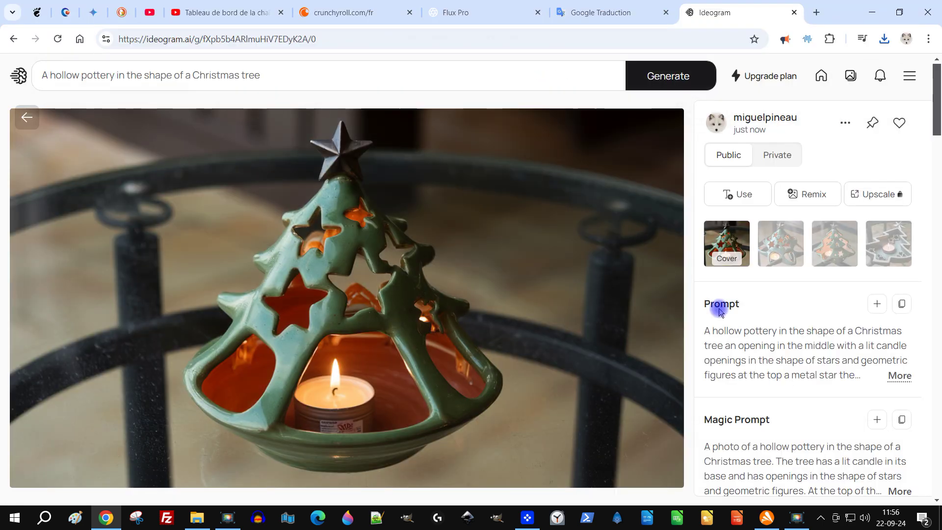
{"action": "left_click", "coordinate": [780, 243]}
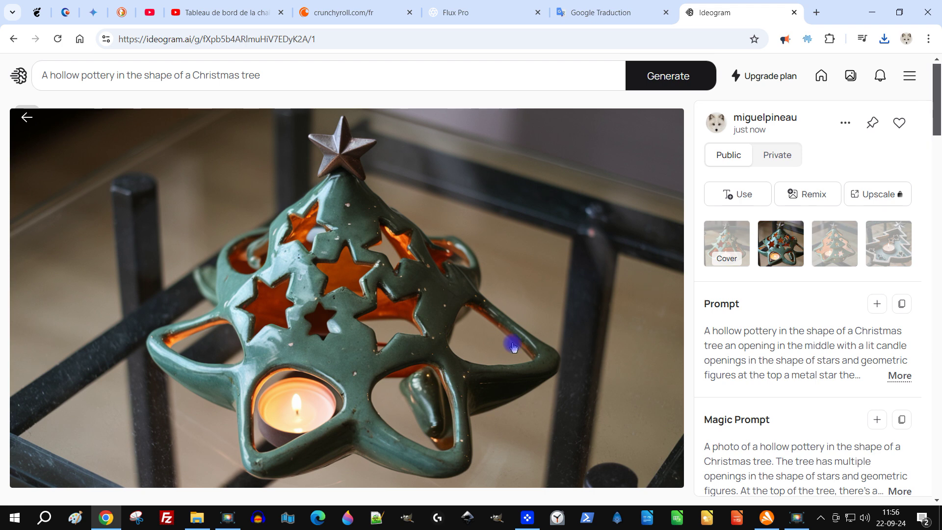
{"action": "left_click", "coordinate": [831, 245]}
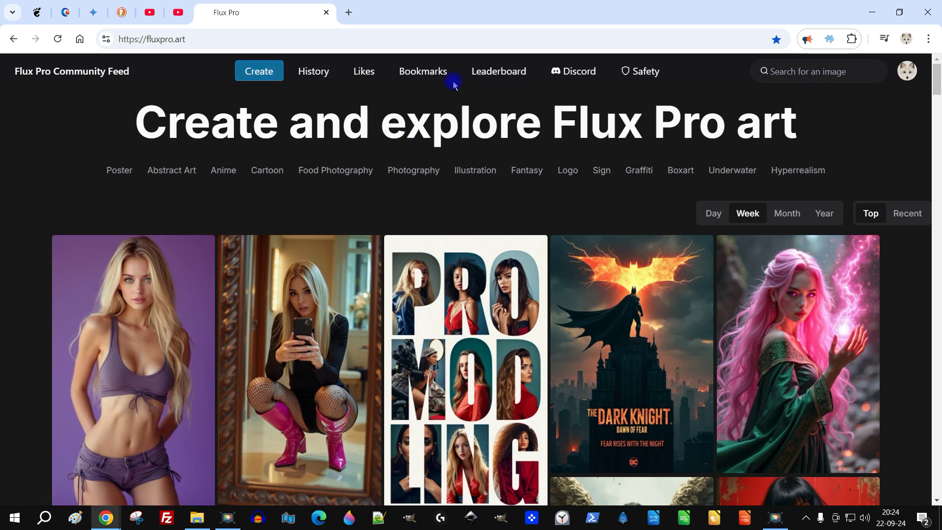
Look through the bookmarks, profile and history pages on Flux Pro and return to the community feed.
{"action": "left_click", "coordinate": [436, 71]}
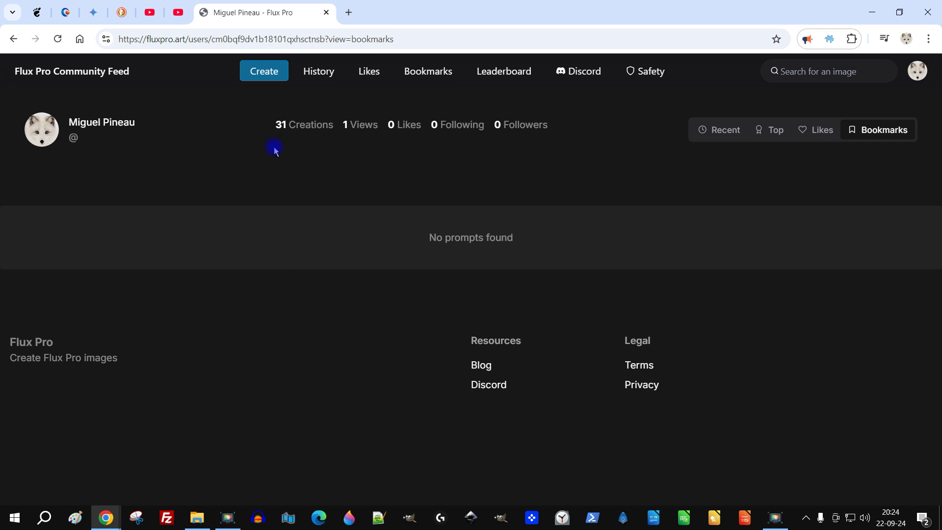
{"action": "left_click_drag", "start_coordinate": [276, 120], "coordinate": [417, 127]}
{"action": "left_click", "coordinate": [427, 129]}
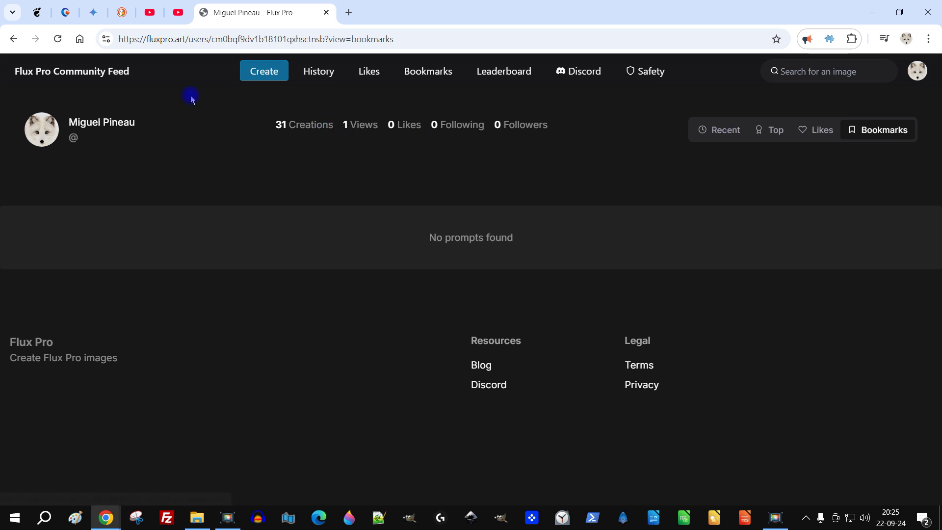
{"action": "left_click", "coordinate": [74, 138]}
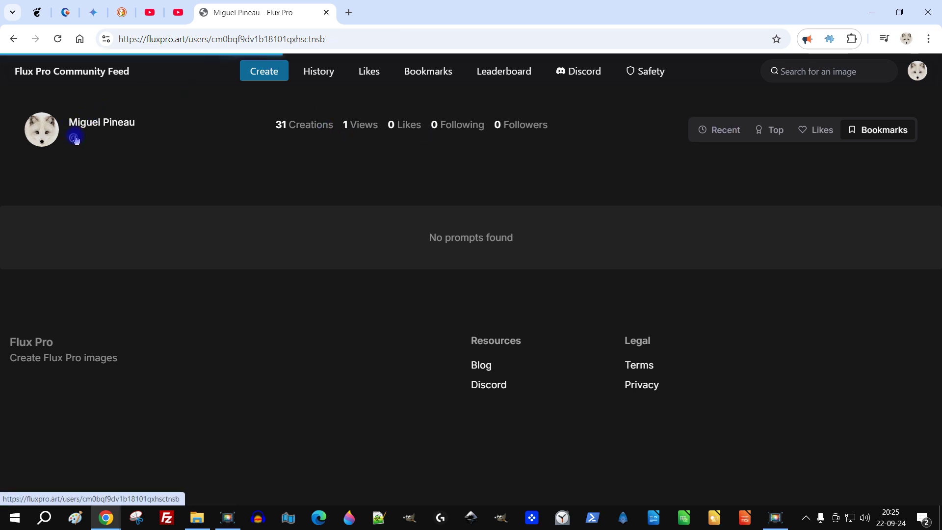
{"action": "left_click", "coordinate": [316, 73]}
{"action": "left_click", "coordinate": [495, 81]}
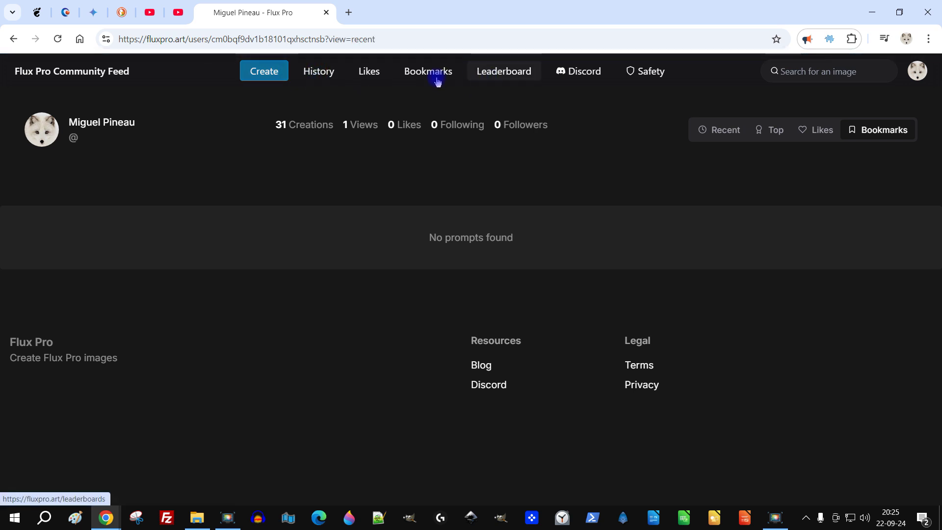
{"action": "left_click", "coordinate": [70, 72]}
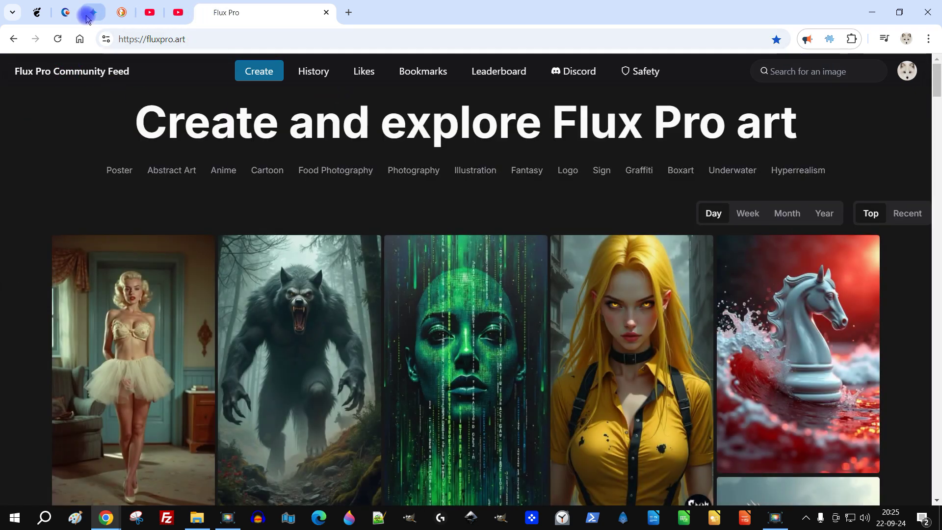
Switch to Gemini and attach the image 3 (1).webp from the 2024 > 09-septembre > poterie folder.
{"action": "left_click", "coordinate": [94, 12]}
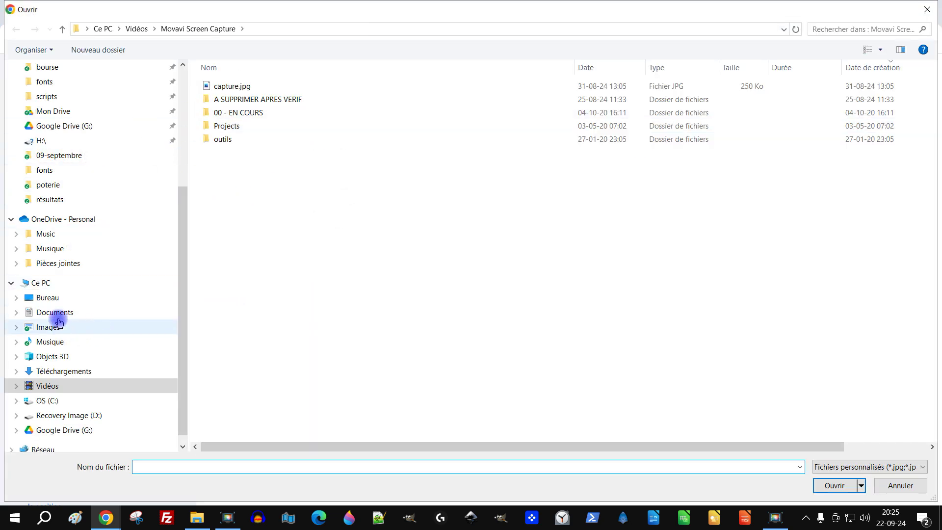
{"action": "scroll", "coordinate": [67, 326], "scroll_direction": "up", "scroll_amount": 5}
{"action": "left_click", "coordinate": [55, 153]}
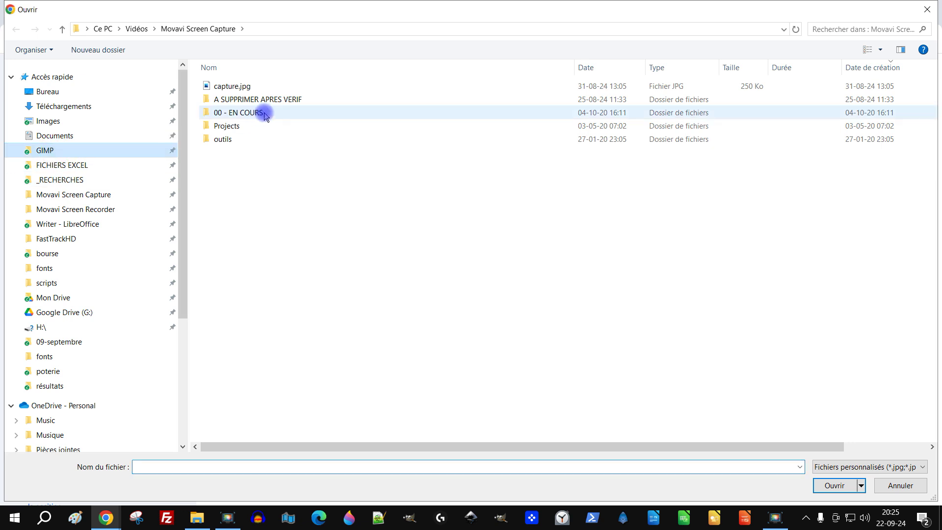
{"action": "left_click", "coordinate": [231, 179]}
{"action": "double_click", "coordinate": [231, 179]}
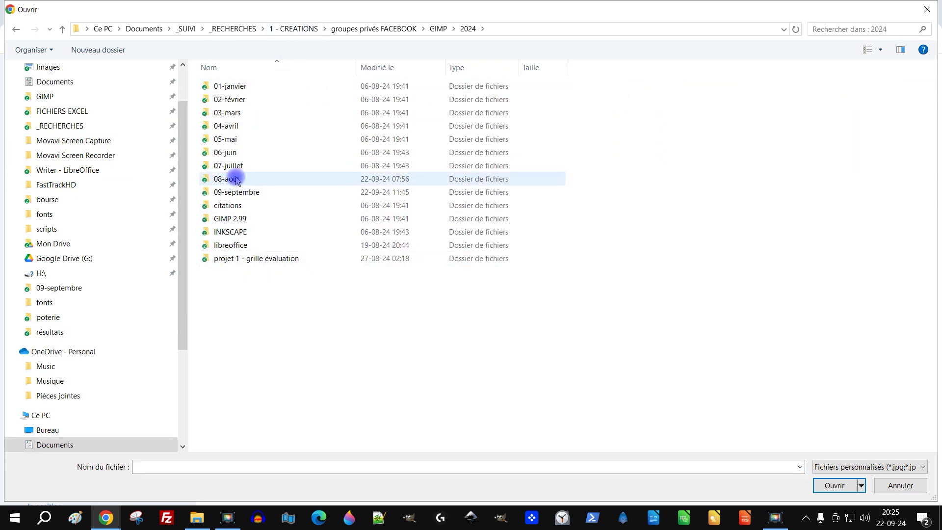
{"action": "double_click", "coordinate": [237, 192]}
{"action": "double_click", "coordinate": [294, 100]}
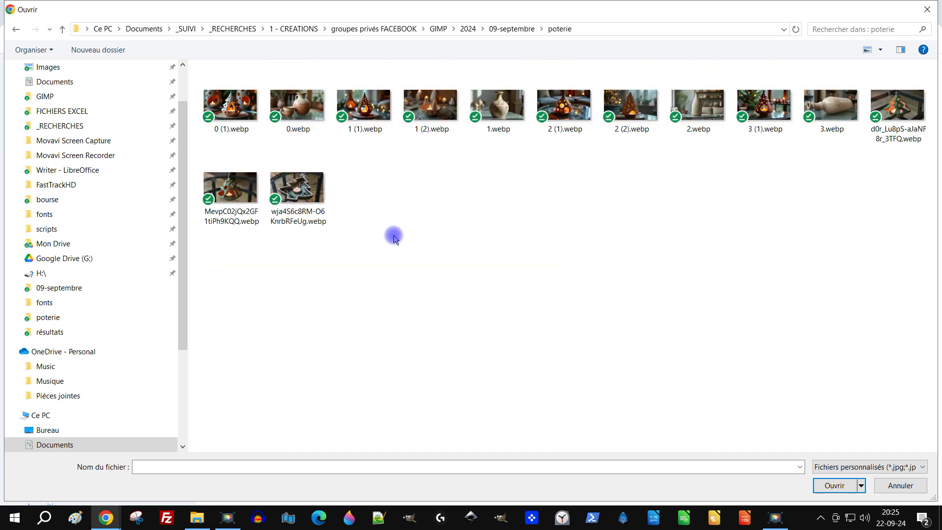
{"action": "double_click", "coordinate": [764, 105]}
Ask Gemini about the attached image with the request "décris moi cette imag".
{"action": "type", "text": "cette im"}
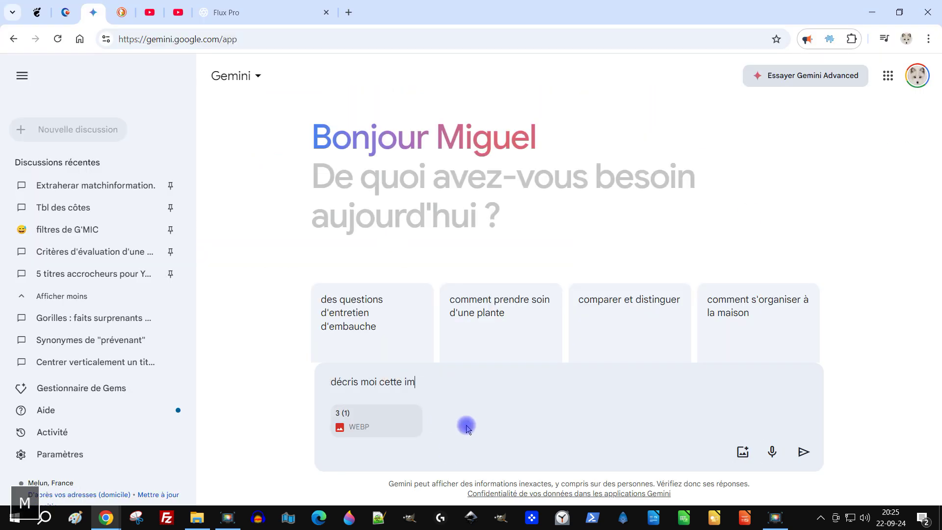
{"action": "type", "text": "age"}
{"action": "key", "text": "BackSpace"}
{"action": "key", "text": "Return"}
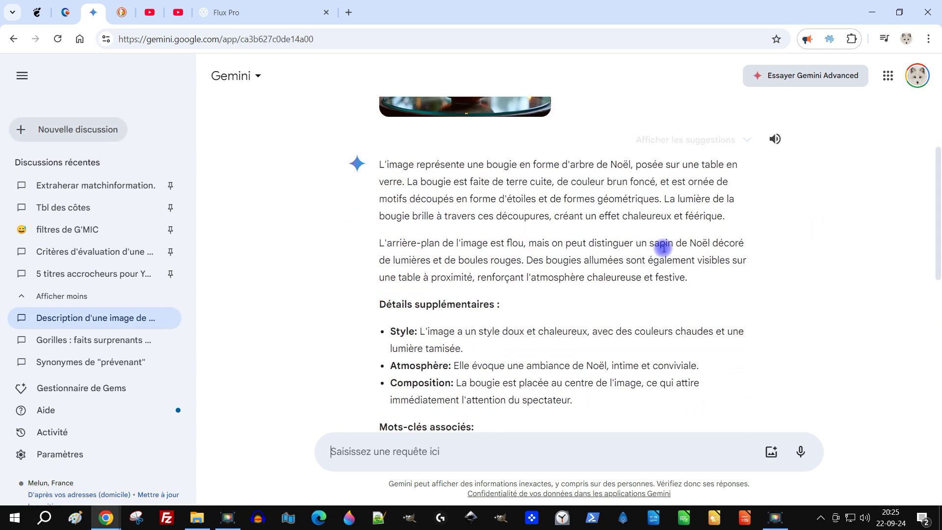
Read Gemini's description of the pottery image, including its background, style, atmosphere, composition and keywords.
{"action": "scroll", "coordinate": [664, 248], "scroll_direction": "up", "scroll_amount": 2}
{"action": "scroll", "coordinate": [479, 280], "scroll_direction": "down", "scroll_amount": 1}
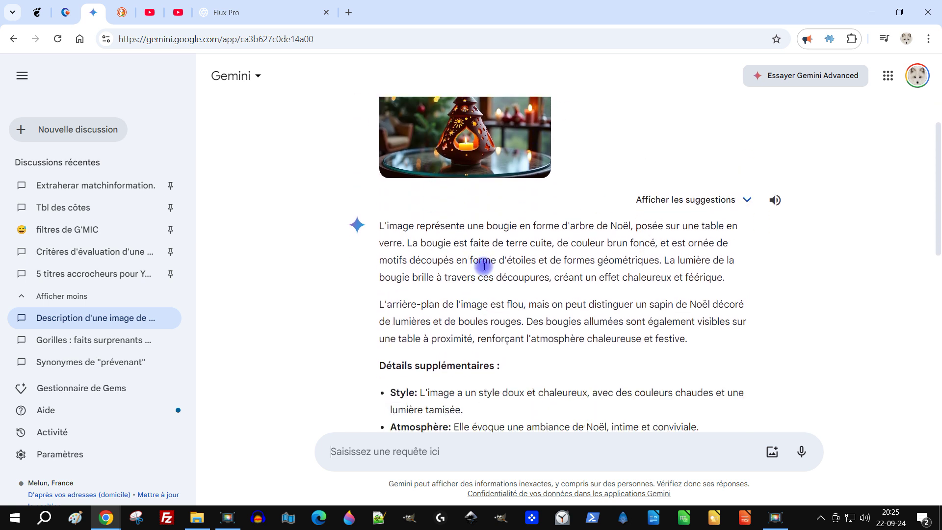
{"action": "scroll", "coordinate": [457, 226], "scroll_direction": "down", "scroll_amount": 1}
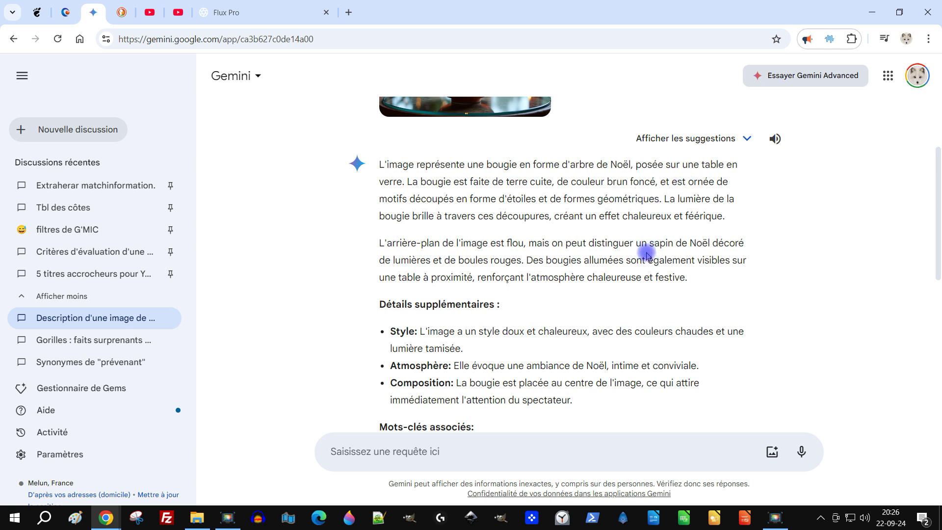
{"action": "scroll", "coordinate": [662, 275], "scroll_direction": "up", "scroll_amount": 3}
{"action": "scroll", "coordinate": [709, 279], "scroll_direction": "down", "scroll_amount": 3}
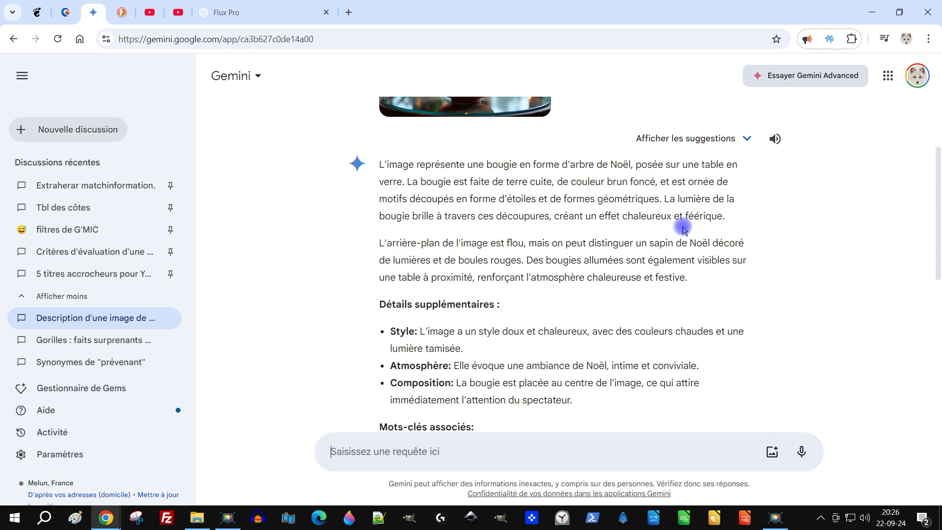
{"action": "scroll", "coordinate": [668, 234], "scroll_direction": "down", "scroll_amount": 1}
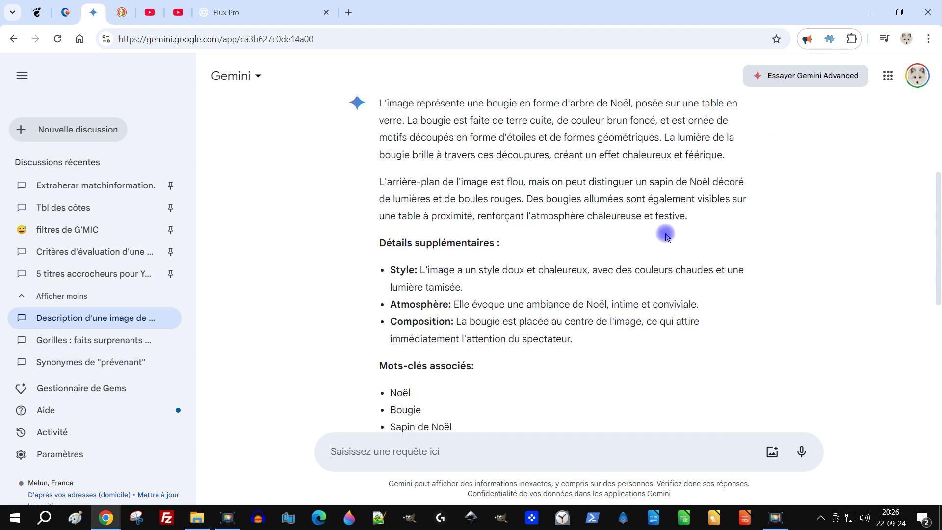
{"action": "scroll", "coordinate": [667, 236], "scroll_direction": "down", "scroll_amount": 1}
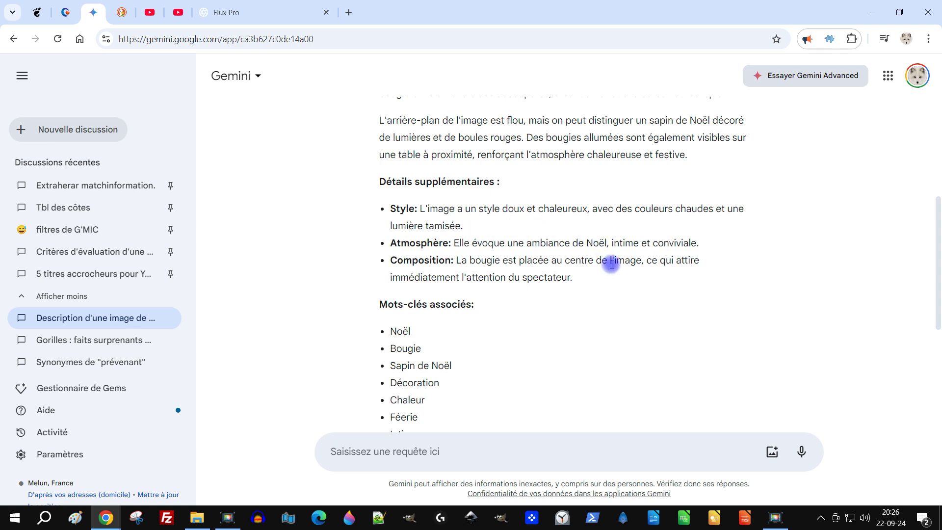
{"action": "scroll", "coordinate": [631, 278], "scroll_direction": "up", "scroll_amount": 4}
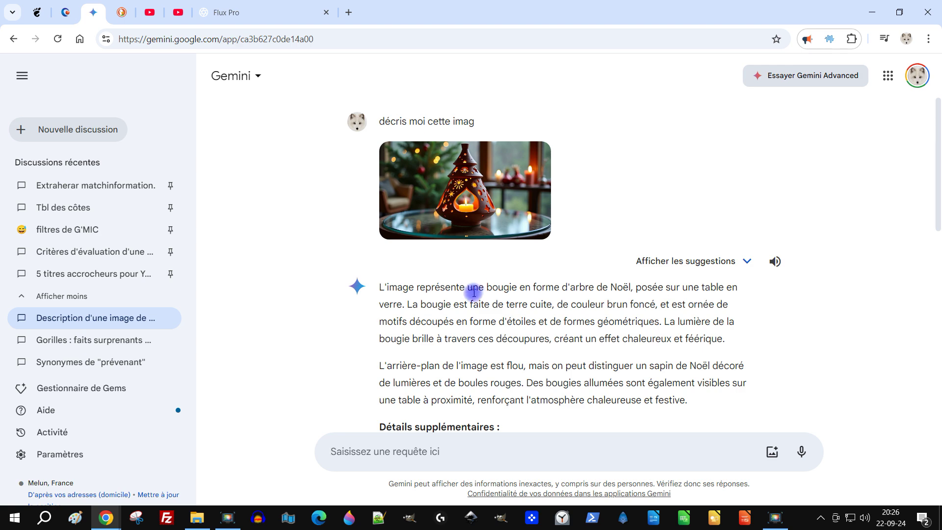
Copy the first paragraph of the description, from "une bougie en forme d'arbre de Noël" to "féérique".
{"action": "left_click_drag", "start_coordinate": [467, 287], "coordinate": [738, 337]}
{"action": "right_click", "coordinate": [660, 317]}
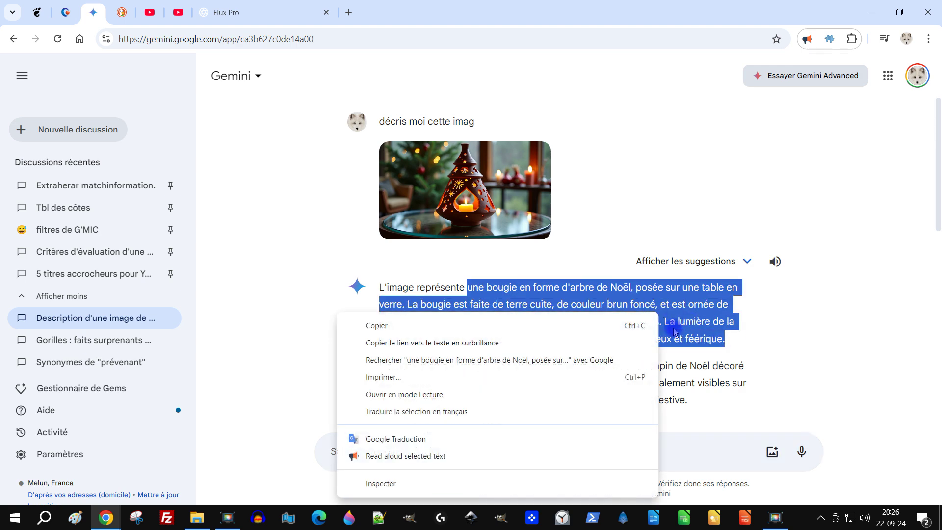
{"action": "left_click", "coordinate": [391, 325]}
Open Google Translate in a new tab, paste the French description, and copy its English translation.
{"action": "left_click", "coordinate": [348, 13]}
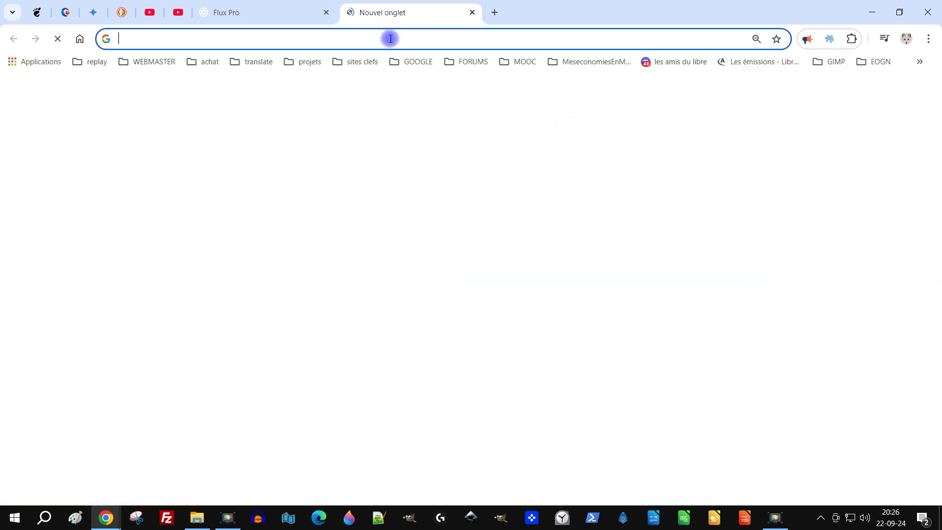
{"action": "left_click", "coordinate": [400, 59]}
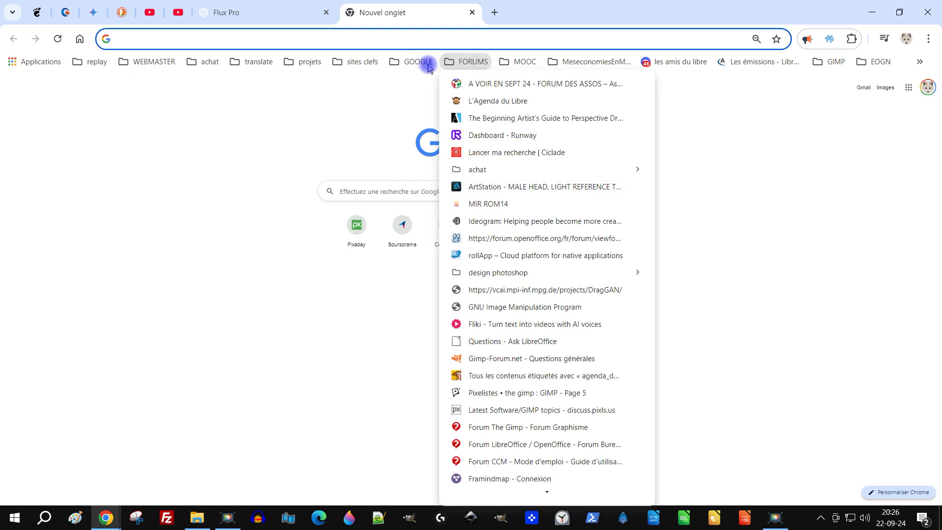
{"action": "left_click", "coordinate": [453, 238]}
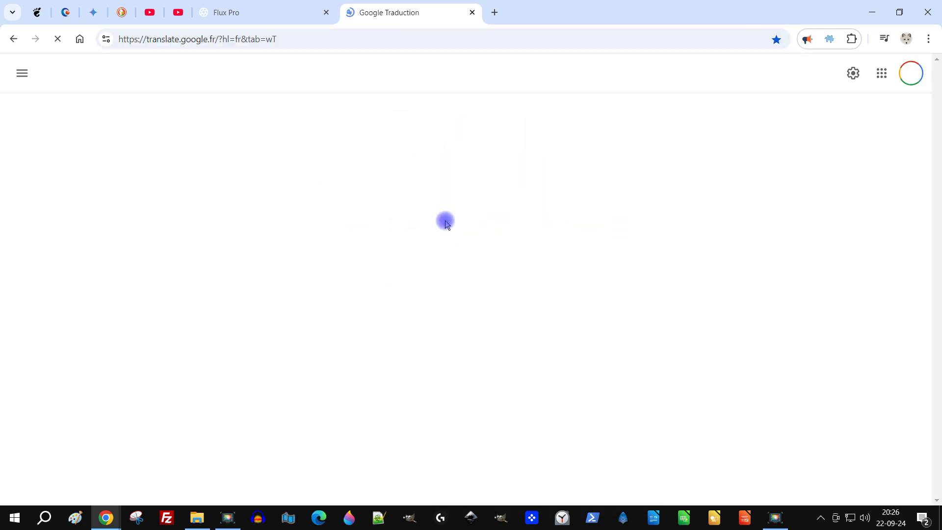
{"action": "type", "text": "une bougie en forme d'arbre de Noël, posée sur une table en verre. La bougie est faite de terre cuite, de couleur brun foncé, et est ornée de motifs découpés en forme d'étoiles et de formes géométriques. La lumière de la bougie brille à travers ces découpures, créant un effet chaleureux et féerique."}
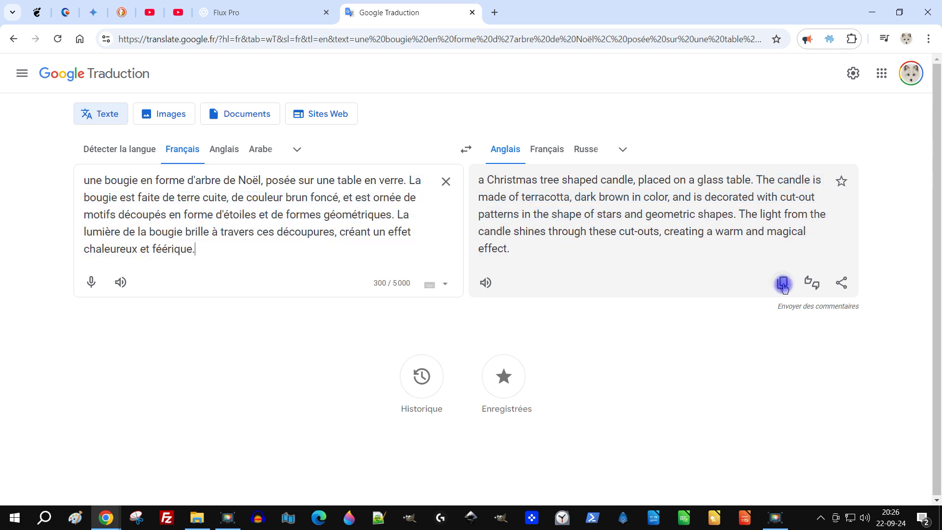
{"action": "left_click", "coordinate": [783, 288]}
Switch to Flux Pro's image creation page and paste the translated candle description as the prompt.
{"action": "left_click", "coordinate": [271, 11]}
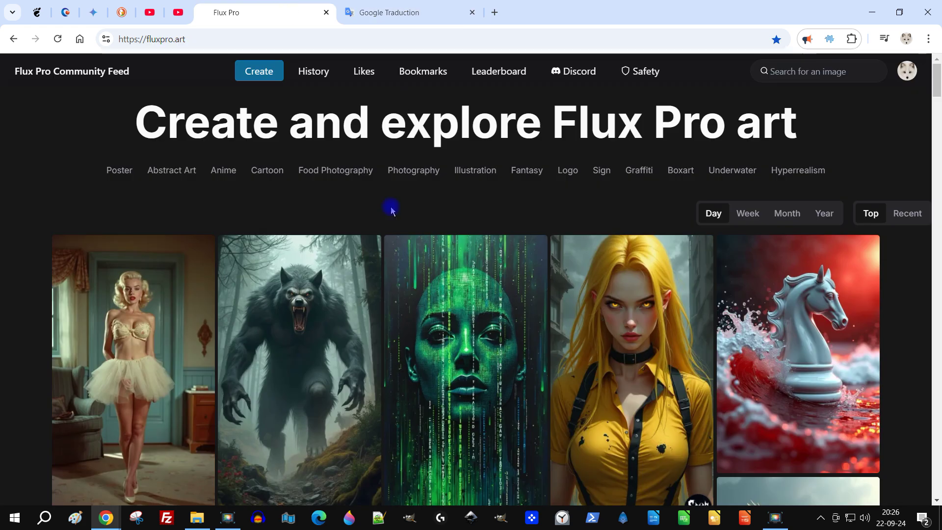
{"action": "left_click", "coordinate": [250, 78]}
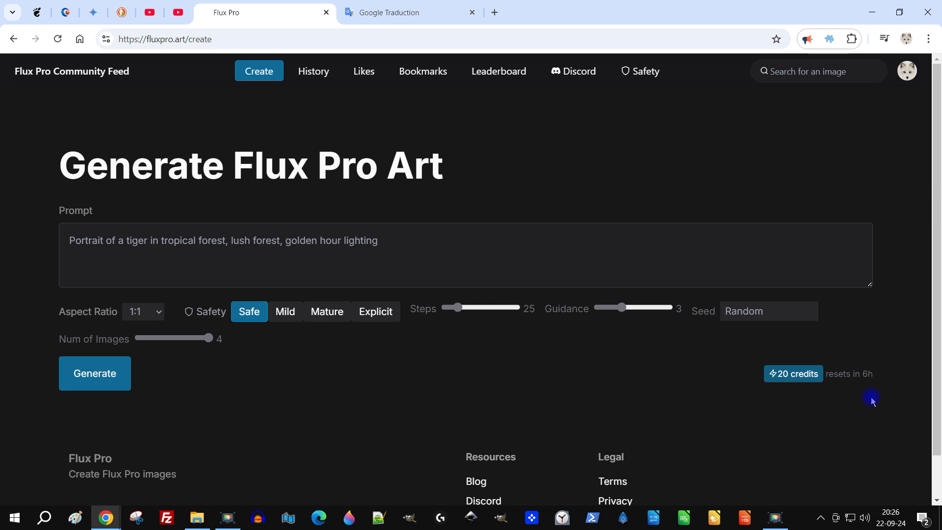
{"action": "left_click", "coordinate": [284, 244]}
{"action": "right_click", "coordinate": [401, 244]}
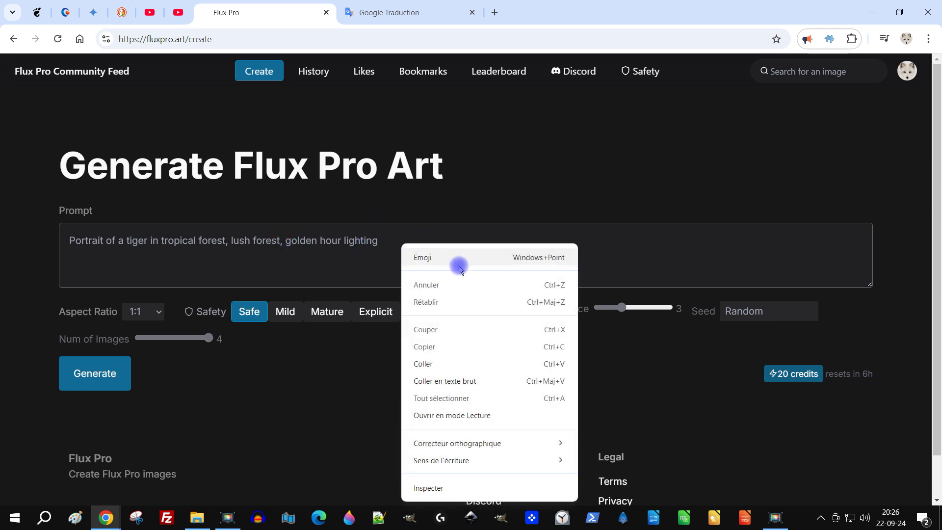
{"action": "left_click", "coordinate": [458, 380]}
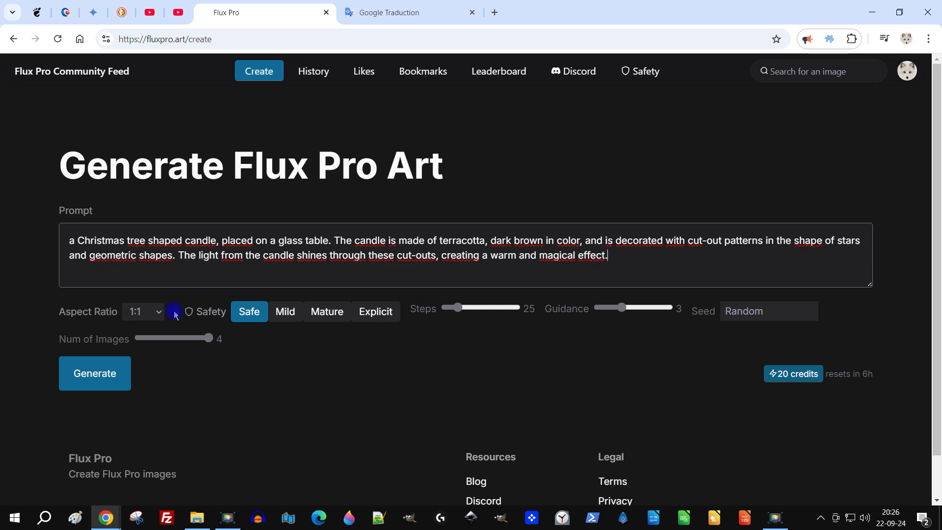
Set the aspect ratio to 16:9, safety to Explicit, guidance to 5 and steps to 49.
{"action": "left_click", "coordinate": [156, 313]}
{"action": "left_click", "coordinate": [141, 345]}
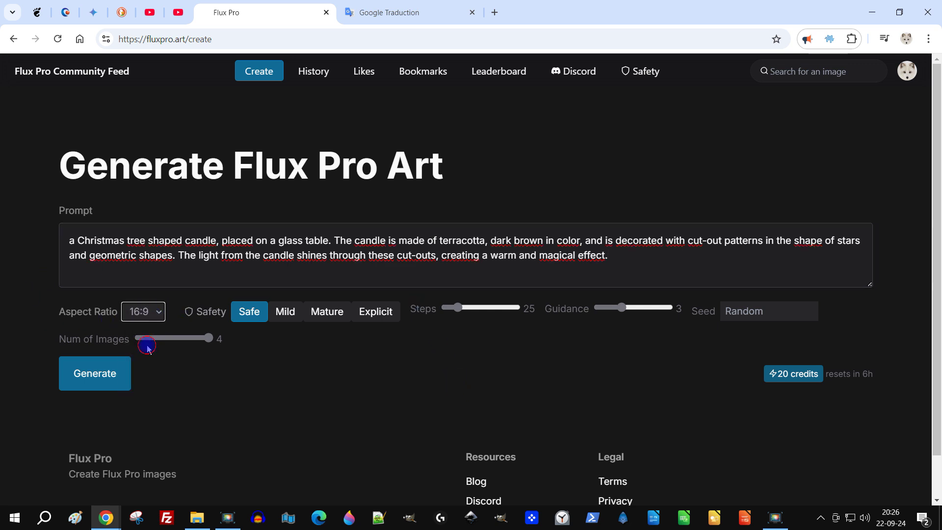
{"action": "left_click", "coordinate": [386, 315]}
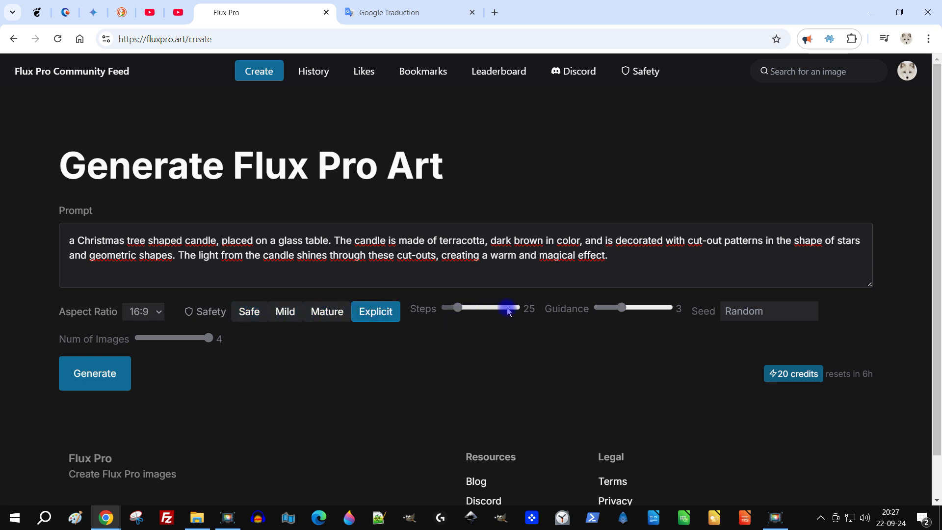
{"action": "left_click_drag", "start_coordinate": [622, 311], "coordinate": [668, 308]}
{"action": "left_click", "coordinate": [744, 312]}
{"action": "left_click_drag", "start_coordinate": [457, 311], "coordinate": [514, 309]}
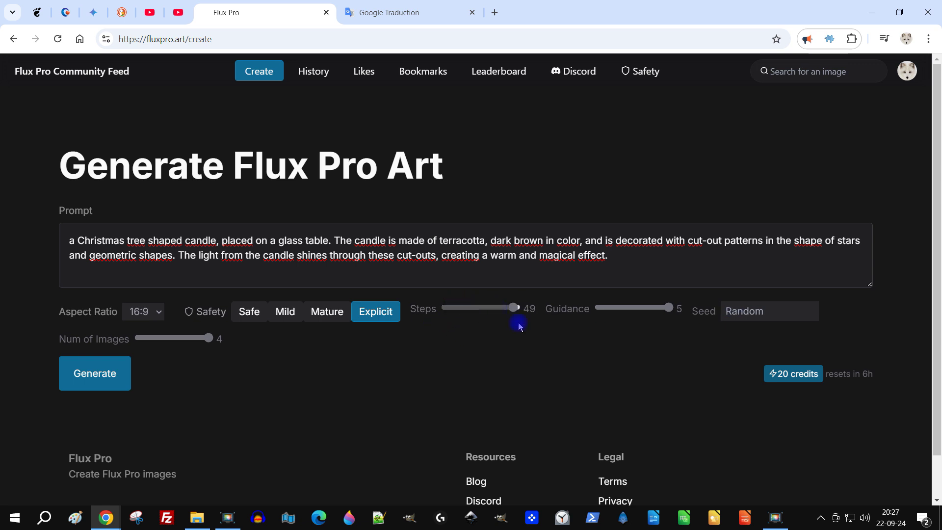
Generate the Christmas tree candle images and bring the results into view.
{"action": "scroll", "coordinate": [637, 346], "scroll_direction": "down", "scroll_amount": 1}
{"action": "scroll", "coordinate": [542, 307], "scroll_direction": "up", "scroll_amount": 1}
{"action": "left_click", "coordinate": [94, 378]}
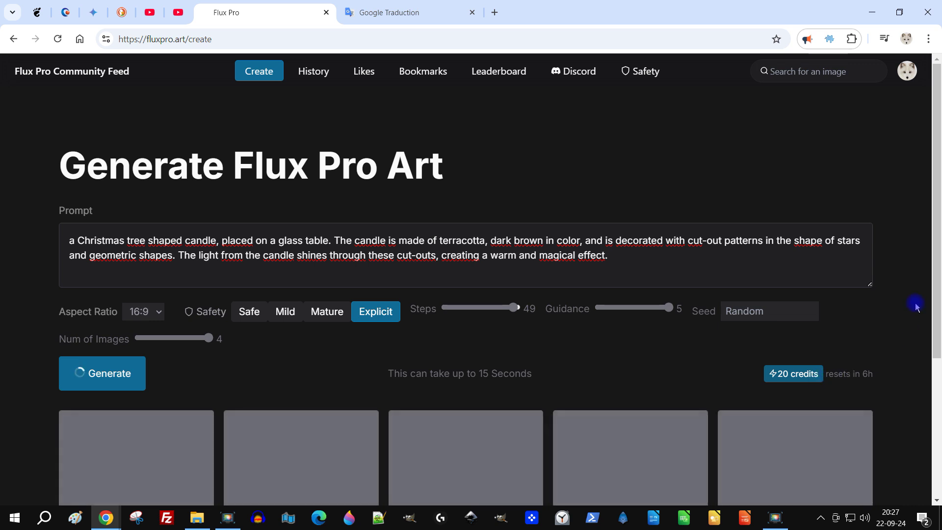
{"action": "scroll", "coordinate": [903, 275], "scroll_direction": "down", "scroll_amount": 1}
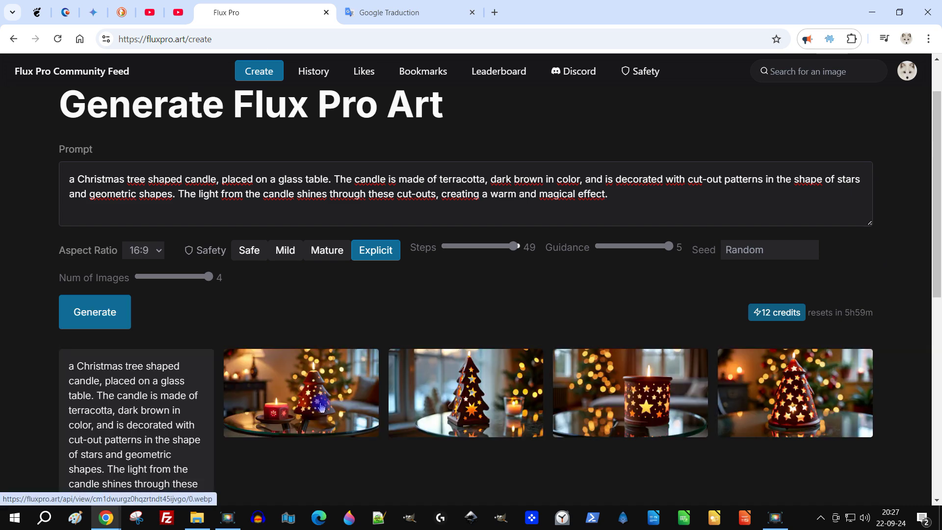
Open each of the four generated Christmas tree candle images in its own new tab.
{"action": "right_click", "coordinate": [322, 408]}
{"action": "left_click", "coordinate": [353, 263]}
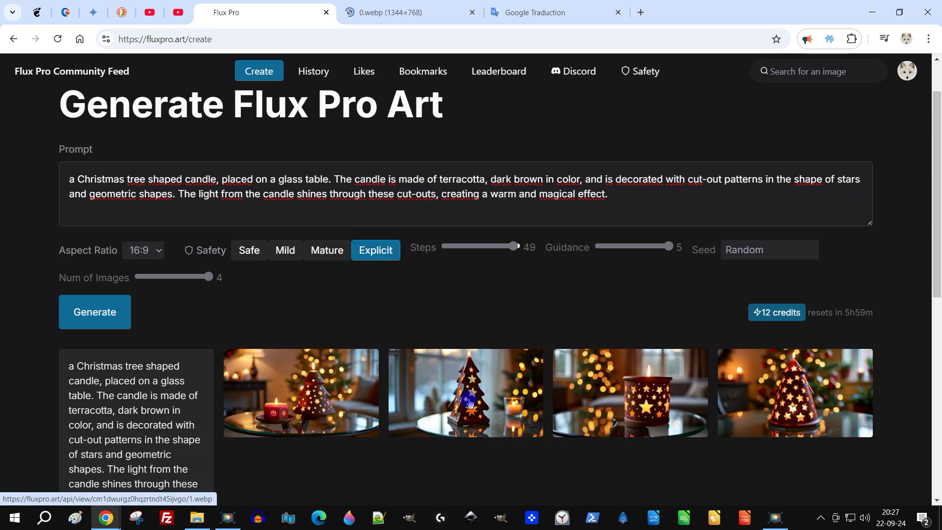
{"action": "right_click", "coordinate": [466, 402]}
{"action": "left_click", "coordinate": [496, 251]}
{"action": "right_click", "coordinate": [613, 399]}
{"action": "left_click", "coordinate": [638, 248]}
{"action": "right_click", "coordinate": [779, 411]}
{"action": "left_click", "coordinate": [762, 254]}
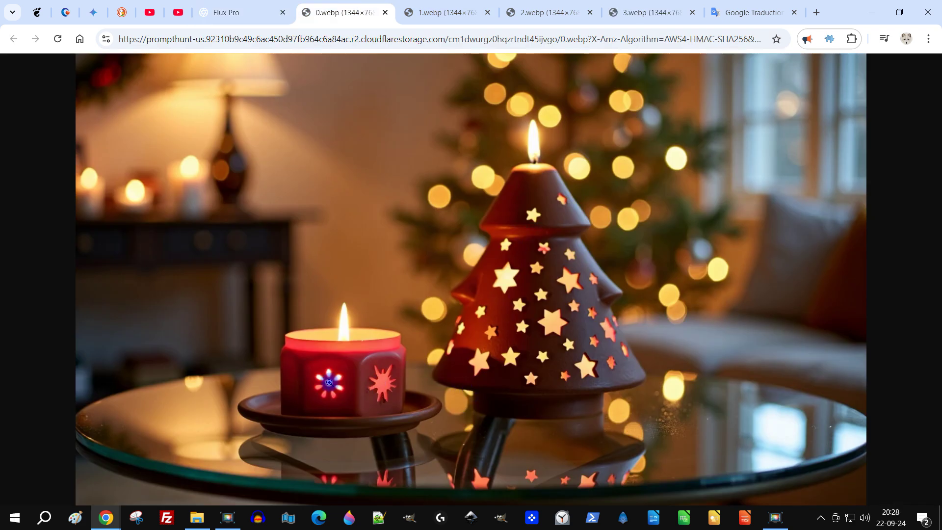
Examine the four full-size candle images one after another, checking their shapes and star cut-outs against the prompt.
{"action": "left_click", "coordinate": [460, 11]}
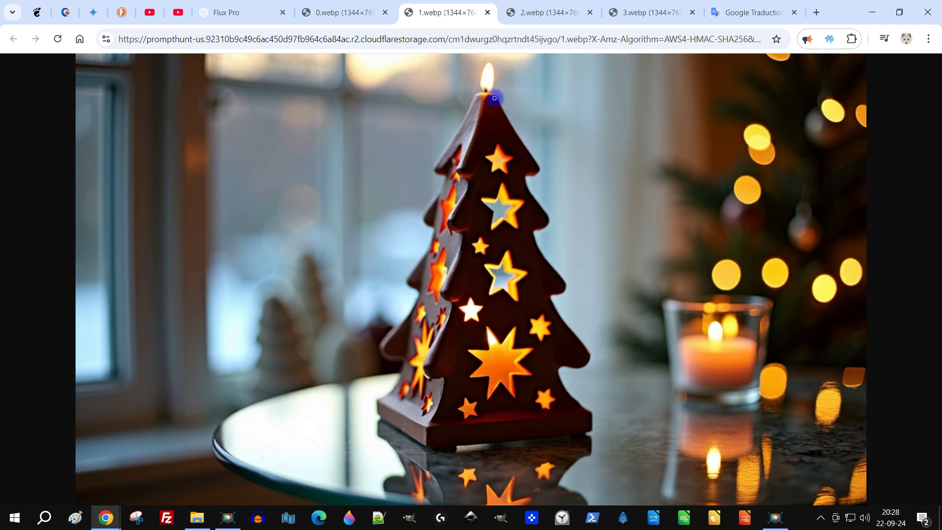
{"action": "left_click", "coordinate": [536, 11]}
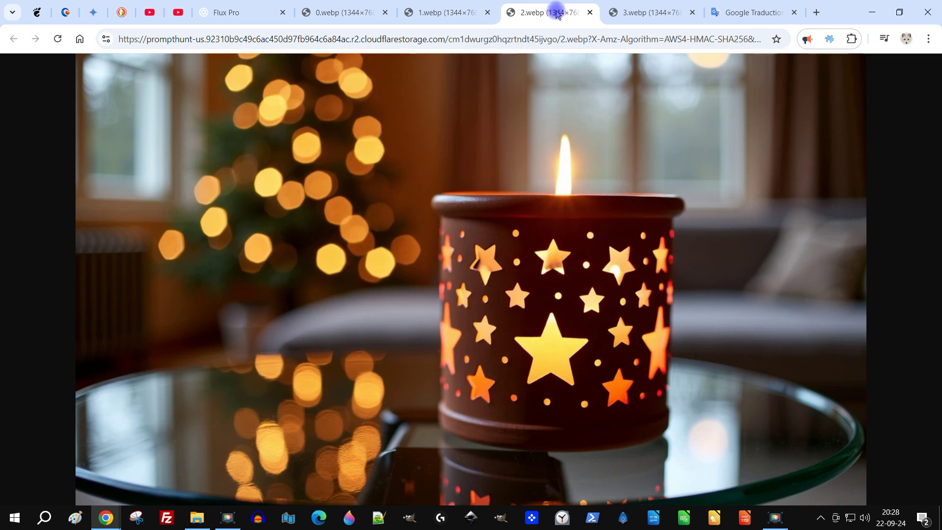
{"action": "left_click", "coordinate": [623, 10]}
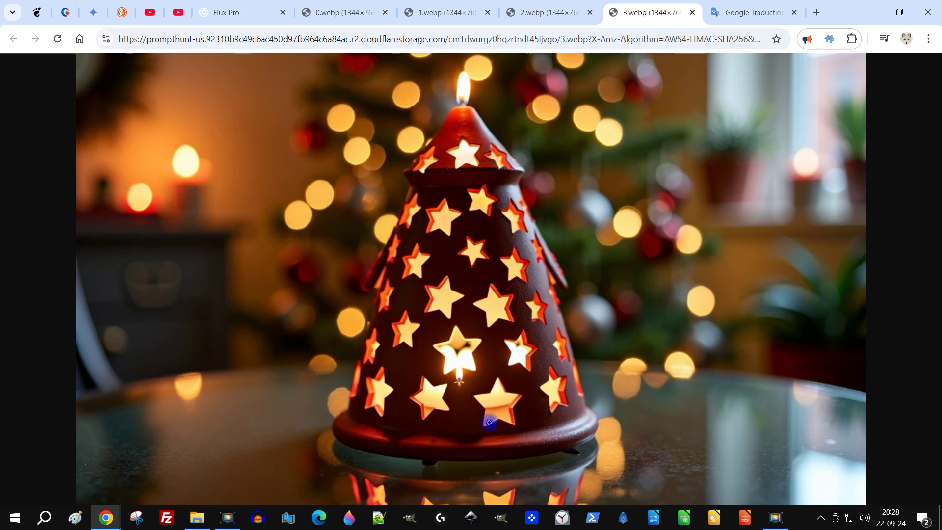
{"action": "left_click", "coordinate": [226, 11]}
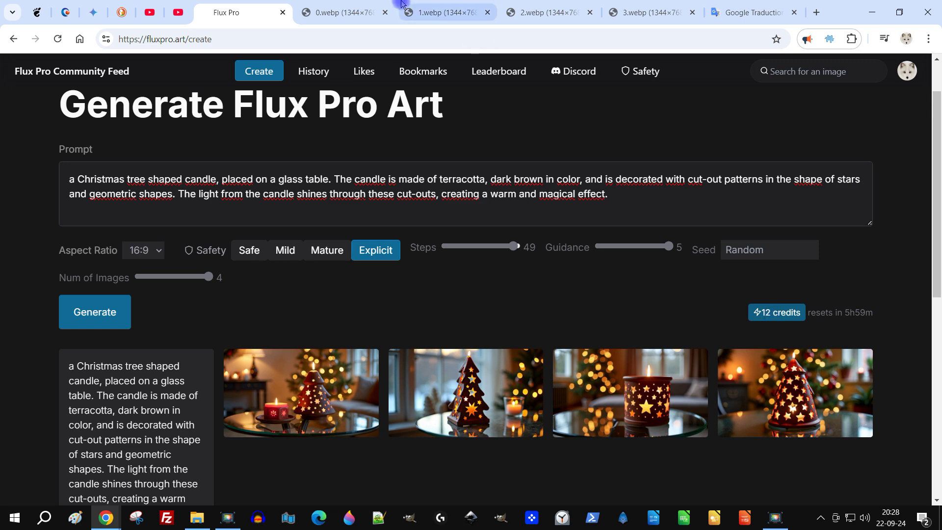
{"action": "left_click", "coordinate": [344, 13]}
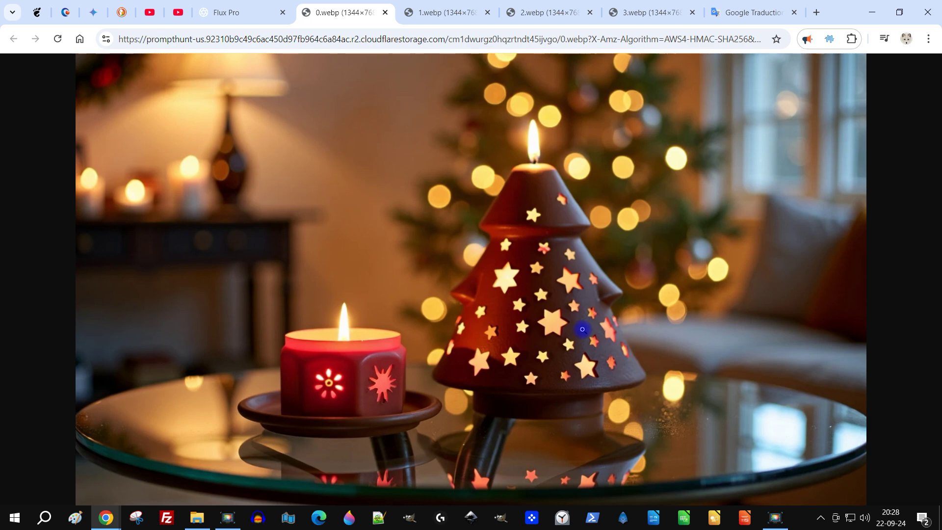
{"action": "left_click", "coordinate": [441, 12]}
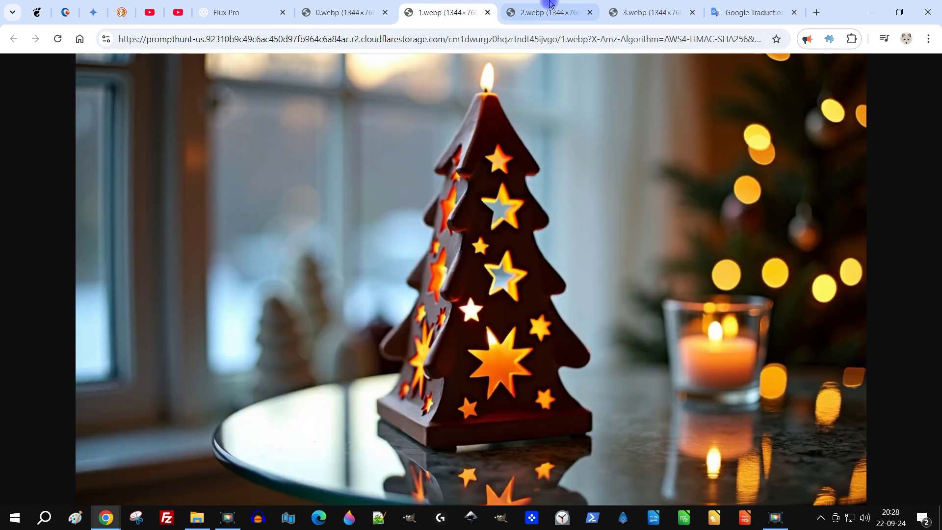
{"action": "left_click", "coordinate": [535, 13]}
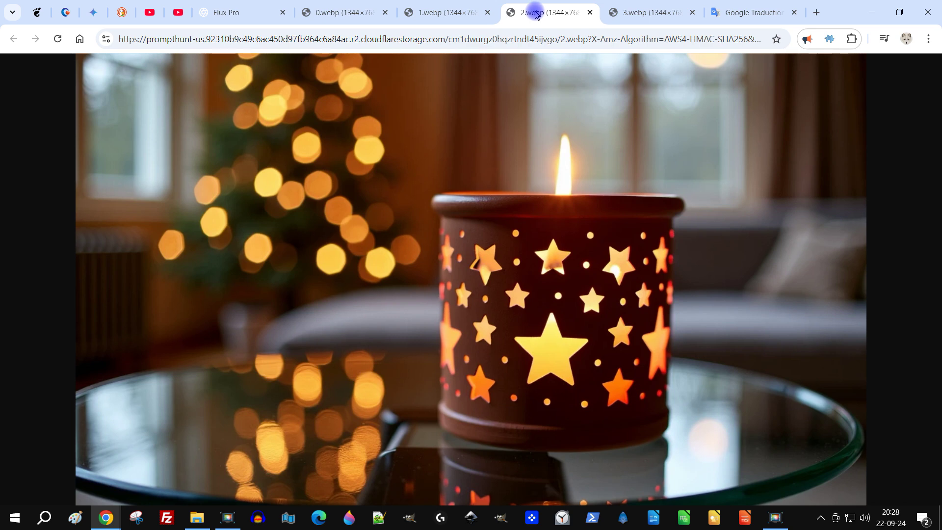
{"action": "key", "text": "ctrl+Tab"}
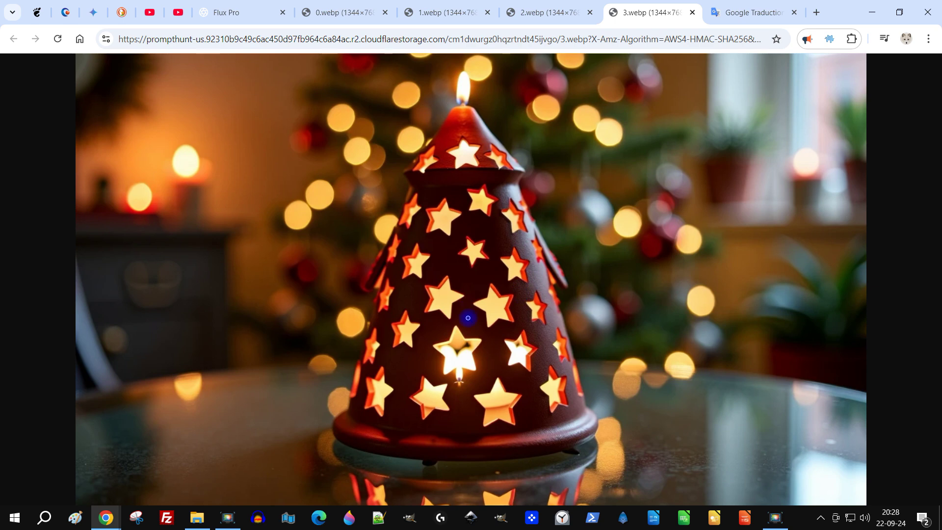
Save the full-size image of the cylindrical star-patterned candle, 2.webp, in the poterie folder under the suggested name.
{"action": "key", "text": "ctrl+shift+Tab"}
{"action": "right_click", "coordinate": [484, 253]}
{"action": "left_click", "coordinate": [548, 284]}
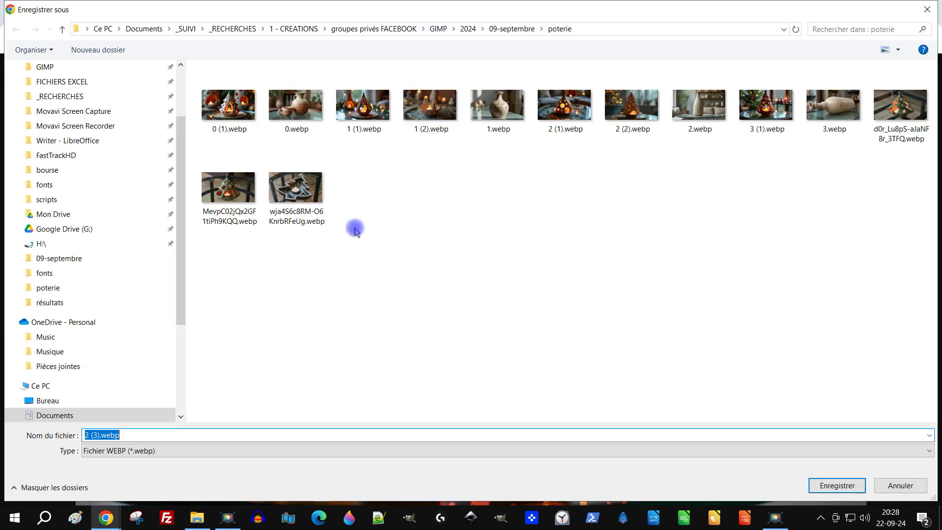
{"action": "left_click", "coordinate": [837, 485]}
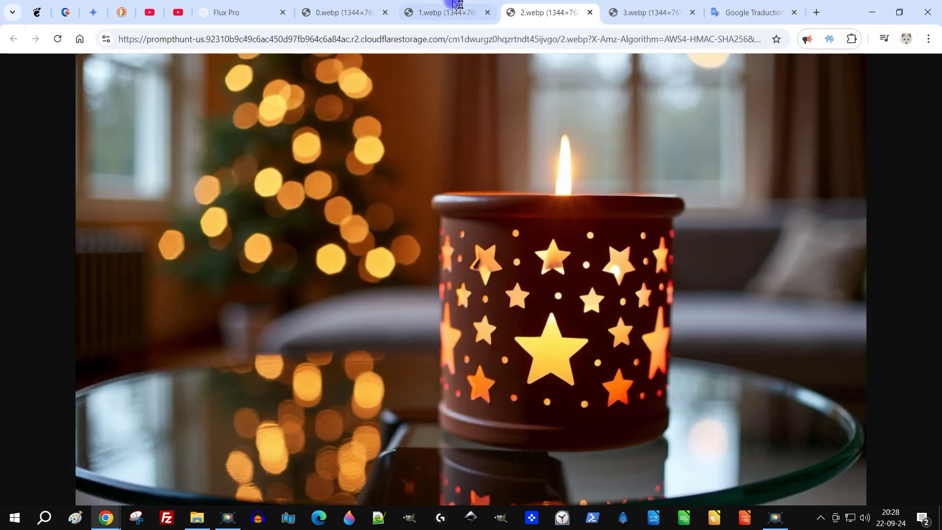
Save the image of the tree-shaped candle by the window, 1.webp, in the poterie folder under the suggested name.
{"action": "left_click", "coordinate": [433, 8]}
{"action": "right_click", "coordinate": [456, 229]}
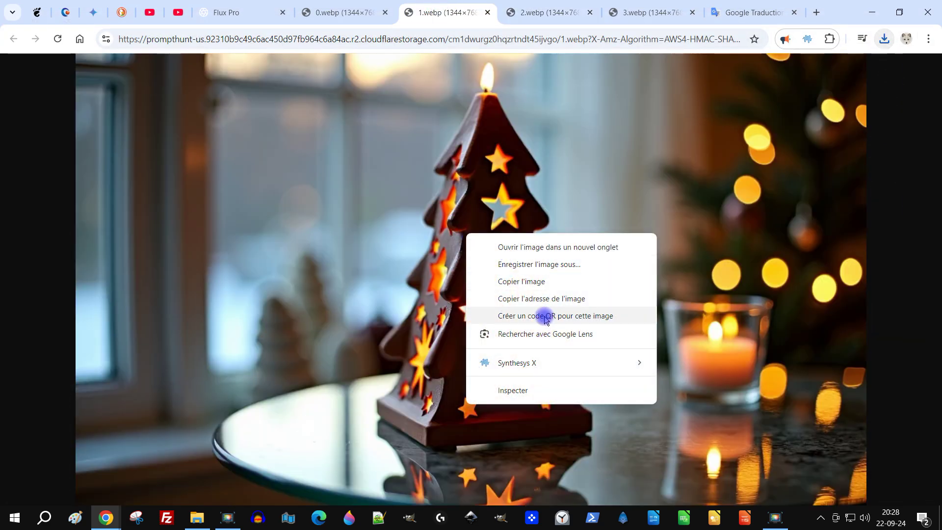
{"action": "left_click", "coordinate": [554, 268]}
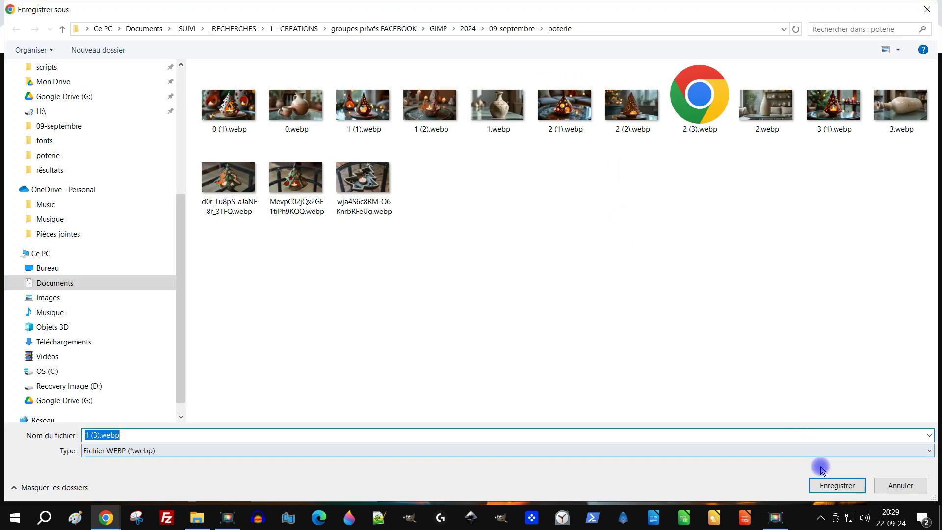
{"action": "left_click", "coordinate": [829, 487]}
Save the image of the tree candle beside a small red candle, 0.webp, in the poterie folder under the suggested name.
{"action": "left_click", "coordinate": [349, 10]}
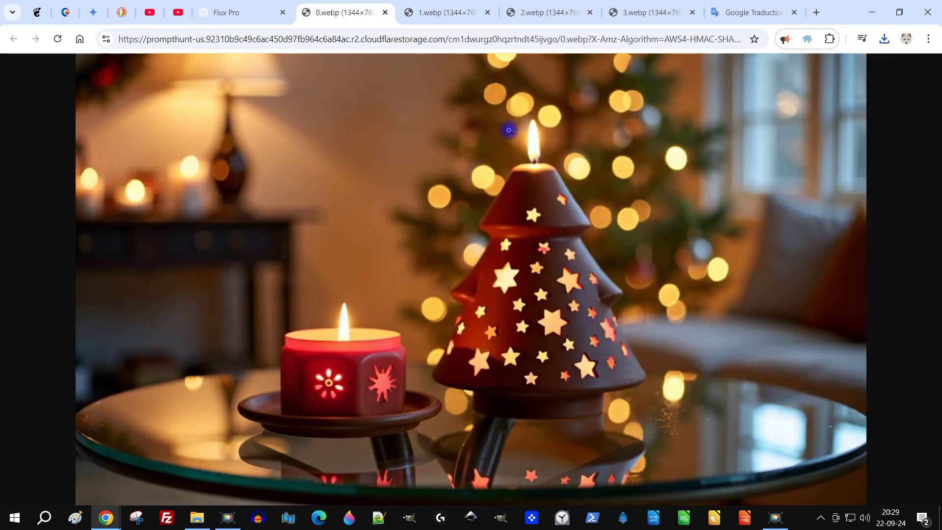
{"action": "right_click", "coordinate": [522, 209]}
{"action": "left_click", "coordinate": [626, 240]}
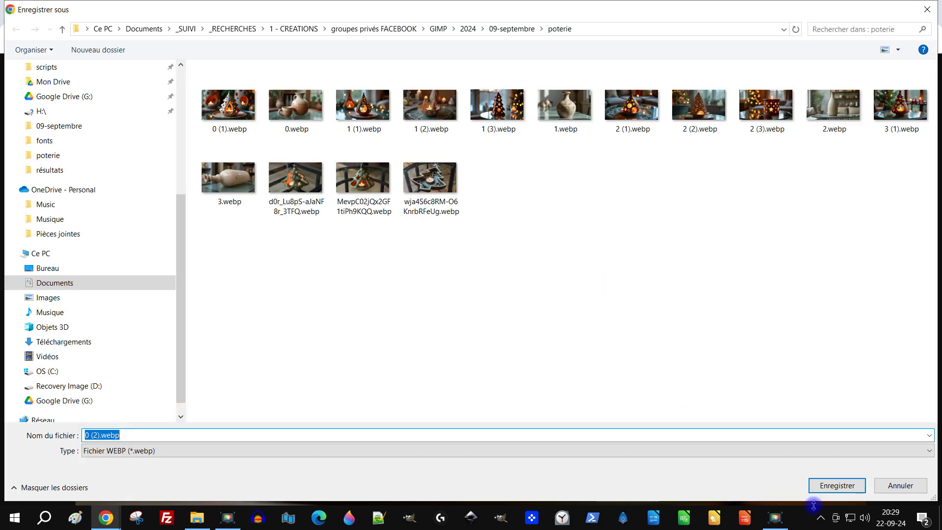
{"action": "left_click", "coordinate": [830, 487]}
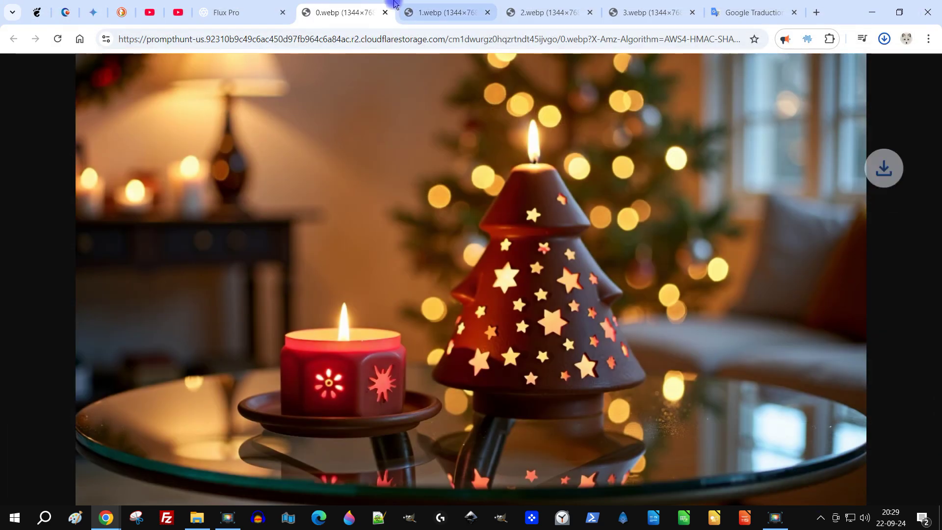
Return to the Flux Pro creation page, set the steps to 20, and review the content safety levels and policy.
{"action": "left_click", "coordinate": [222, 11]}
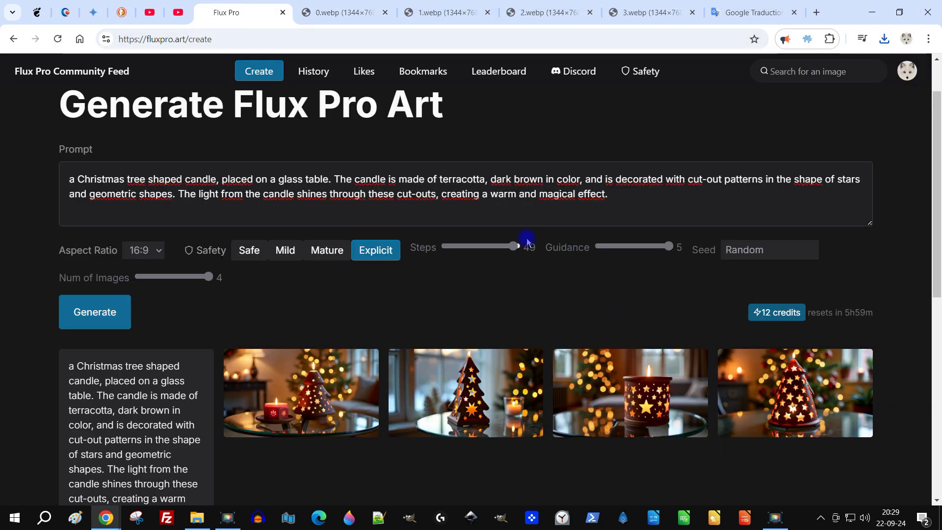
{"action": "left_click_drag", "start_coordinate": [513, 246], "coordinate": [420, 248]}
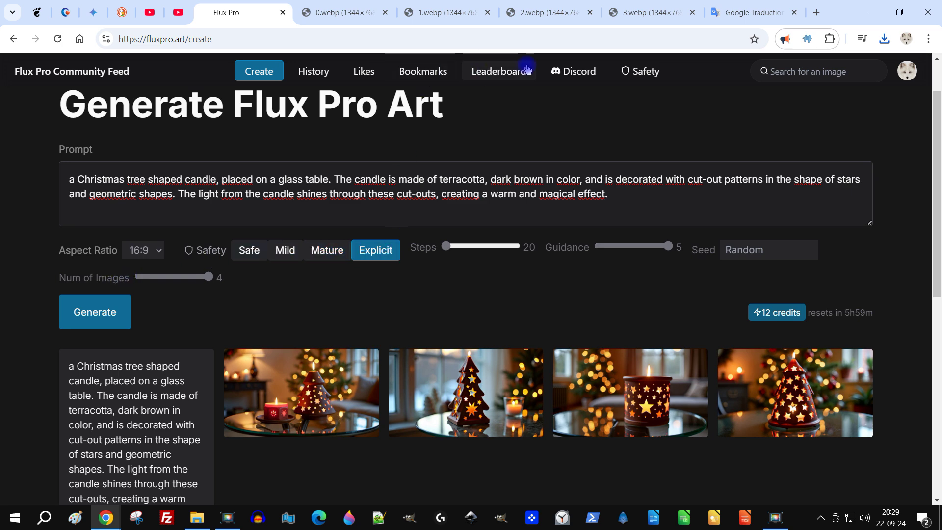
{"action": "left_click", "coordinate": [640, 74]}
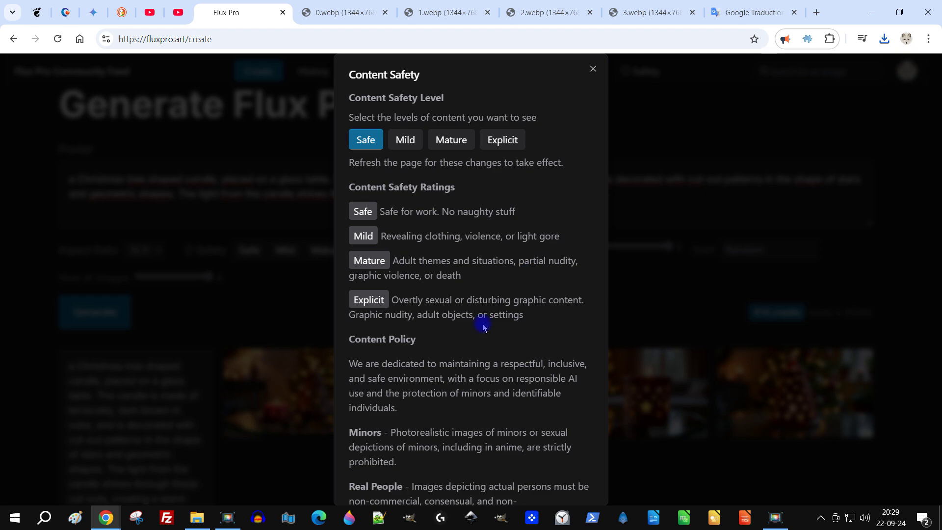
{"action": "left_click", "coordinate": [723, 174]}
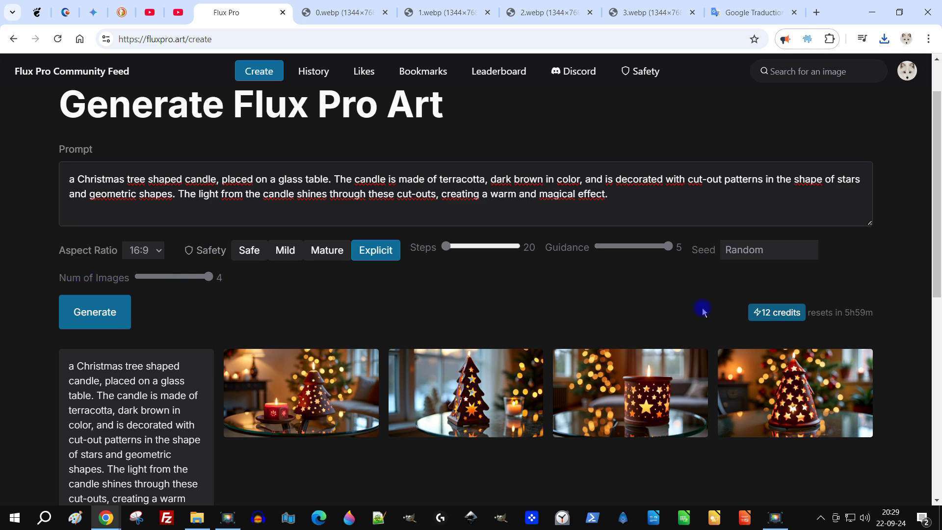
Generate a new set of candle images from the same prompt and open all four results in new tabs.
{"action": "left_click", "coordinate": [113, 313]}
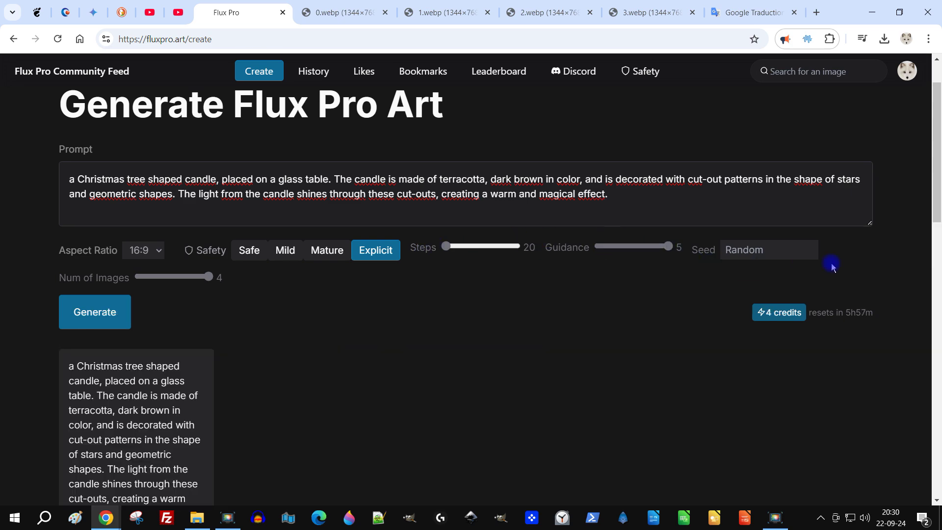
{"action": "scroll", "coordinate": [833, 263], "scroll_direction": "down", "scroll_amount": 2}
{"action": "right_click", "coordinate": [340, 269]}
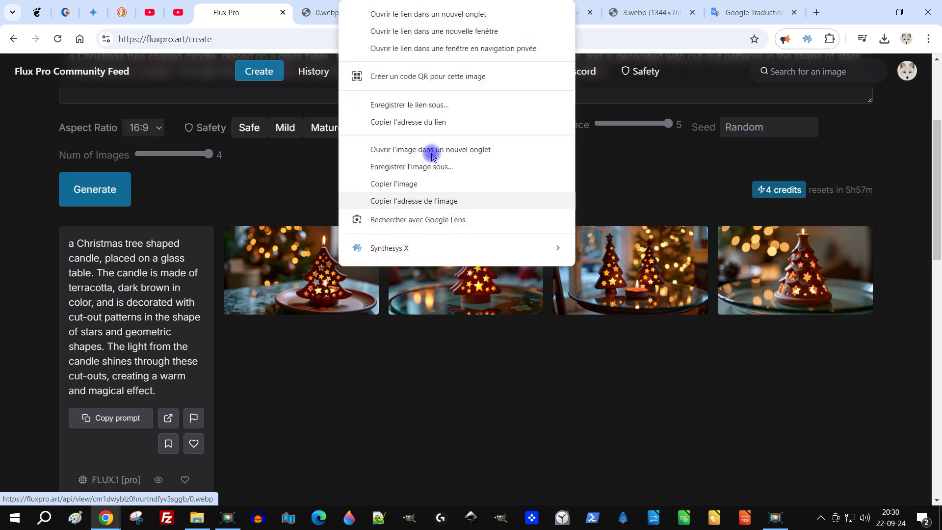
{"action": "left_click", "coordinate": [438, 10]}
{"action": "right_click", "coordinate": [486, 275]}
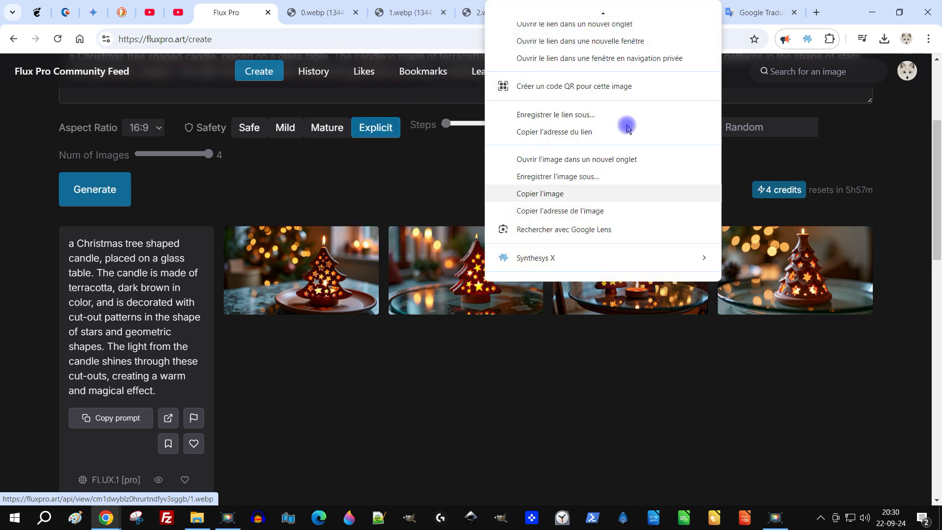
{"action": "left_click", "coordinate": [578, 21]}
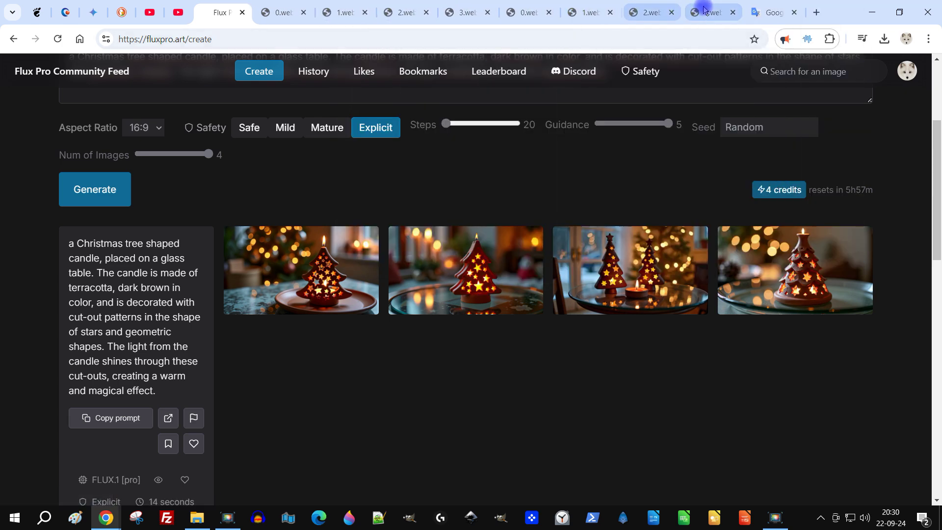
Save the new set's tiered terracotta tree image, 3.webp, in the poterie folder under the suggested name.
{"action": "left_click", "coordinate": [709, 14]}
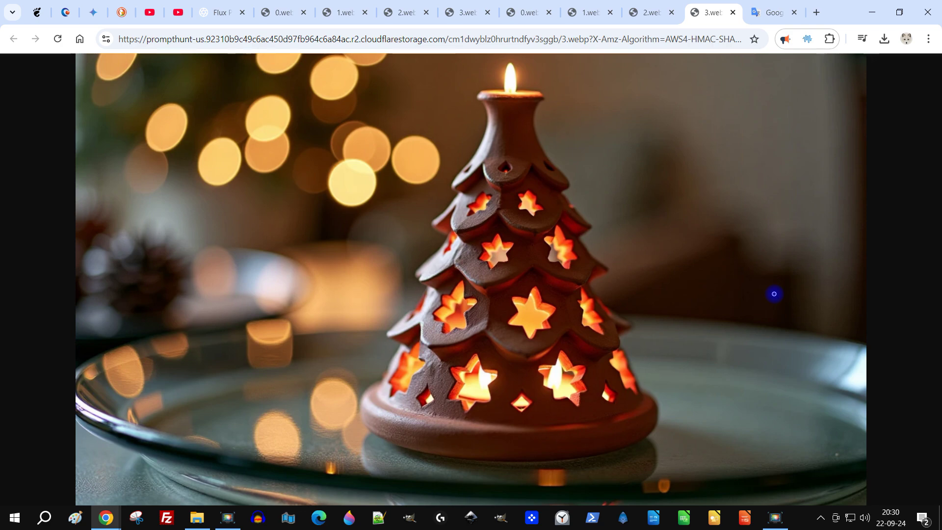
{"action": "right_click", "coordinate": [530, 175]}
{"action": "left_click", "coordinate": [641, 204]}
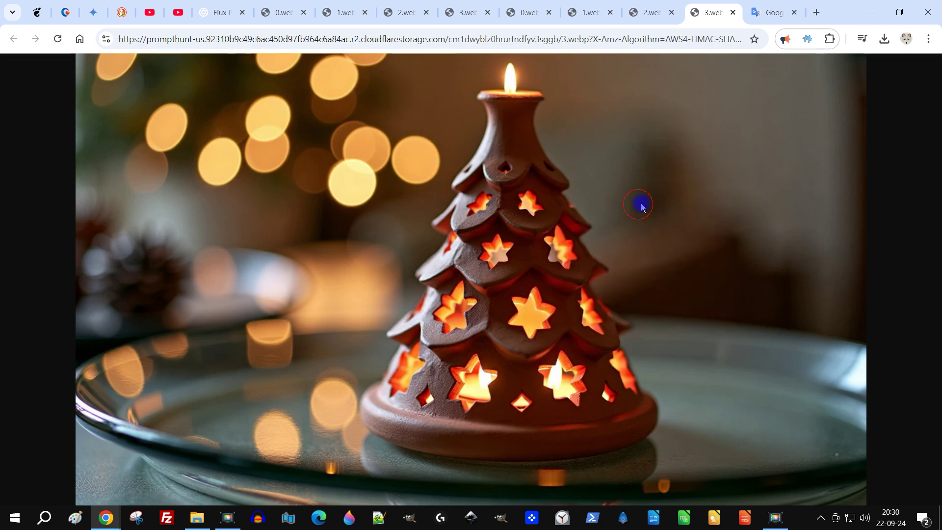
{"action": "left_click", "coordinate": [848, 479]}
Save the new set's image of two trees with a tealight, 2.webp, in the poterie folder under the suggested name.
{"action": "key", "text": "ctrl+shift+Tab"}
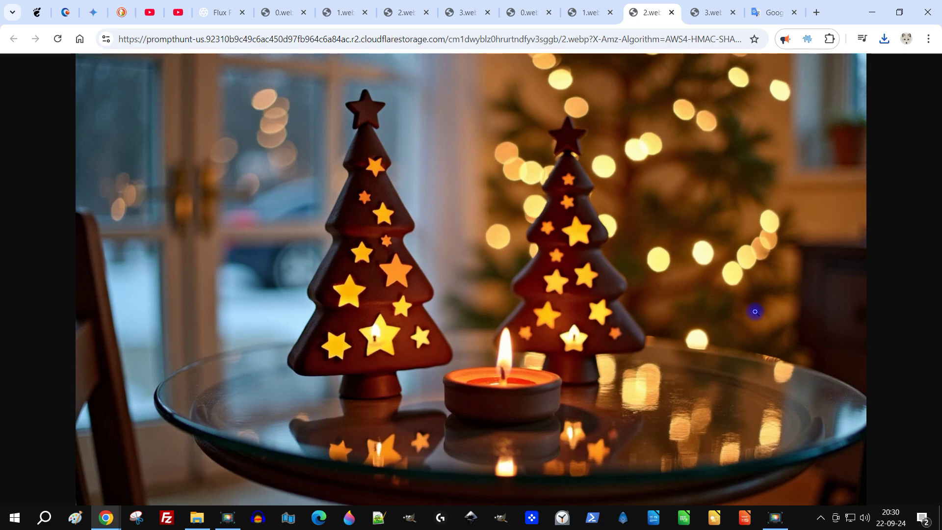
{"action": "right_click", "coordinate": [565, 198]}
{"action": "left_click", "coordinate": [674, 229]}
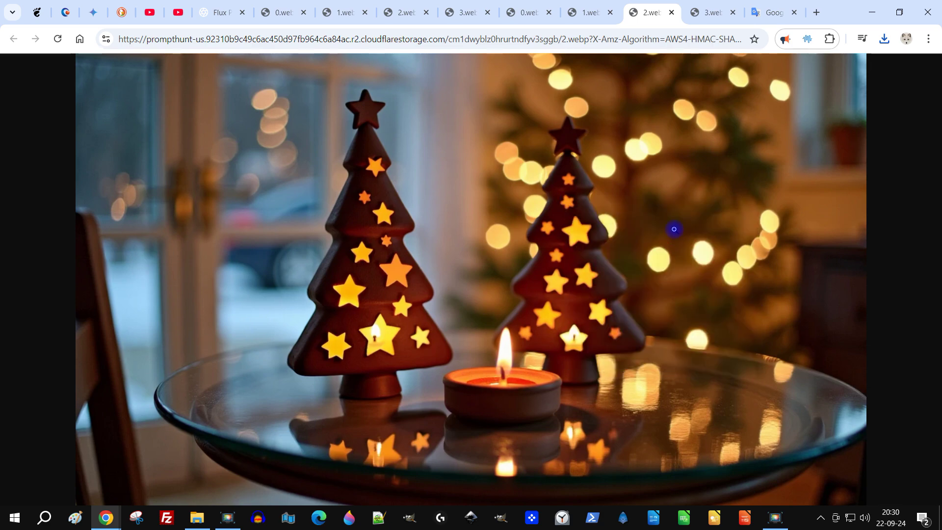
{"action": "left_click", "coordinate": [840, 480]}
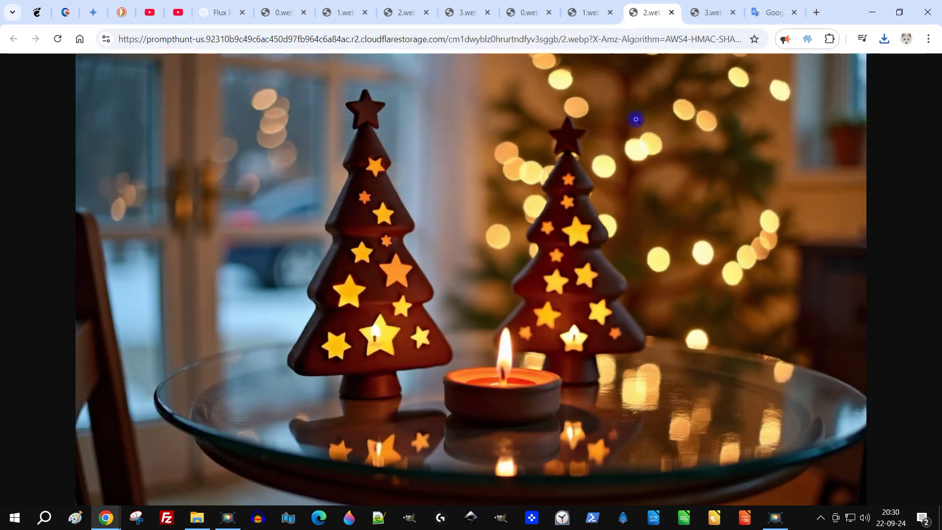
Save the new set's red-brown tree candle image, 1.webp, in the poterie folder under the suggested name.
{"action": "left_click", "coordinate": [598, 12]}
{"action": "right_click", "coordinate": [509, 176]}
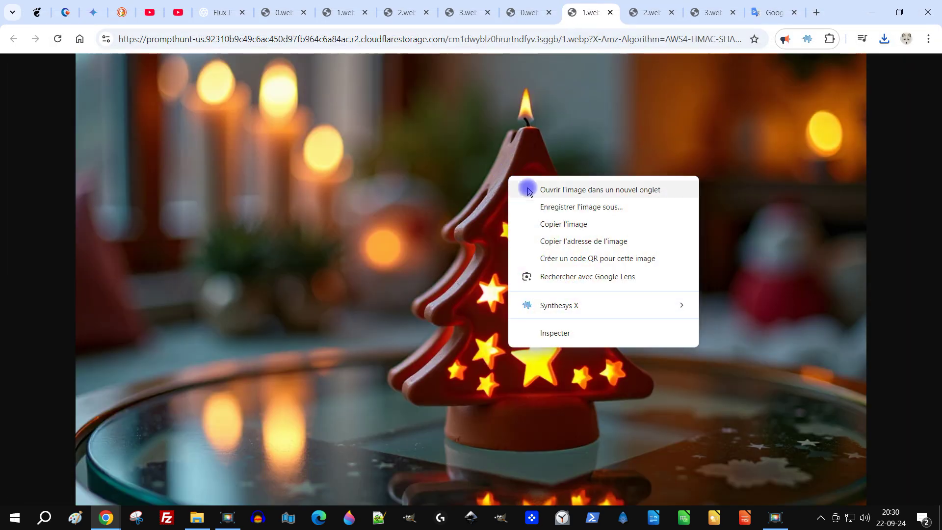
{"action": "left_click", "coordinate": [590, 207]}
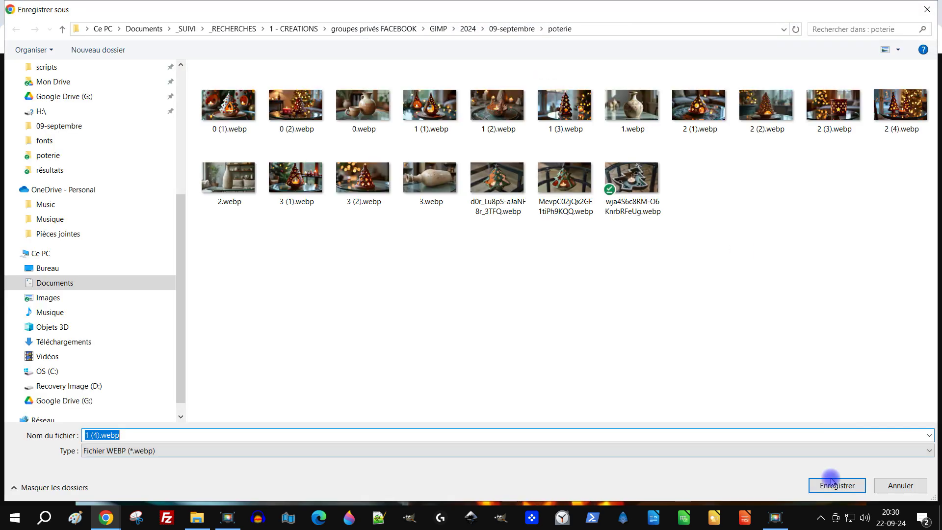
{"action": "left_click", "coordinate": [834, 480]}
Save the new set's image of the tree candle on a terracotta plate, 0.webp, in the poterie folder under the suggested name.
{"action": "left_click", "coordinate": [528, 12]}
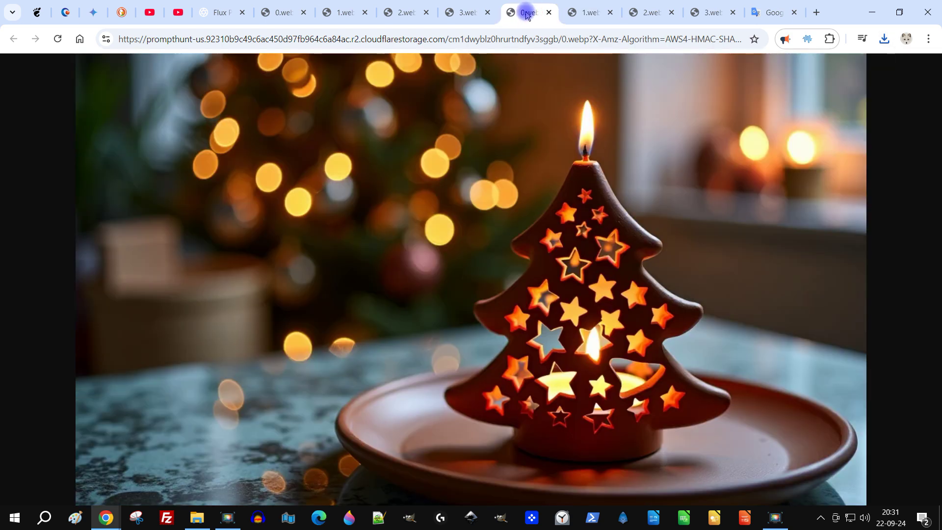
{"action": "right_click", "coordinate": [504, 228]}
{"action": "left_click", "coordinate": [557, 258]}
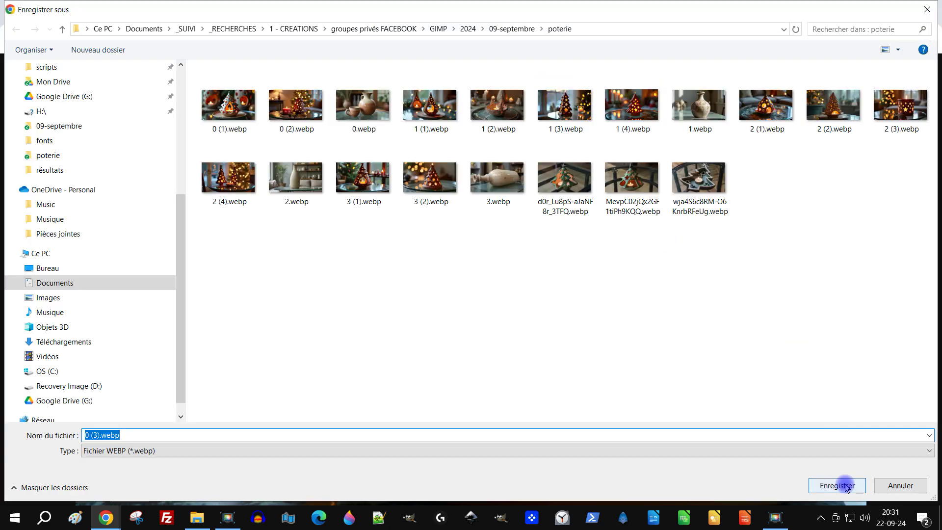
{"action": "left_click", "coordinate": [846, 486]}
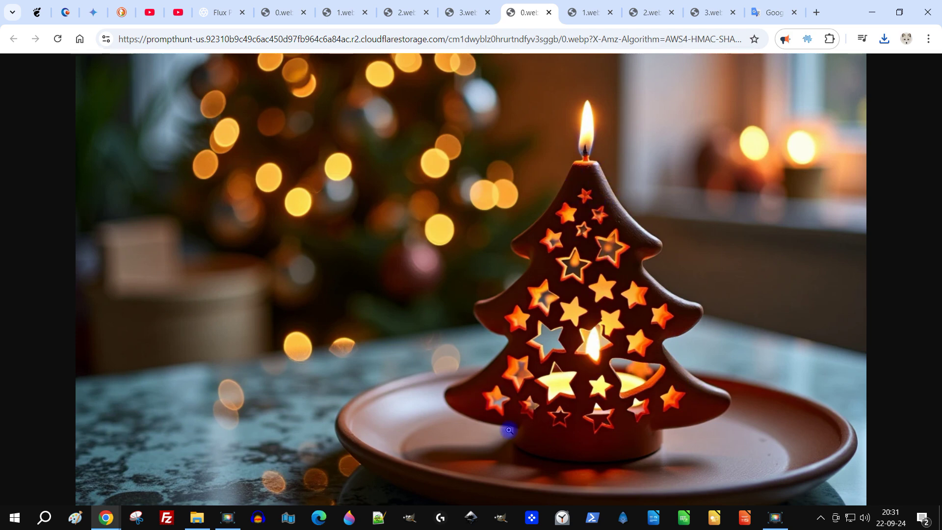
View the new set's images 1.webp, 2.webp and 3.webp in turn.
{"action": "left_click", "coordinate": [577, 13]}
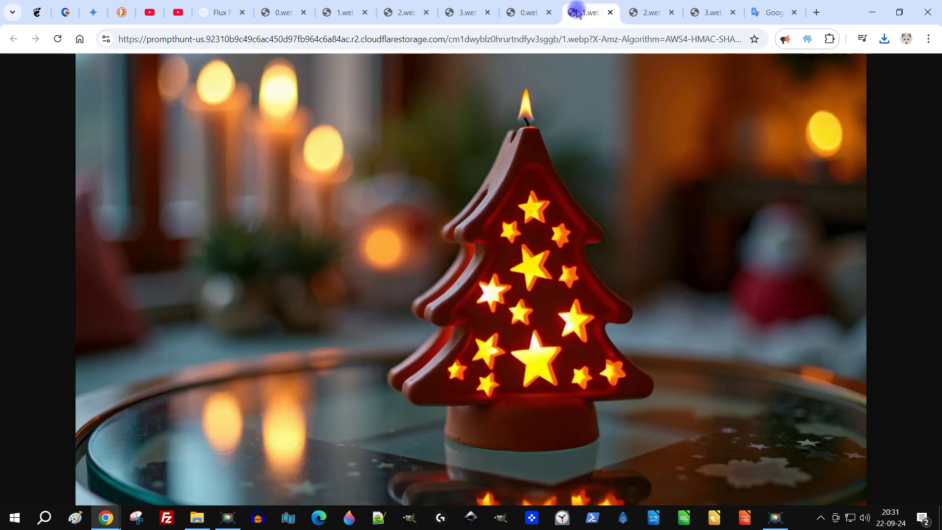
{"action": "left_click", "coordinate": [639, 13]}
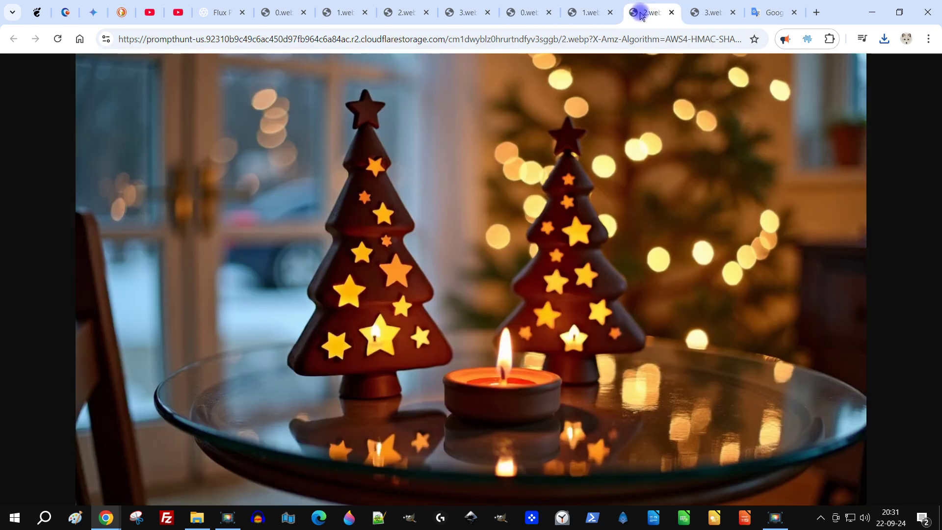
{"action": "left_click", "coordinate": [711, 12]}
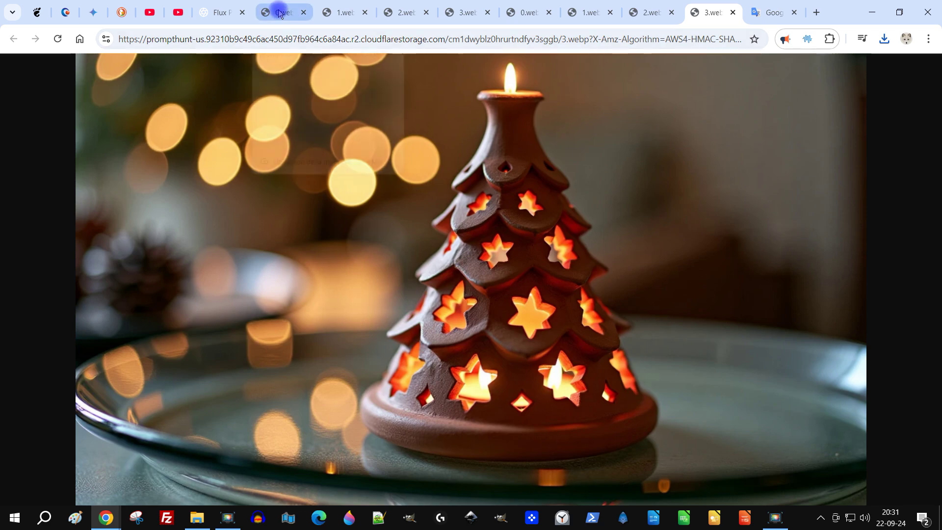
Close all eight open candle image tabs and return to the Flux Pro prompt form.
{"action": "mouse_move", "coordinate": [278, 14]}
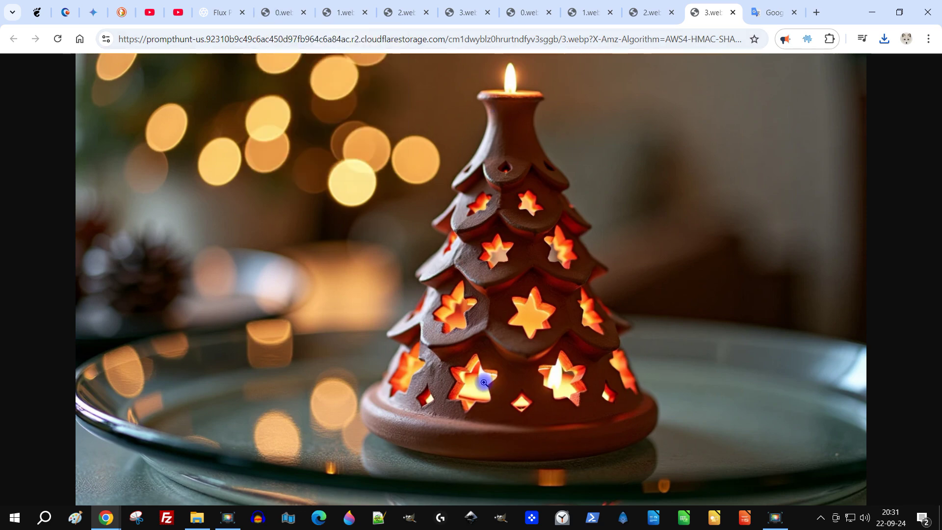
{"action": "left_click", "coordinate": [295, 13]}
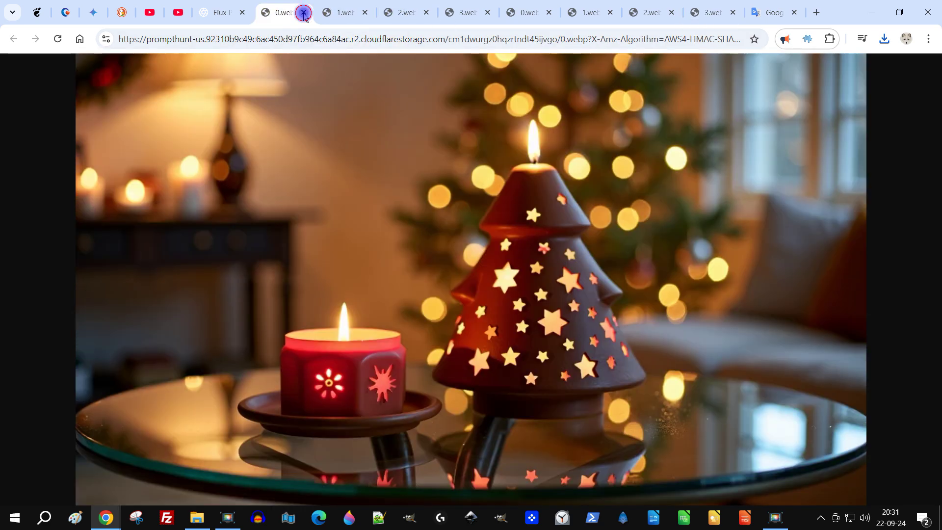
{"action": "left_click", "coordinate": [303, 13]}
{"action": "left_click", "coordinate": [303, 13]}
{"action": "left_click", "coordinate": [303, 13]}
{"action": "left_click", "coordinate": [304, 14]}
{"action": "left_click", "coordinate": [304, 13]}
{"action": "left_click", "coordinate": [303, 13]}
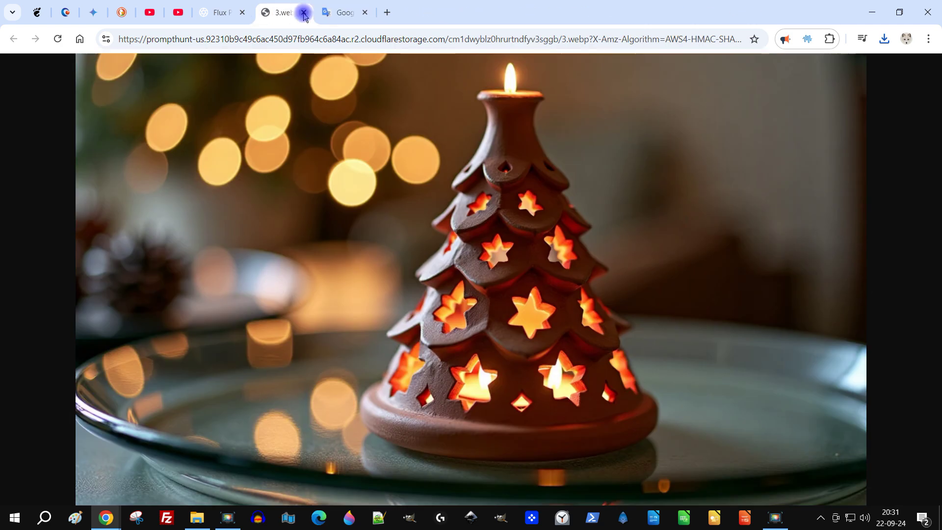
{"action": "left_click", "coordinate": [303, 13]}
{"action": "left_click", "coordinate": [304, 14]}
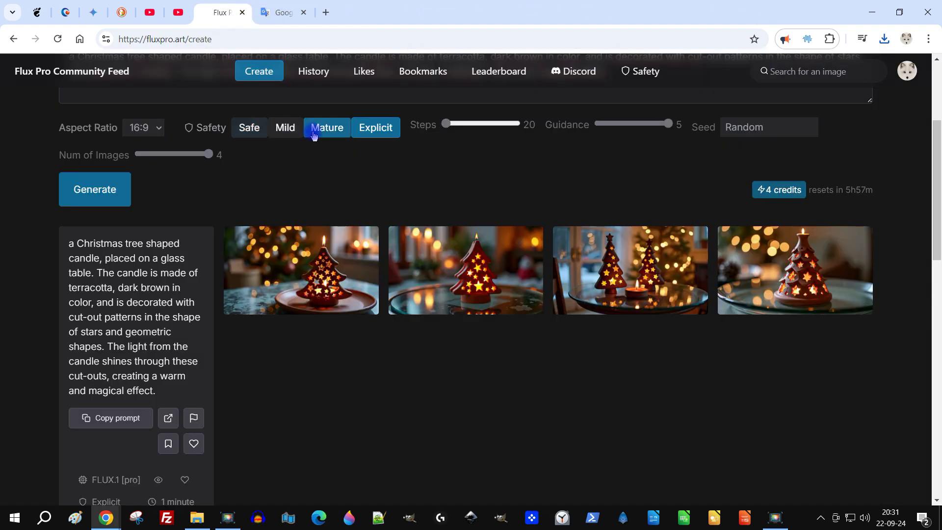
{"action": "scroll", "coordinate": [431, 196], "scroll_direction": "up", "scroll_amount": 3}
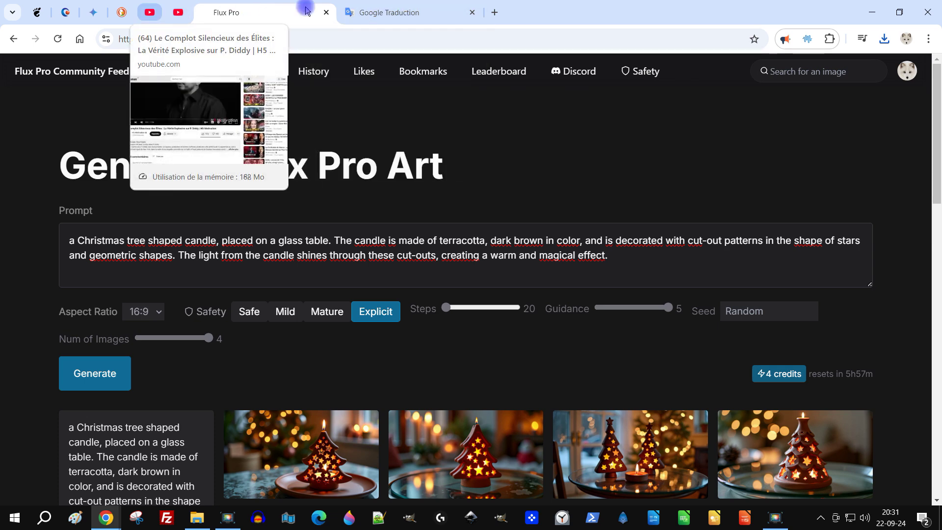
Replace the French source text in Google Traduction with "une tête de dragon en forme de poterie où une bougie est à l'intérieur".
{"action": "left_click", "coordinate": [392, 12]}
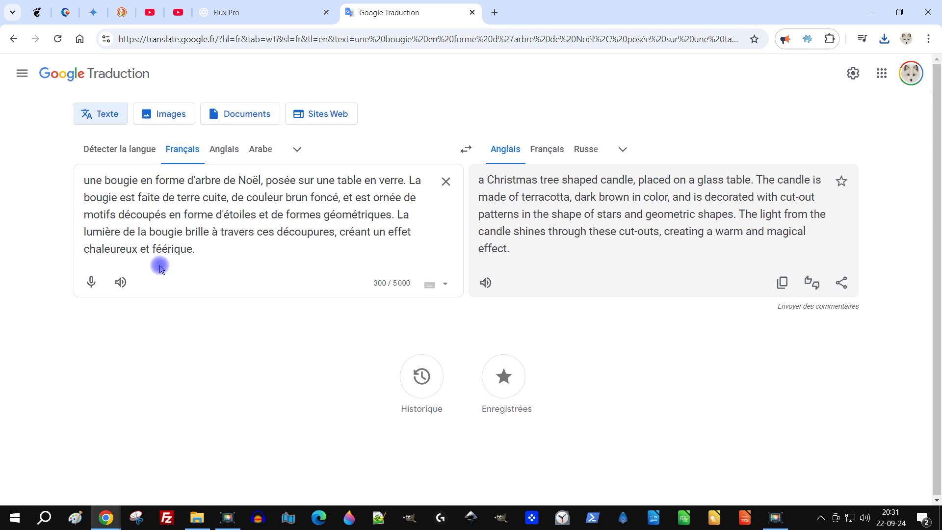
{"action": "left_click_drag", "start_coordinate": [201, 249], "coordinate": [2, 153]}
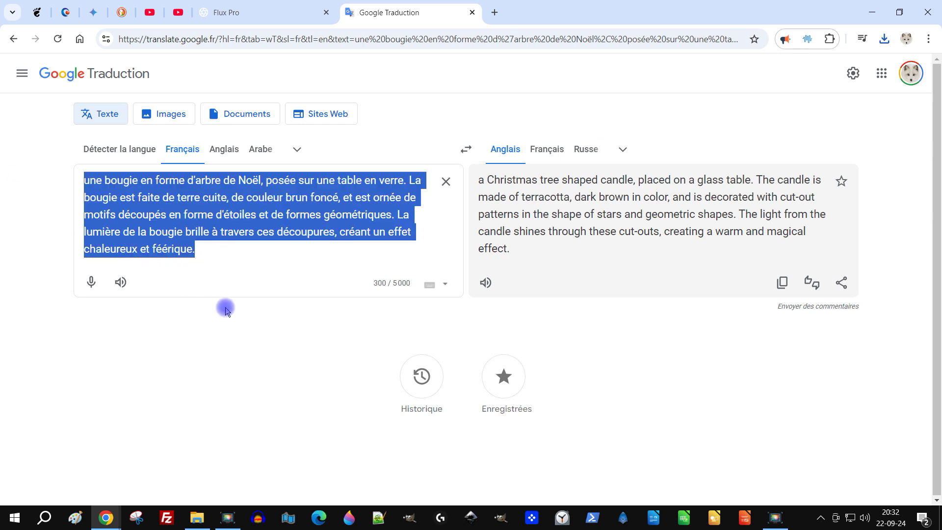
{"action": "type", "text": "une tete de"}
{"action": "key", "text": "BackSpace"}
{"action": "key", "text": "BackSpace"}
{"action": "key", "text": "BackSpace"}
{"action": "key", "text": "BackSpace"}
{"action": "key", "text": "BackSpace"}
{"action": "key", "text": "BackSpace"}
{"action": "type", "text": "ête de d"}
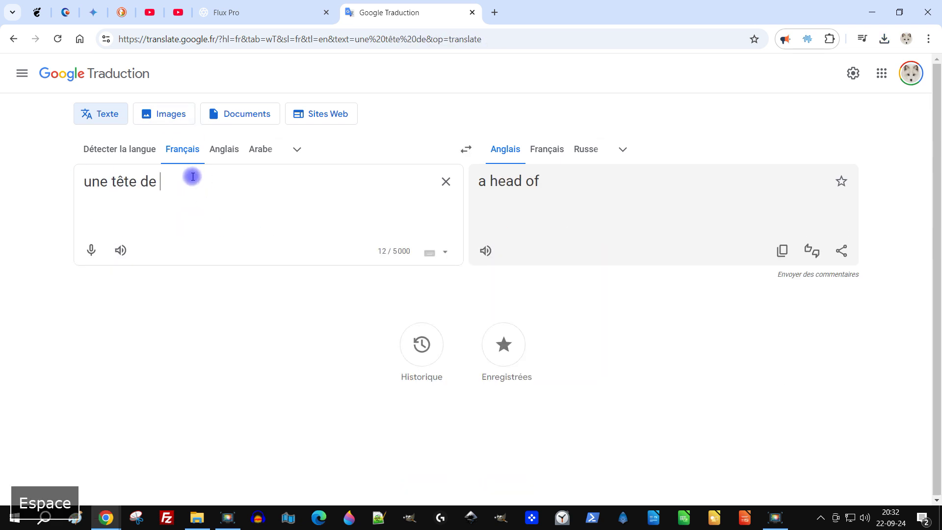
{"action": "type", "text": "ragon en fro"}
{"action": "key", "text": "BackSpace"}
{"action": "key", "text": "BackSpace"}
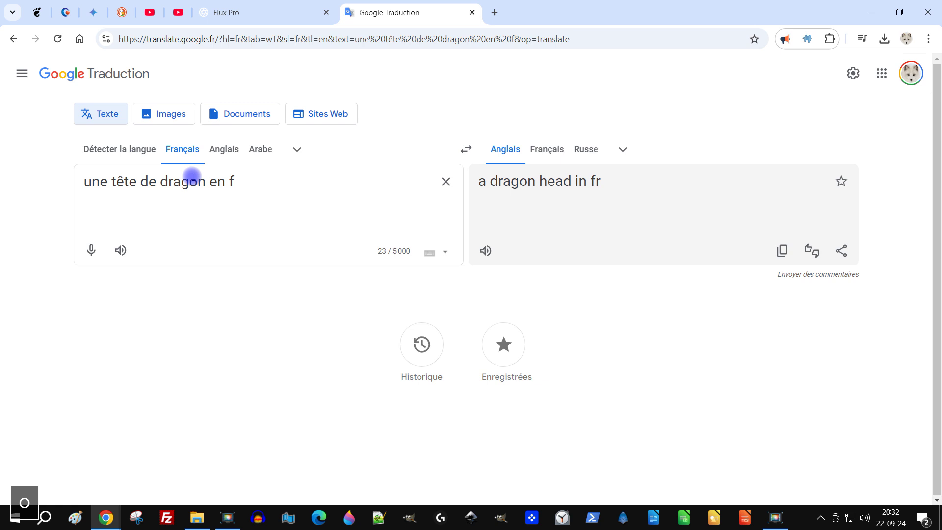
{"action": "type", "text": "orme de poterie où une bougie est présente"}
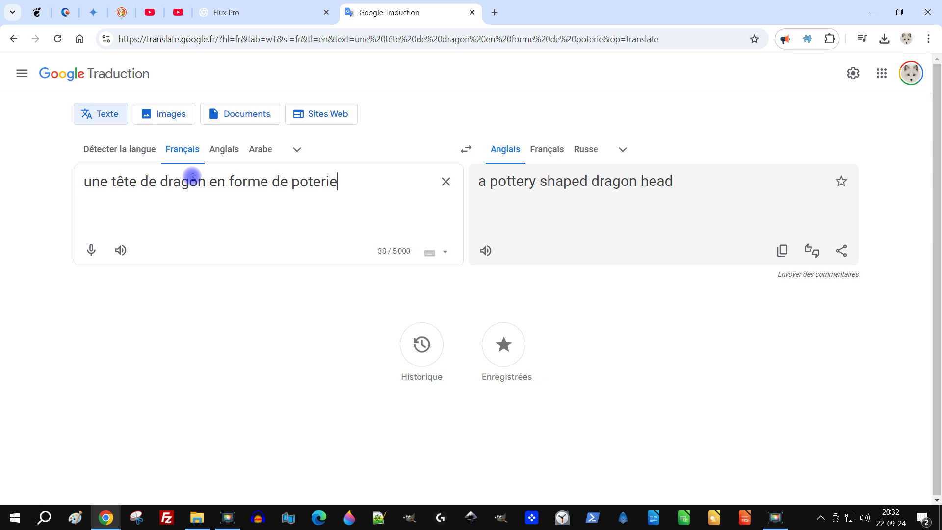
{"action": "key", "text": "ctrl+BackSpace"}
{"action": "type", "text": "à l'intérieur"}
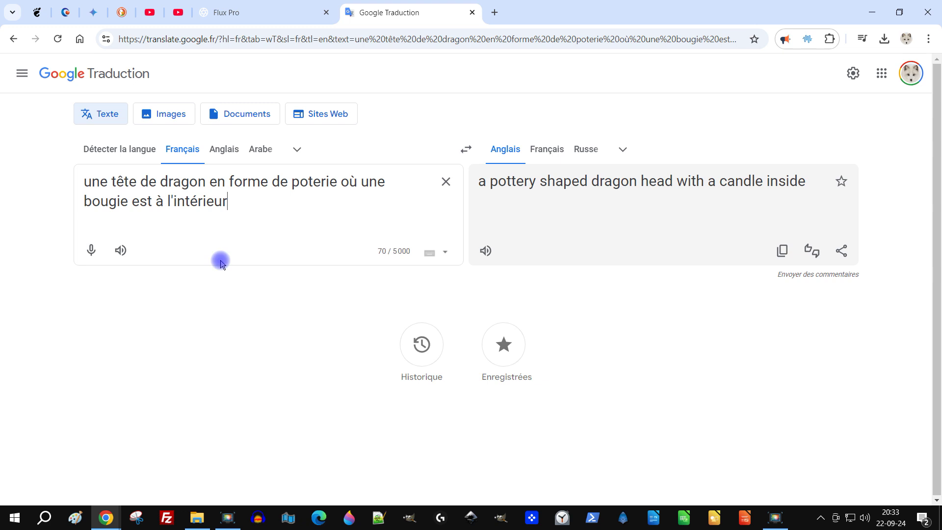
Add a second line to the French text reading "des troues laissent entrevoir la bougie".
{"action": "key", "text": "Return"}
{"action": "type", "text": "des troues"}
{"action": "key", "text": "BackSpace"}
{"action": "key", "text": "BackSpace"}
{"action": "type", "text": "es "}
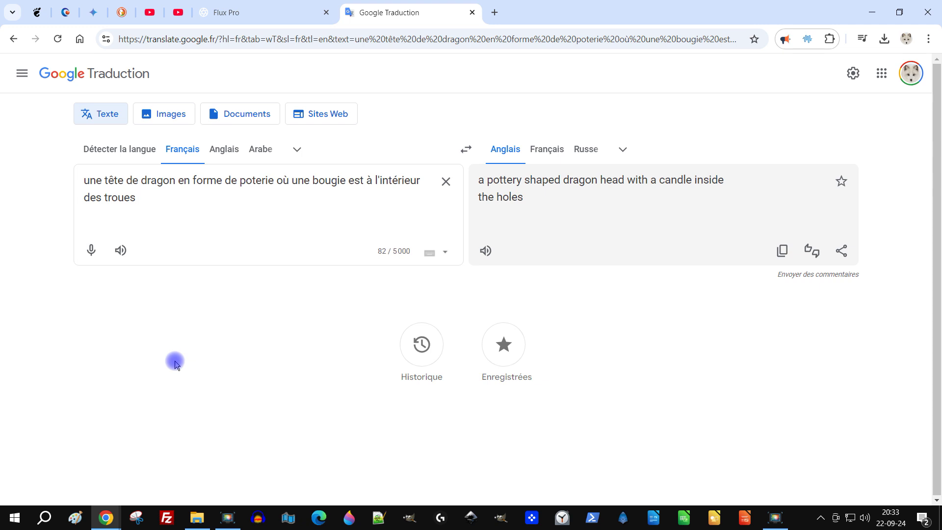
{"action": "type", "text": "laisse"}
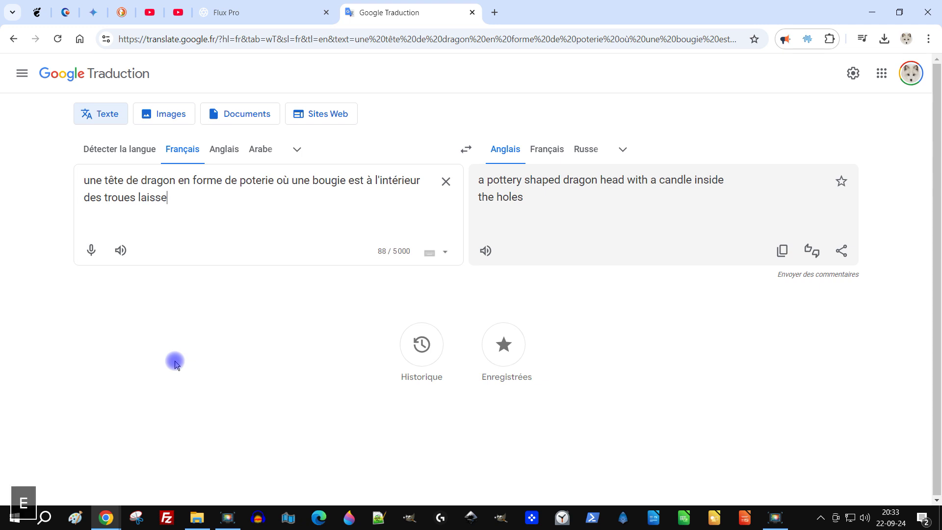
{"action": "type", "text": "nt voir"}
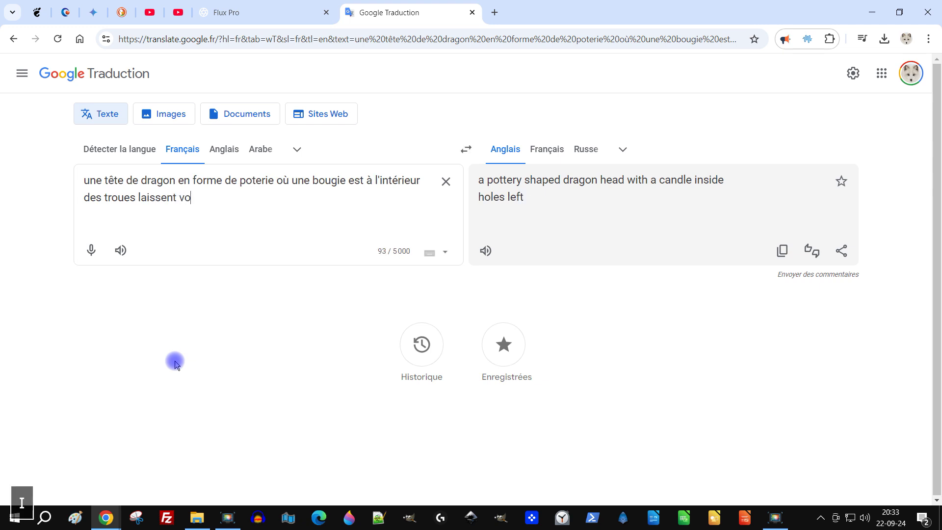
{"action": "key", "text": "BackSpace"}
{"action": "key", "text": "BackSpace"}
{"action": "key", "text": "BackSpace"}
{"action": "key", "text": "BackSpace"}
{"action": "key", "text": "BackSpace"}
{"action": "type", "text": "e"}
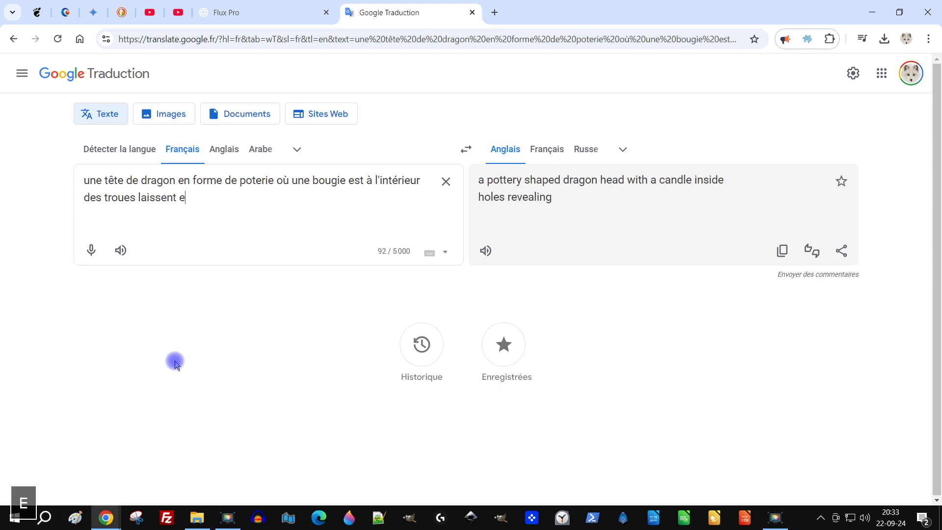
{"action": "type", "text": "ntrevoir la bougie"}
Refine the French text: insert "assez simple géométriquement" after "poterie" and "placée" before "à l'intérieur", and correct "troues" to "trous".
{"action": "left_click", "coordinate": [274, 180]}
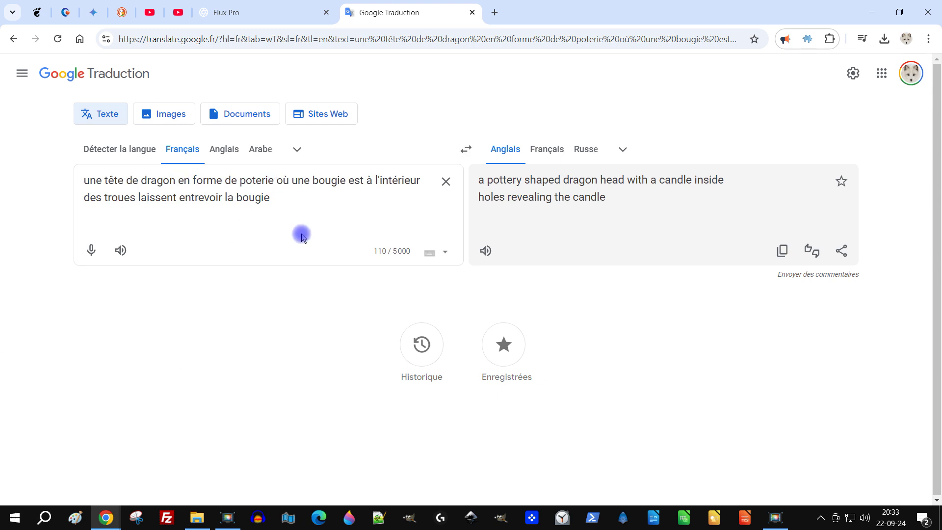
{"action": "type", "text": "assez simple "}
{"action": "type", "text": "géométrique"}
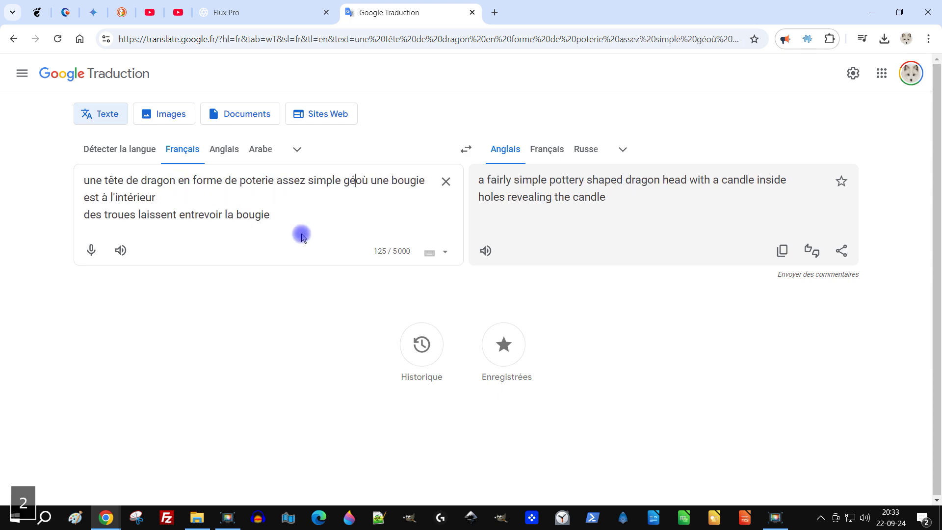
{"action": "key", "text": "BackSpace"}
{"action": "type", "text": "ment"}
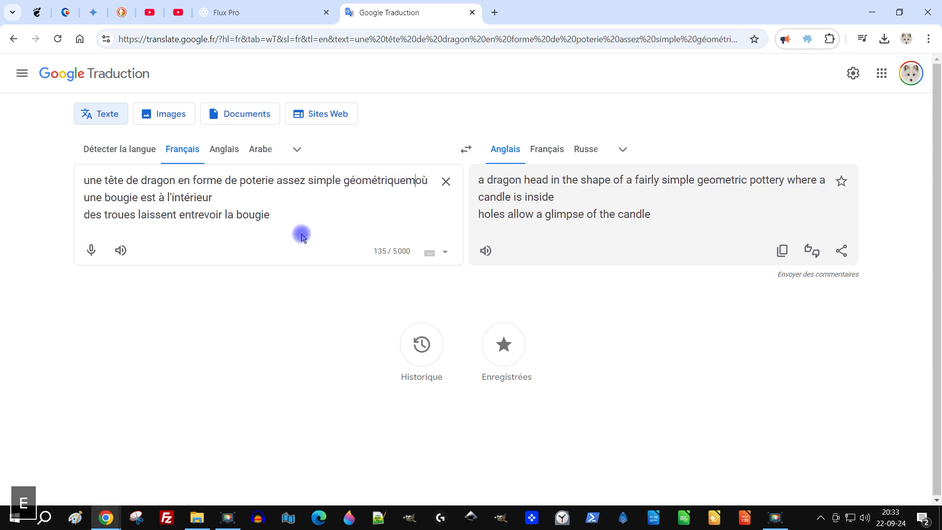
{"action": "type", "text": "placée"}
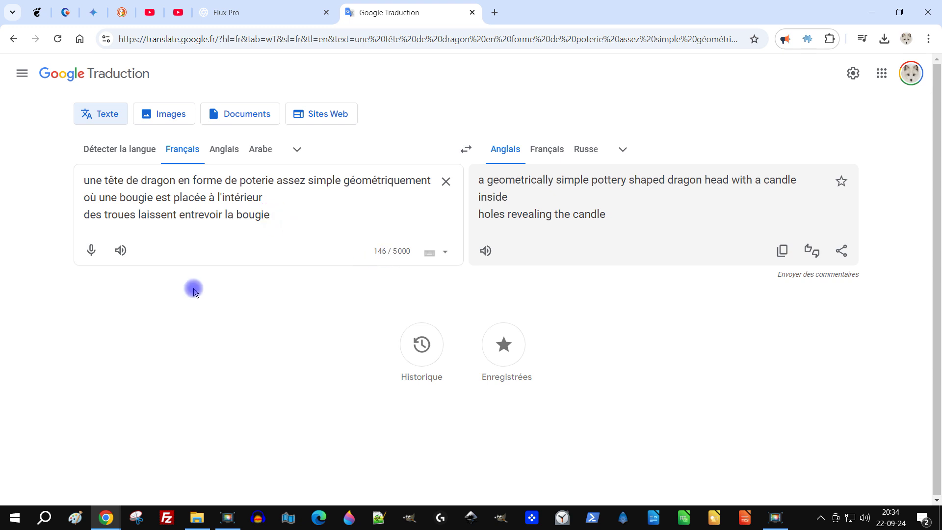
{"action": "key", "text": "BackSpace"}
Copy the English dragon head translation and replace the Flux Pro prompt with it.
{"action": "left_click", "coordinate": [782, 250]}
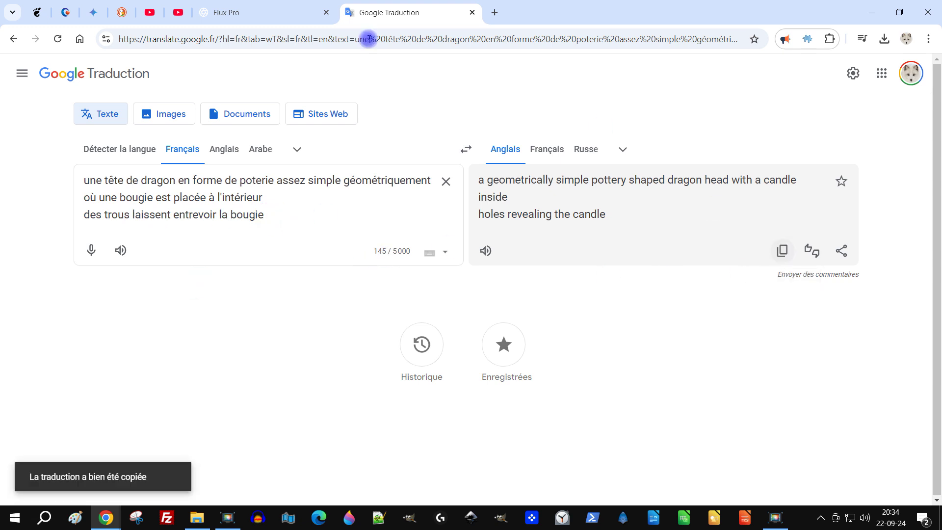
{"action": "left_click", "coordinate": [268, 15]}
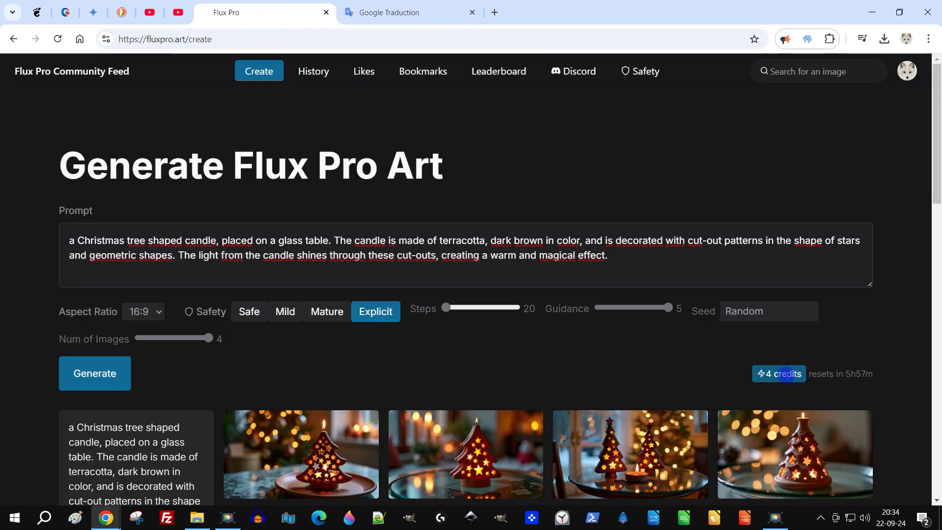
{"action": "left_click", "coordinate": [719, 274]}
{"action": "key", "text": "ctrl+a"}
{"action": "key", "text": "ctrl+v"}
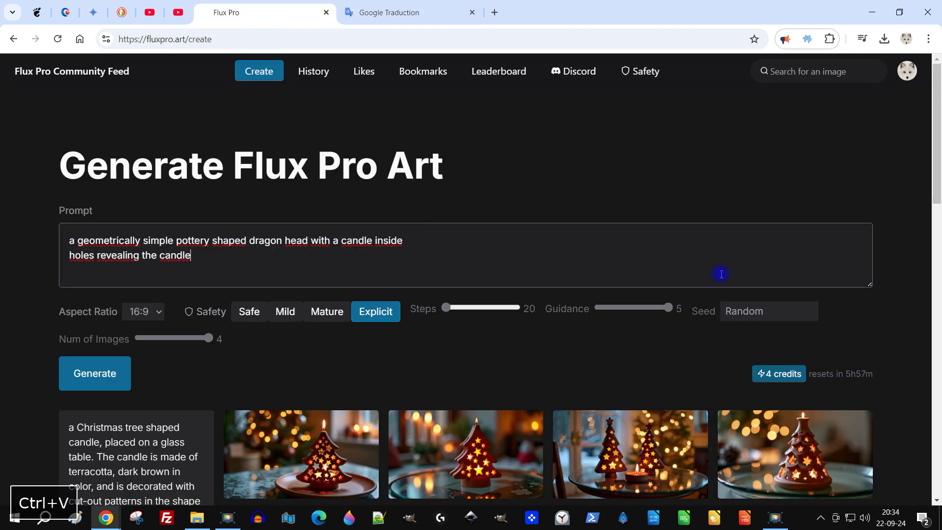
Set the guidance to 3.68, safety to Safe, steps to 23 and the aspect ratio to 1:1.
{"action": "left_click_drag", "start_coordinate": [668, 307], "coordinate": [638, 307]}
{"action": "left_click", "coordinate": [275, 313]}
{"action": "left_click", "coordinate": [248, 312]}
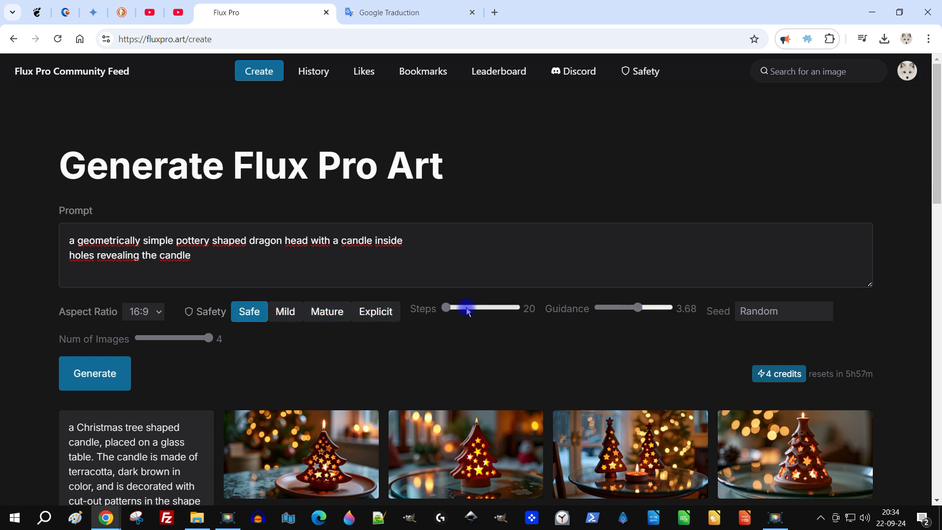
{"action": "left_click_drag", "start_coordinate": [447, 296], "coordinate": [453, 312]}
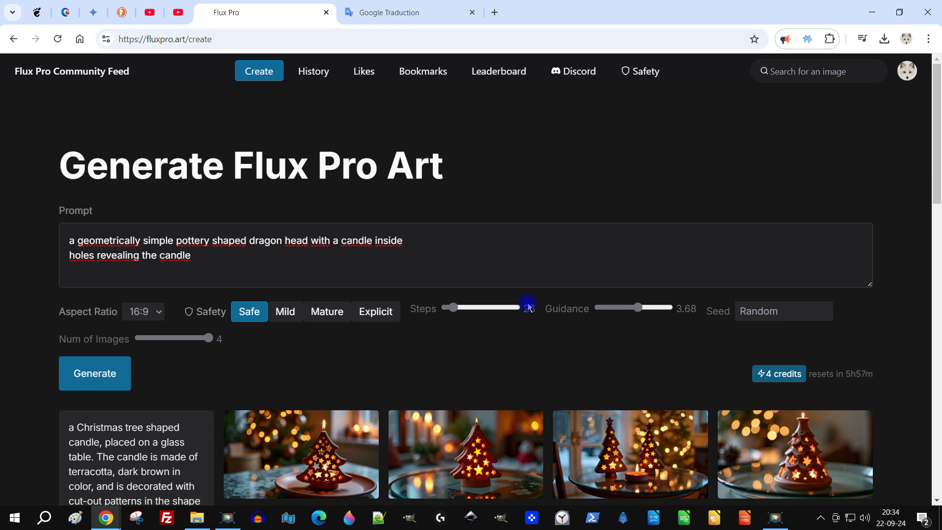
{"action": "left_click", "coordinate": [143, 311]}
{"action": "left_click", "coordinate": [138, 328]}
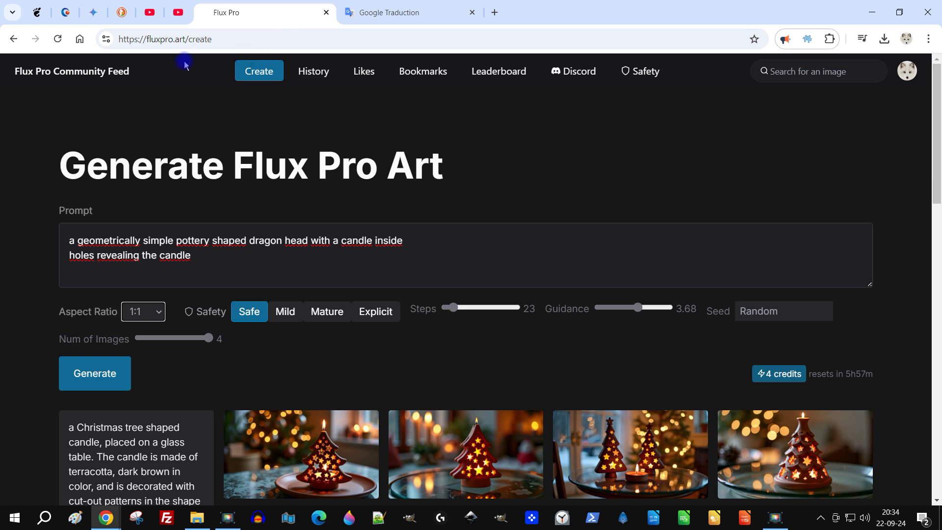
Reload Flux Pro's image creation page and start a fresh prompt.
{"action": "left_click", "coordinate": [263, 78]}
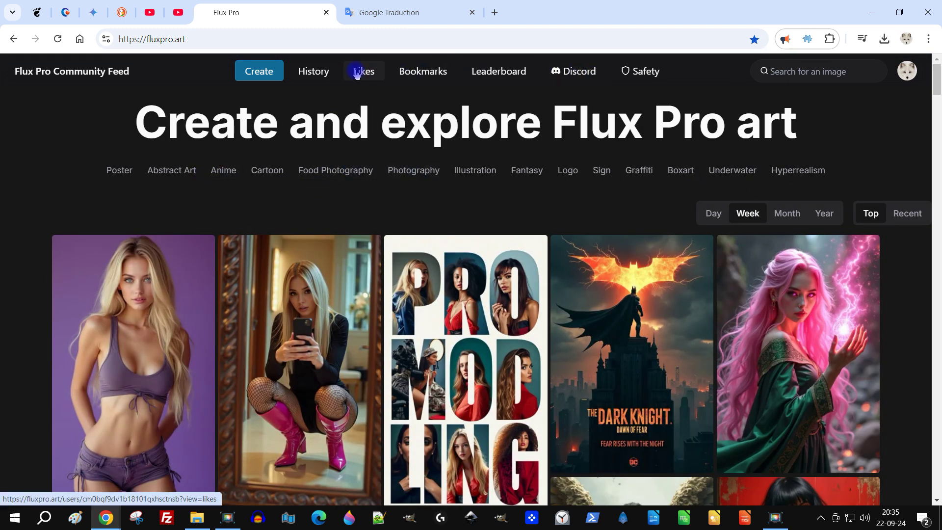
{"action": "left_click", "coordinate": [251, 79]}
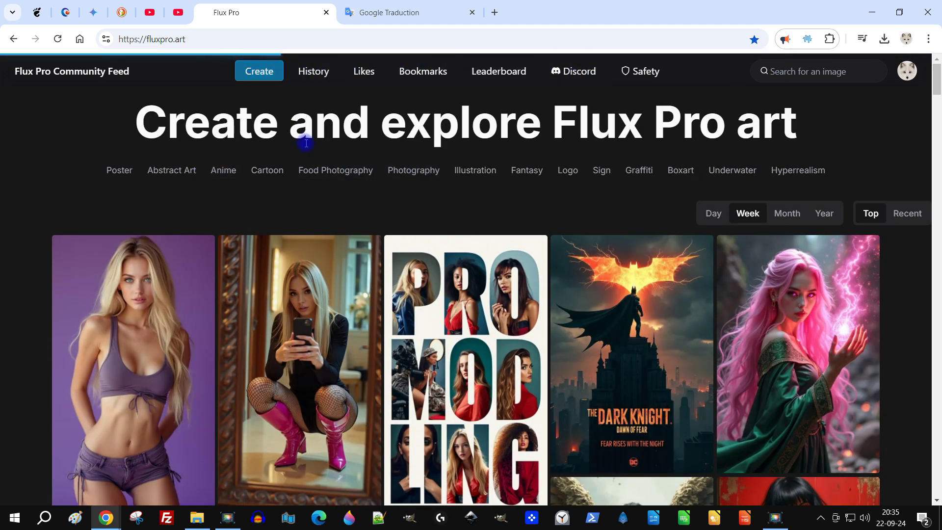
{"action": "left_click", "coordinate": [408, 242]}
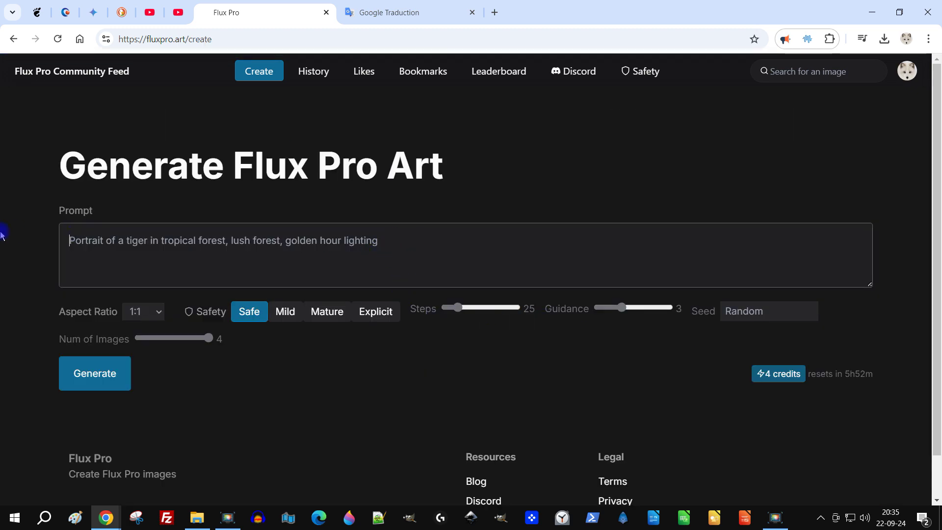
{"action": "key", "text": "ctrl+v"}
Copy the English dragon head translation again, paste it as the Flux Pro prompt and generate the four images.
{"action": "left_click", "coordinate": [416, 11]}
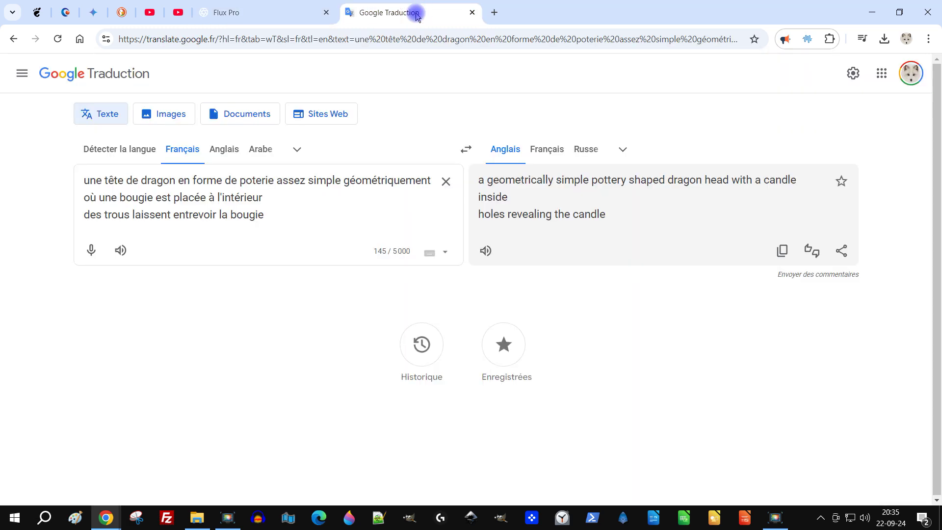
{"action": "left_click", "coordinate": [782, 251]}
{"action": "key", "text": "ctrl+shift+Tab"}
{"action": "key", "text": "ctrl+v"}
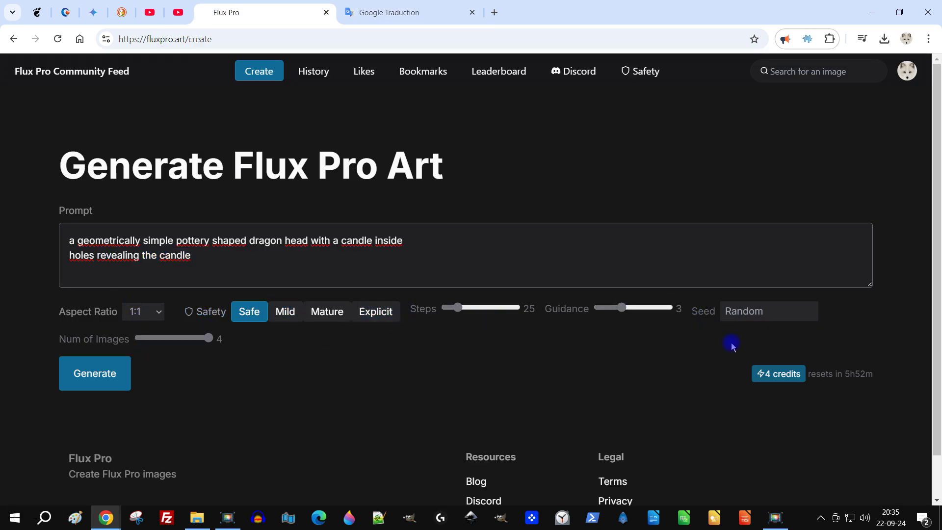
{"action": "left_click", "coordinate": [108, 373]}
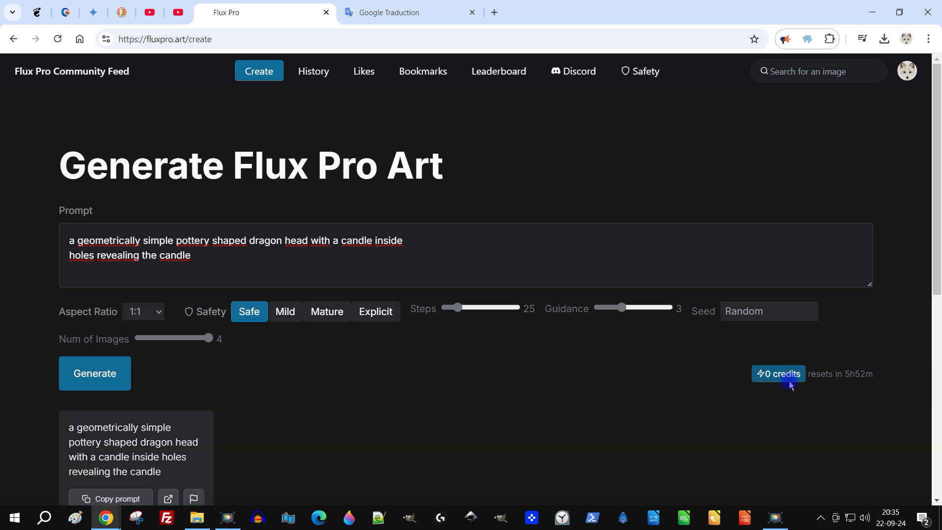
{"action": "scroll", "coordinate": [849, 282], "scroll_direction": "down", "scroll_amount": 3}
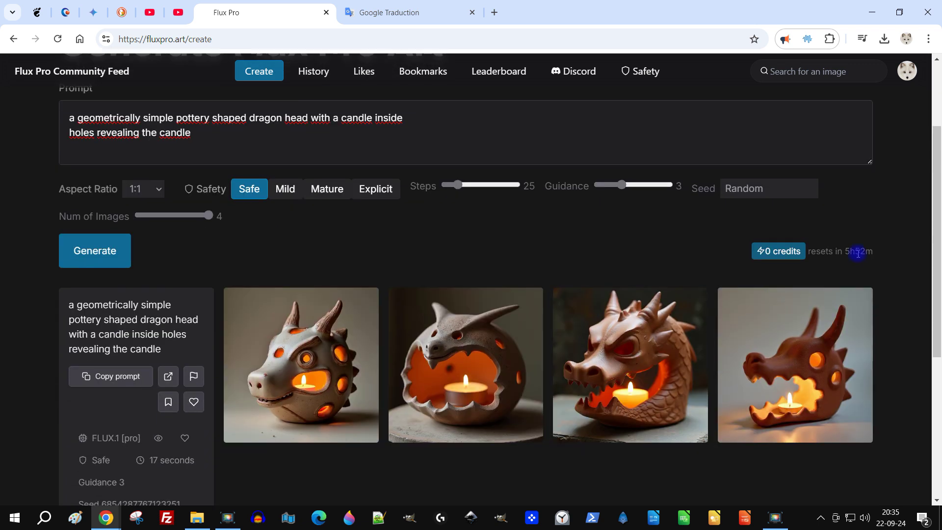
Open each of the four generated dragon head candle-holder images at full size in its own browser tab.
{"action": "left_click", "coordinate": [310, 374]}
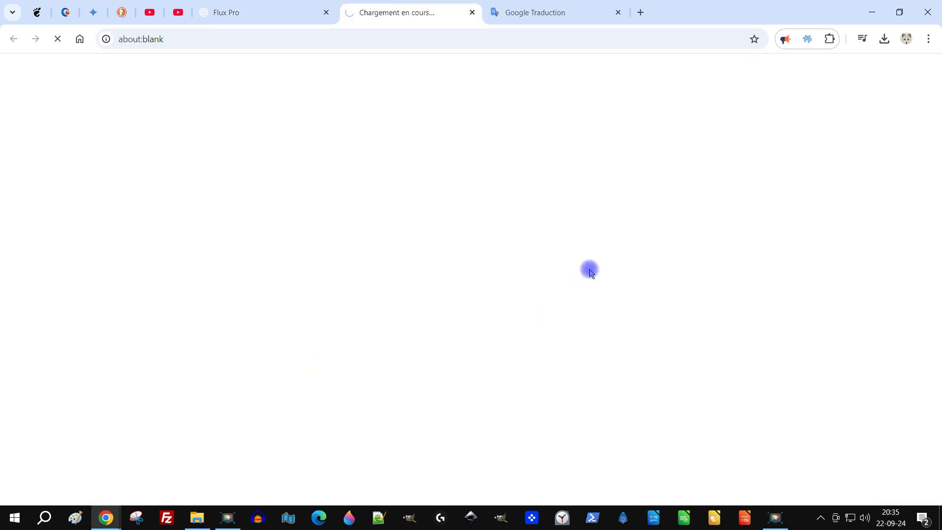
{"action": "left_click", "coordinate": [290, 14]}
{"action": "left_click", "coordinate": [488, 345]}
{"action": "left_click", "coordinate": [304, 13]}
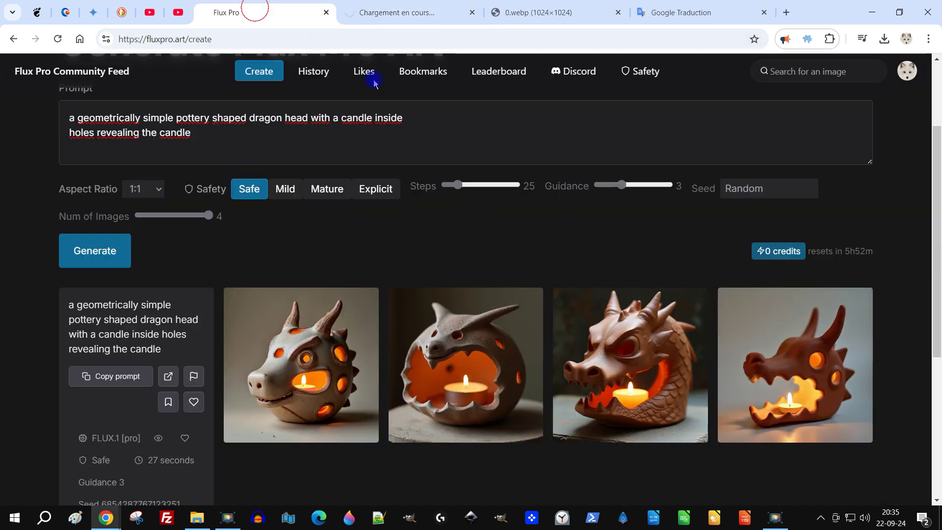
{"action": "left_click", "coordinate": [661, 396]}
{"action": "left_click", "coordinate": [251, 11]}
{"action": "left_click", "coordinate": [790, 359]}
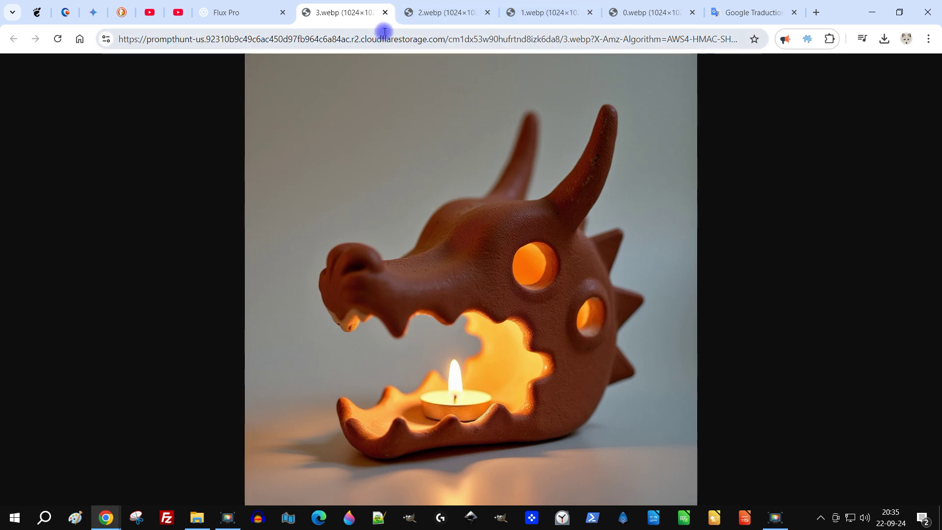
Examine the full-size dragon head images one after another and compare their shapes, openings and candles.
{"action": "left_click", "coordinate": [432, 11]}
{"action": "left_click", "coordinate": [508, 9]}
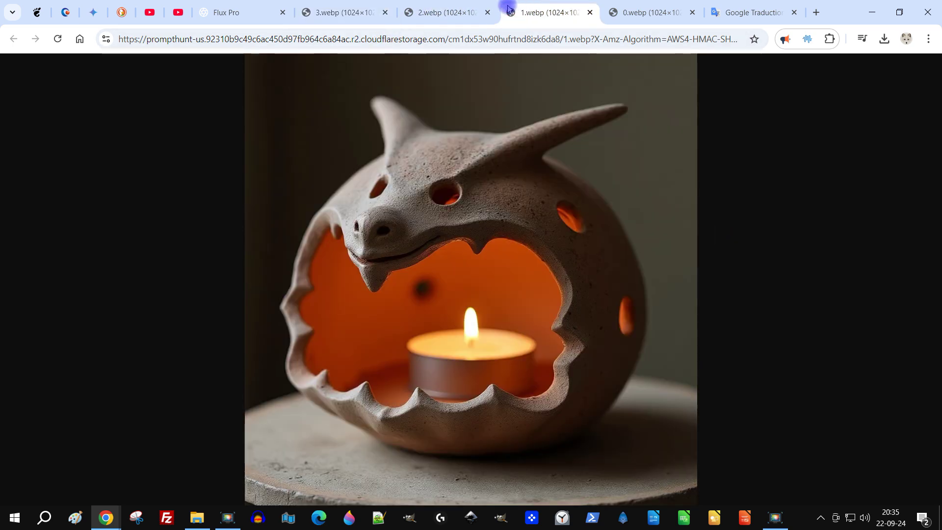
{"action": "left_click", "coordinate": [621, 13]}
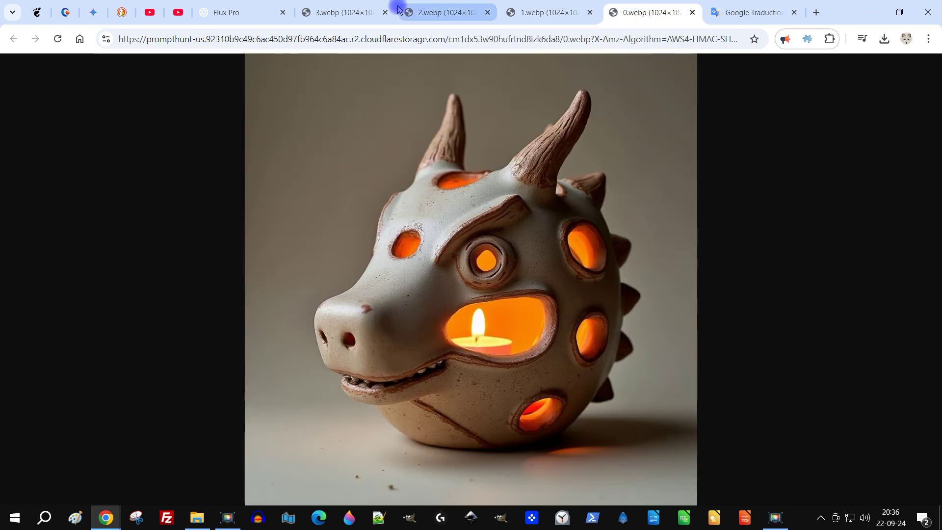
{"action": "left_click", "coordinate": [375, 12]}
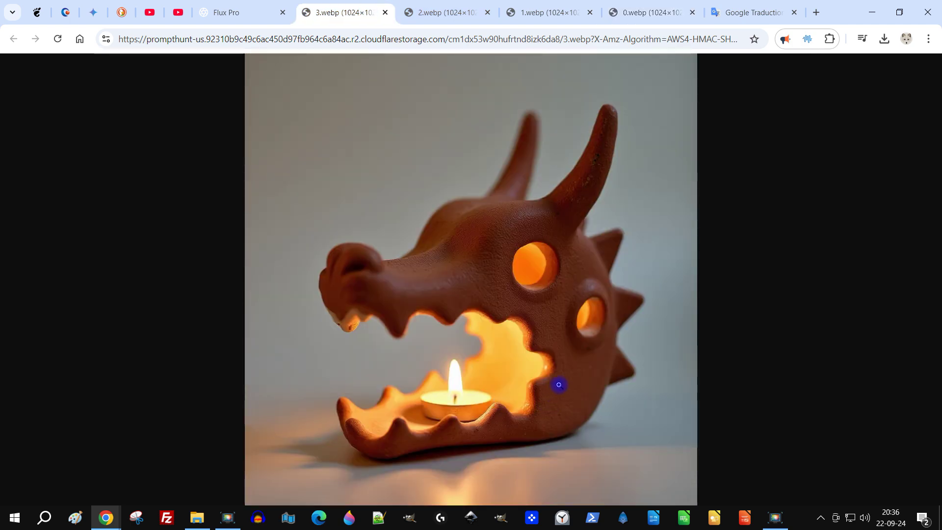
{"action": "key", "text": "ctrl+Tab"}
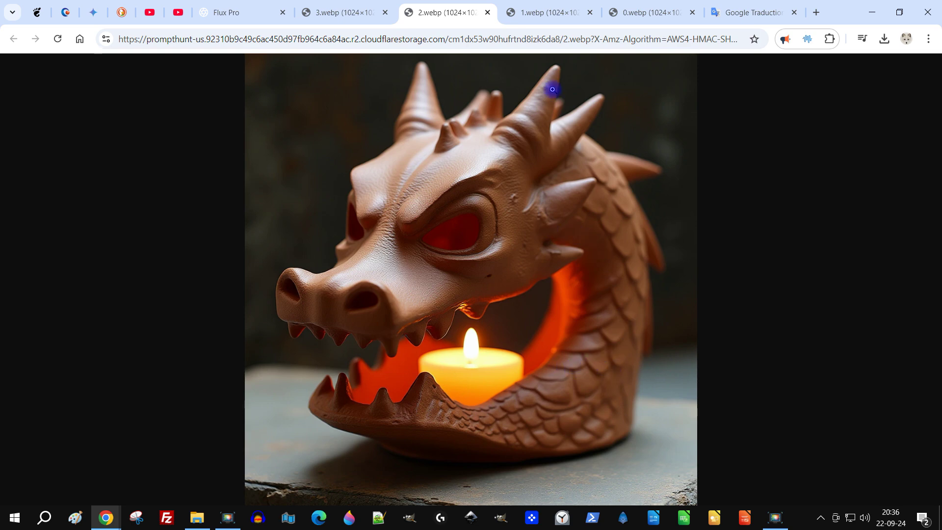
Save the smooth reddish-brown, open-mouthed dragon head image in the poterie folder as 3 (3).webp.
{"action": "left_click", "coordinate": [351, 13]}
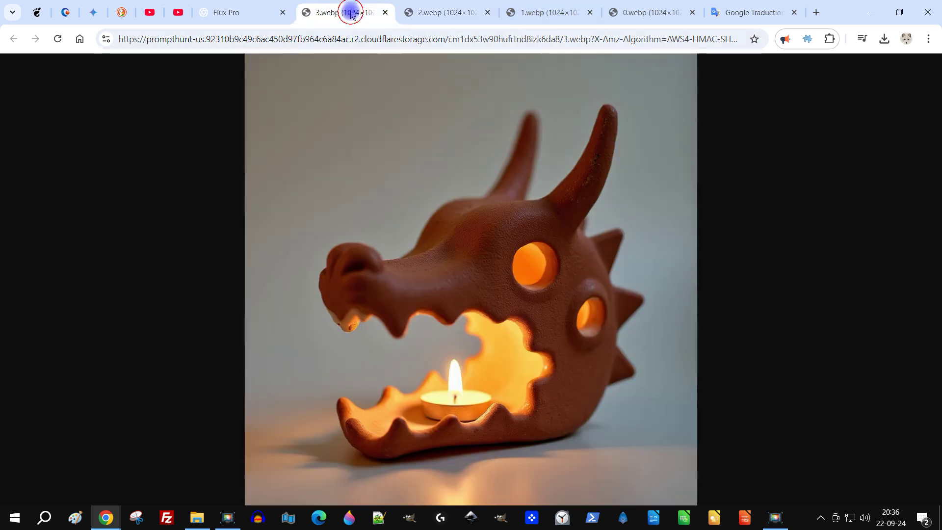
{"action": "right_click", "coordinate": [447, 175]}
{"action": "left_click", "coordinate": [554, 215]}
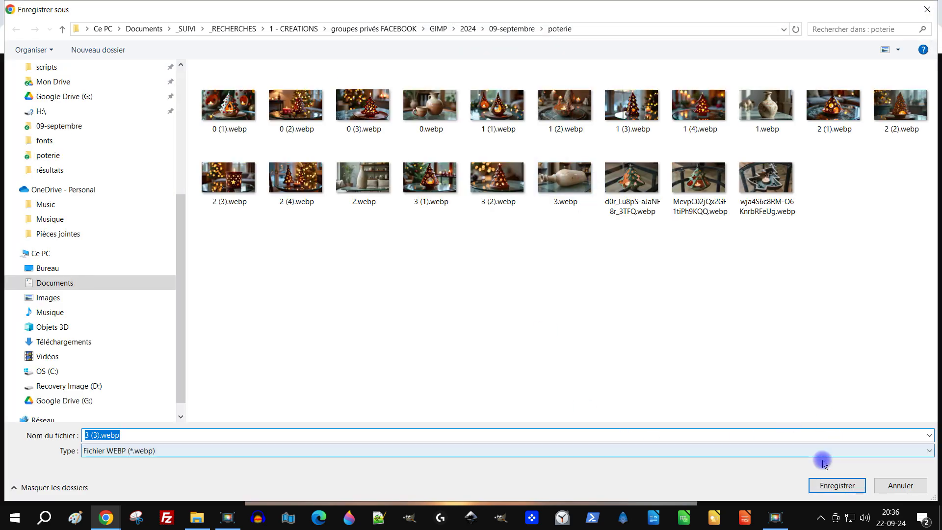
{"action": "left_click", "coordinate": [834, 485]}
Save the scaly, horned dragon head image with red eyes in the poterie folder as 2 (5).webp.
{"action": "left_click", "coordinate": [445, 13]}
{"action": "right_click", "coordinate": [452, 171]}
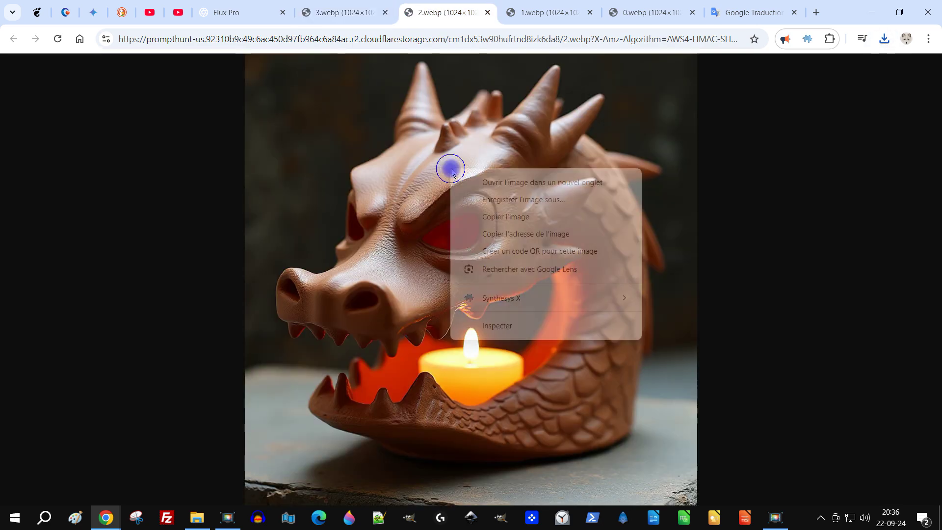
{"action": "left_click", "coordinate": [583, 200]}
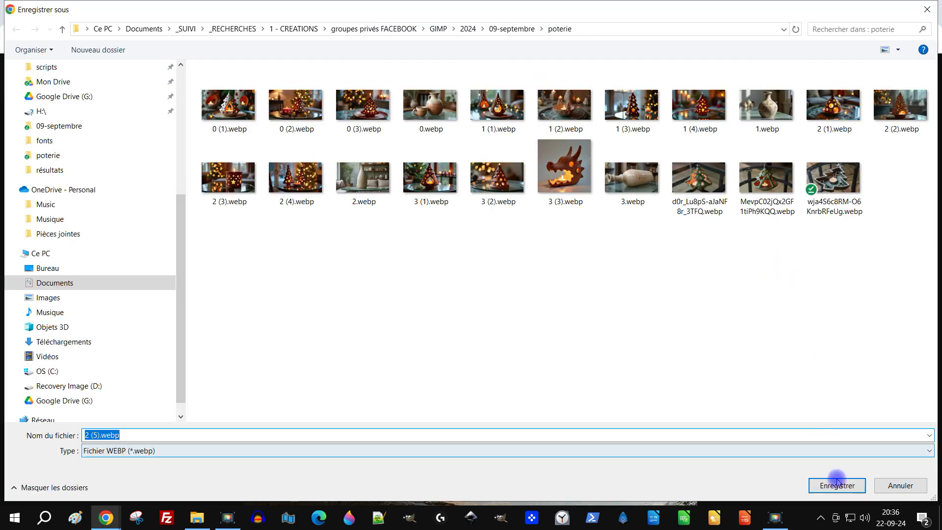
{"action": "left_click", "coordinate": [834, 484]}
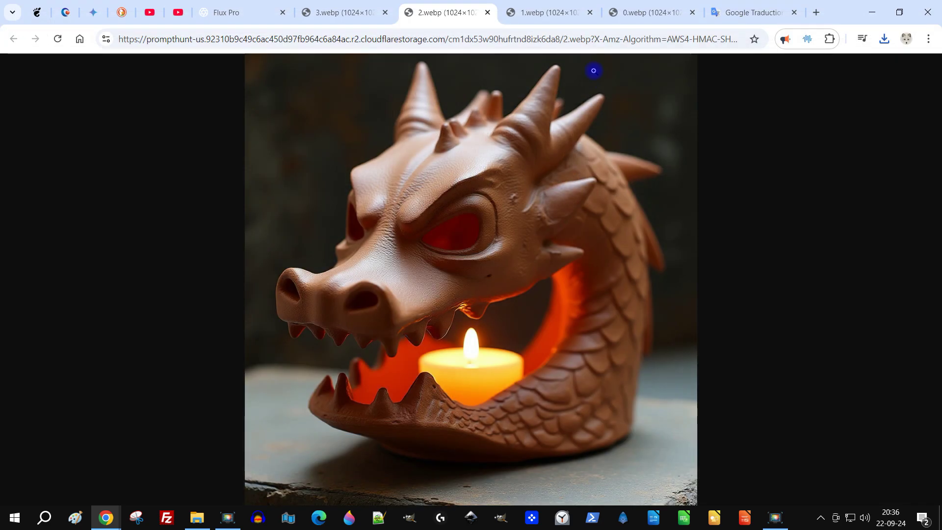
Save the round dragon pot image with the wide toothed opening in the poterie folder as 1 (5).webp.
{"action": "left_click", "coordinate": [542, 11]}
{"action": "right_click", "coordinate": [494, 203]}
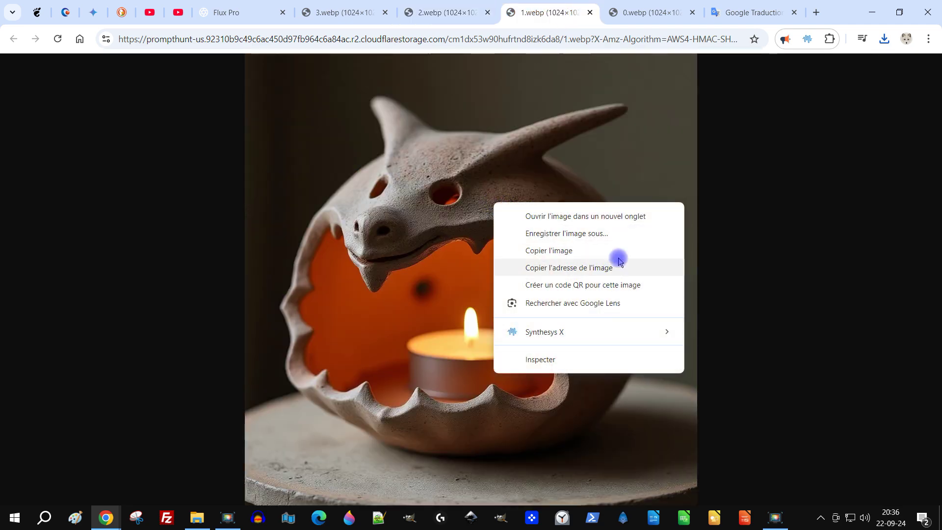
{"action": "left_click", "coordinate": [624, 235]}
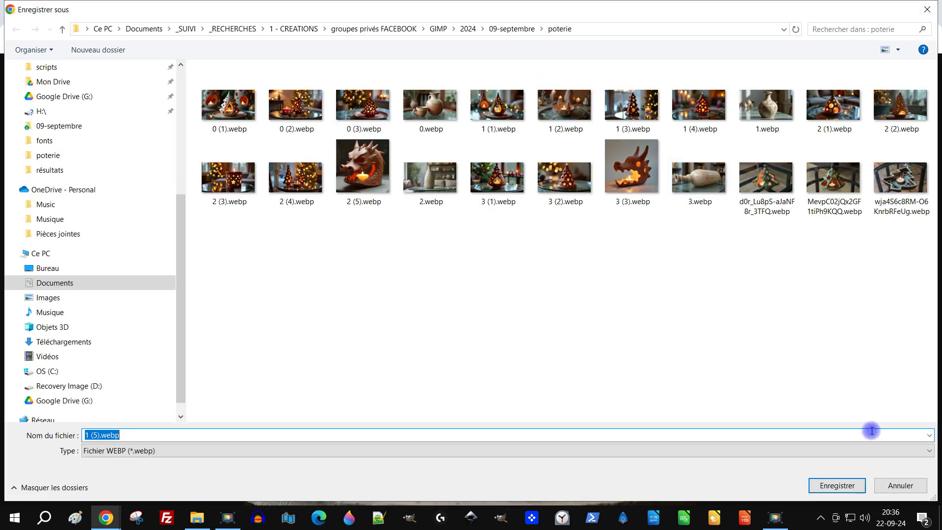
{"action": "left_click", "coordinate": [837, 485]}
Save the grey dragon head image with several round glowing holes in the poterie folder as 0 (4).webp.
{"action": "left_click", "coordinate": [641, 11]}
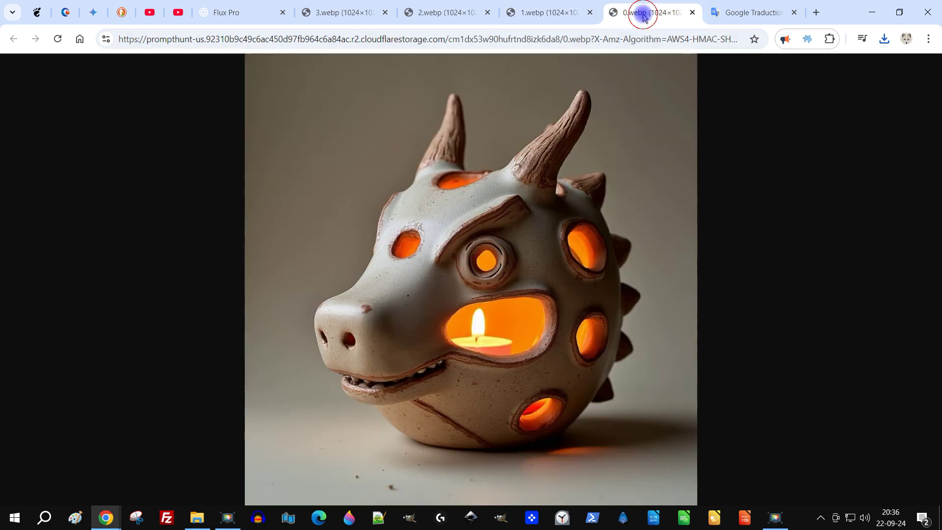
{"action": "right_click", "coordinate": [491, 212]}
{"action": "left_click", "coordinate": [589, 244]}
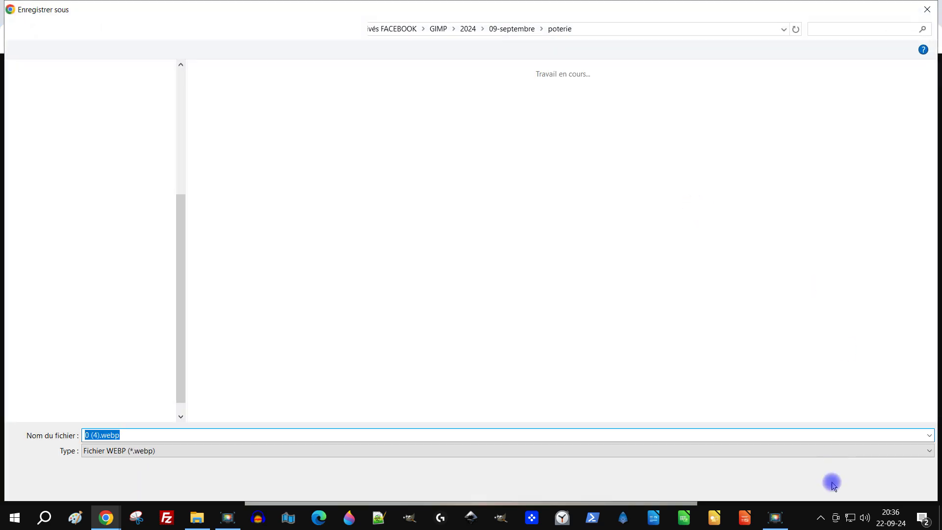
{"action": "left_click", "coordinate": [837, 484]}
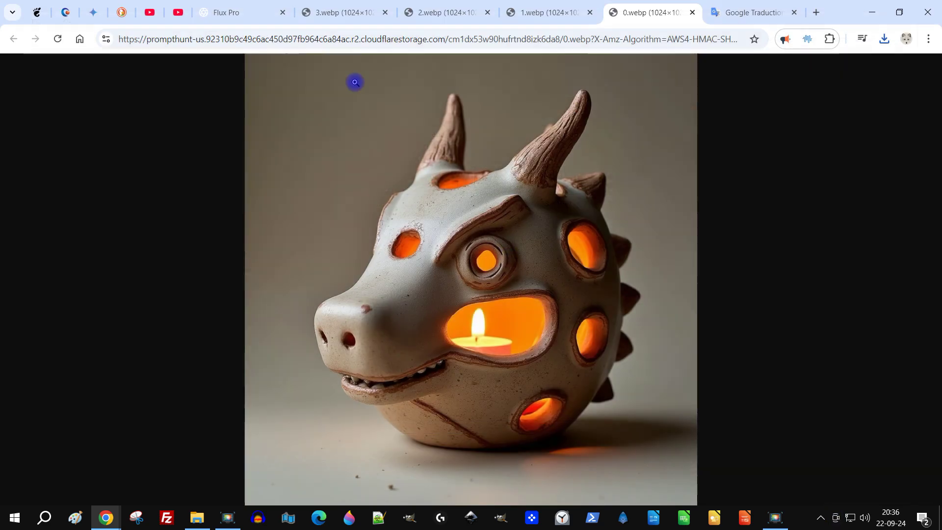
Return to the Flux Pro creation page and close the four full-size dragon image tabs.
{"action": "key", "text": "ctrl+7"}
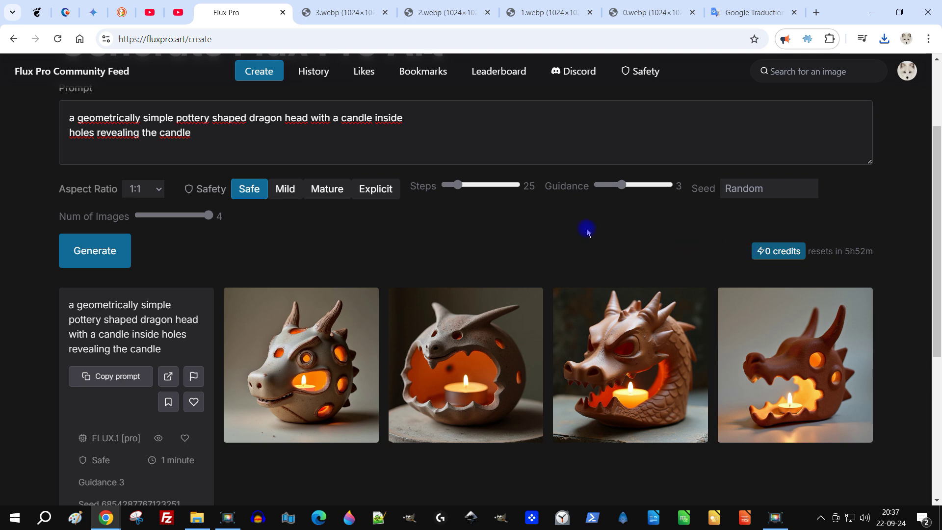
{"action": "scroll", "coordinate": [549, 235], "scroll_direction": "up", "scroll_amount": 3}
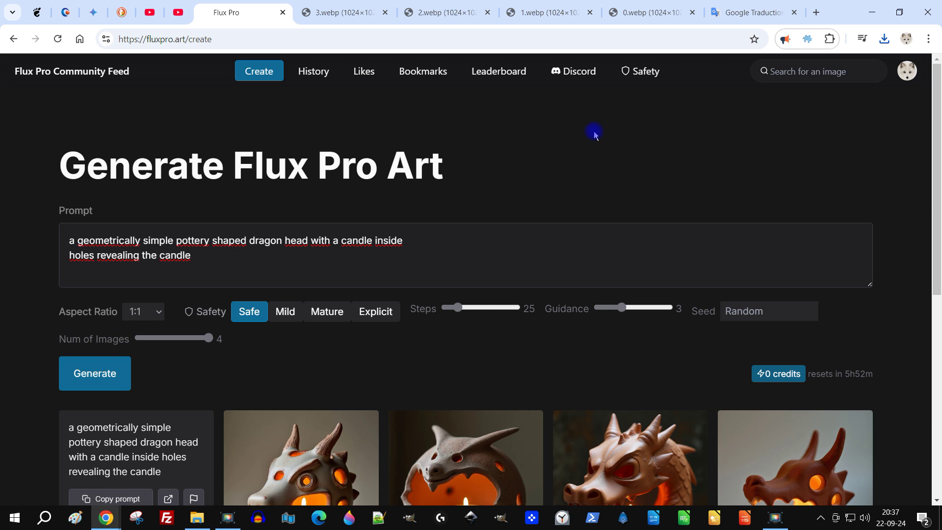
{"action": "left_click", "coordinate": [385, 13]}
{"action": "left_click", "coordinate": [386, 13]}
{"action": "left_click", "coordinate": [386, 13]}
{"action": "left_click", "coordinate": [385, 12]}
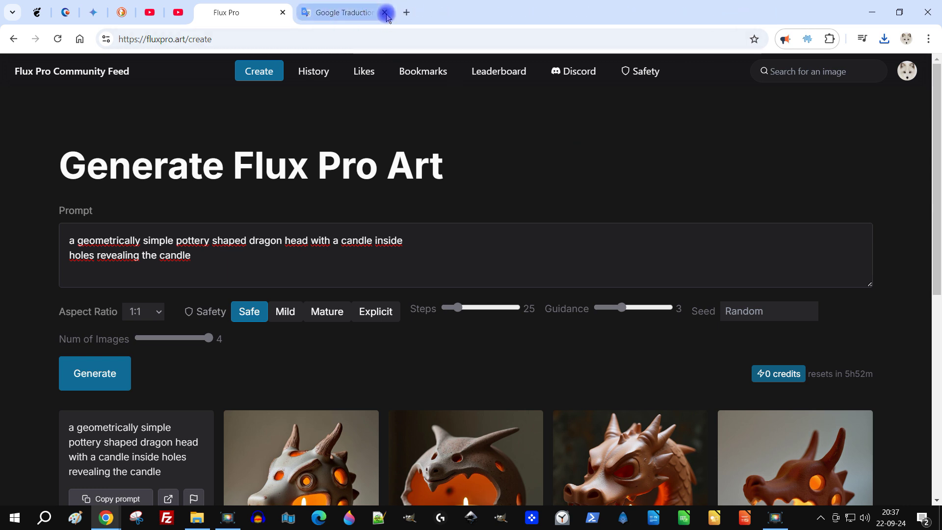